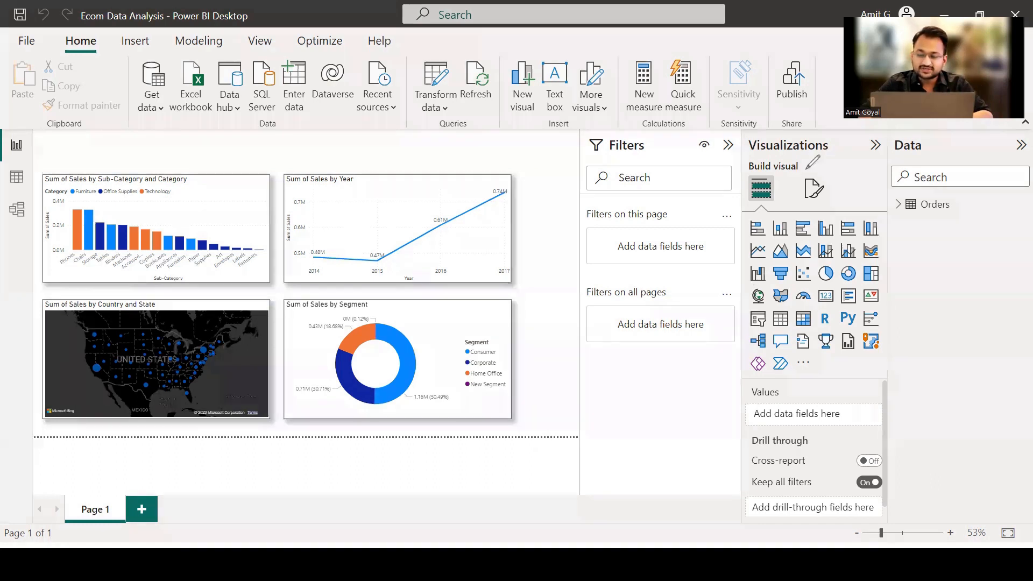
Open the page's canvas settings and set the canvas type to Custom.
{"action": "mouse_move", "coordinate": [832, 168]}
{"action": "left_mouse_down"}
{"action": "mouse_move", "coordinate": [858, 152]}
{"action": "mouse_move", "coordinate": [840, 182]}
{"action": "mouse_move", "coordinate": [861, 173]}
{"action": "left_mouse_up"}
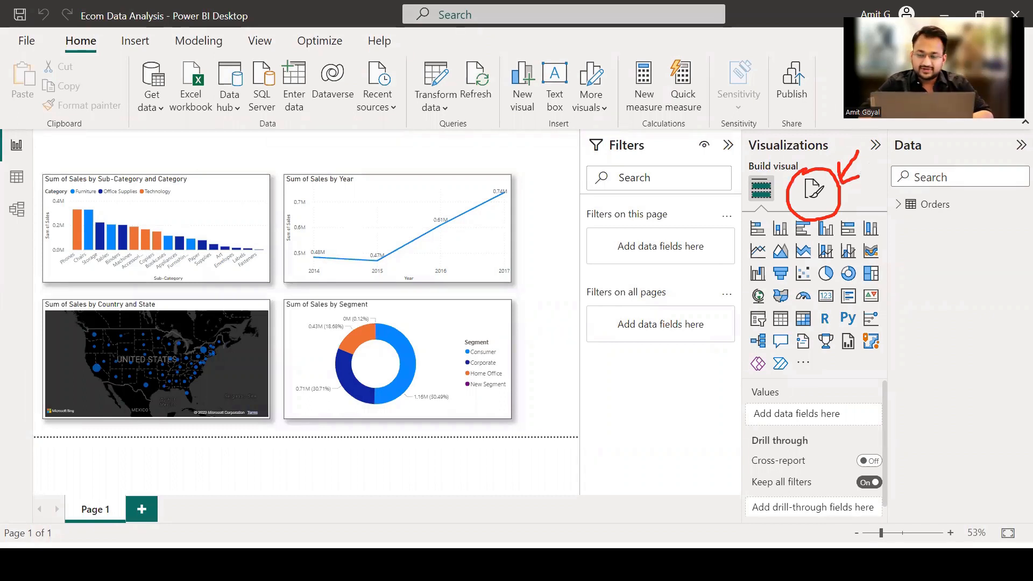
{"action": "left_click", "coordinate": [812, 191]}
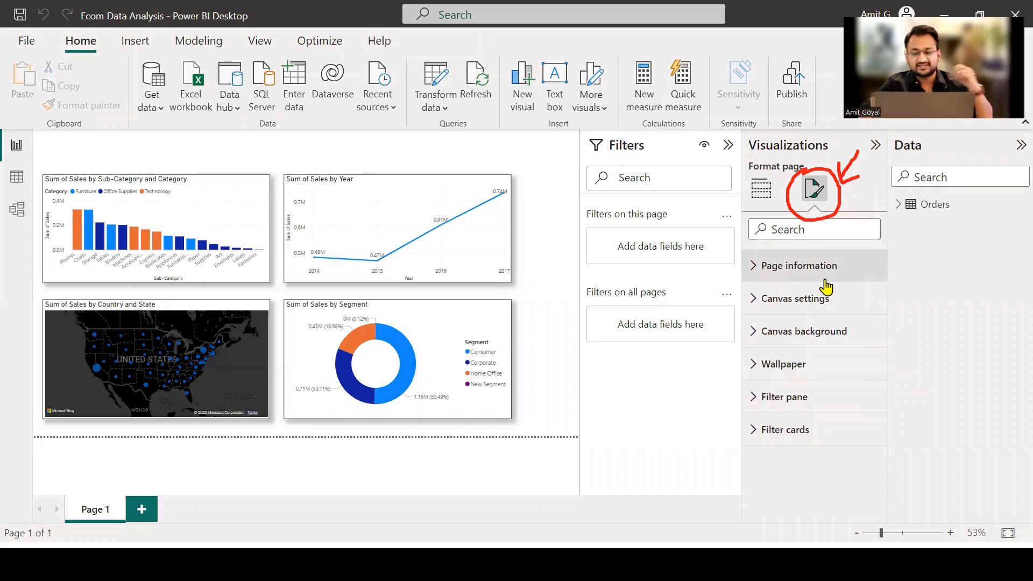
{"action": "left_click", "coordinate": [767, 305]}
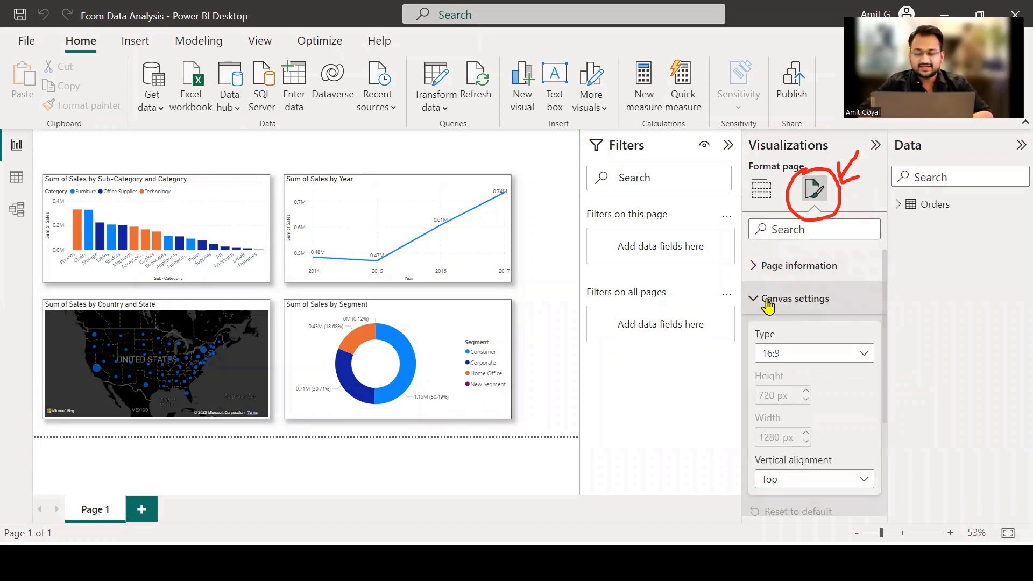
{"action": "left_click", "coordinate": [815, 357]}
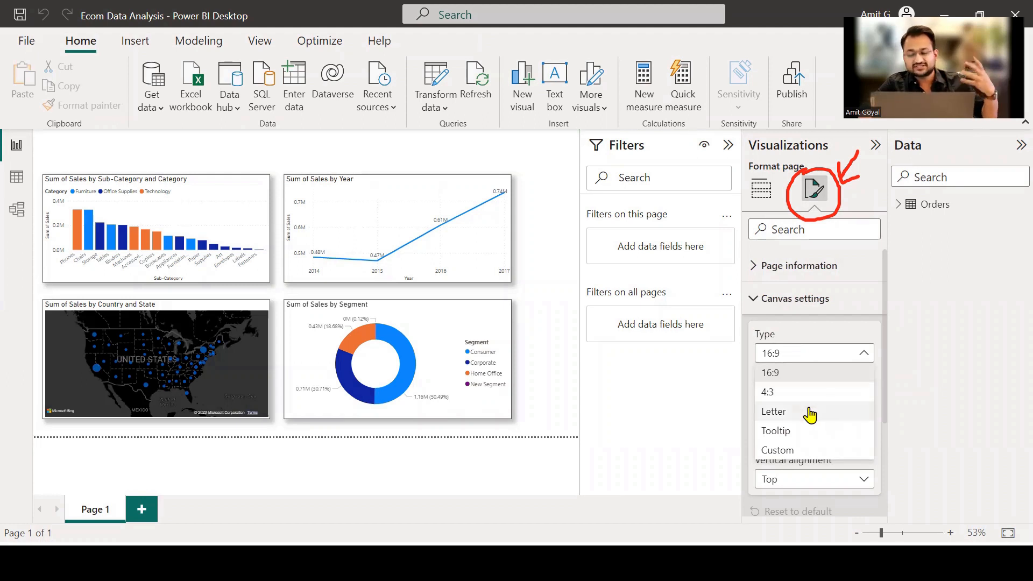
{"action": "left_click", "coordinate": [810, 449]}
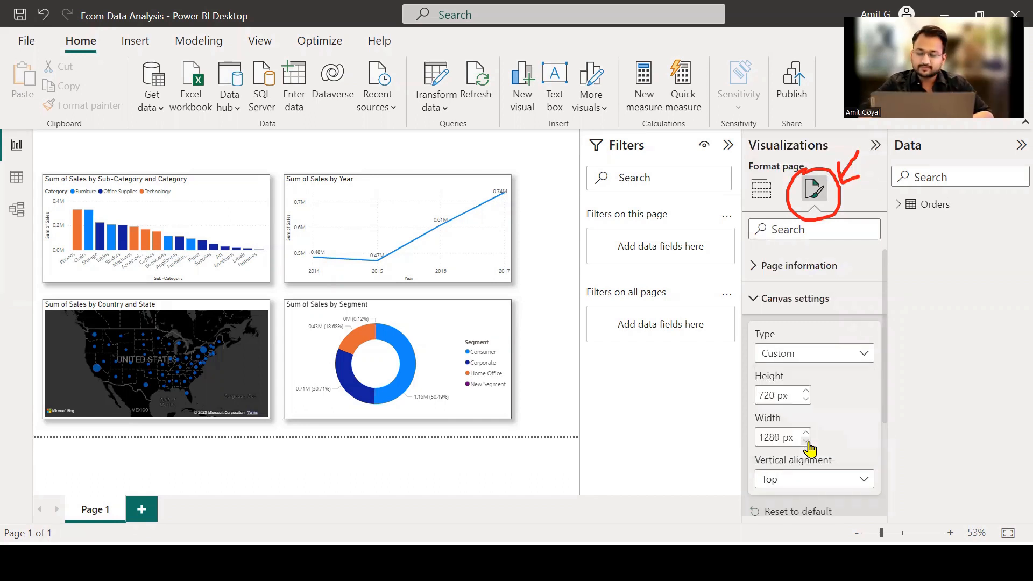
Set the custom canvas height to 1000 px.
{"action": "scroll", "coordinate": [854, 385], "scroll_direction": "down", "scroll_amount": 1}
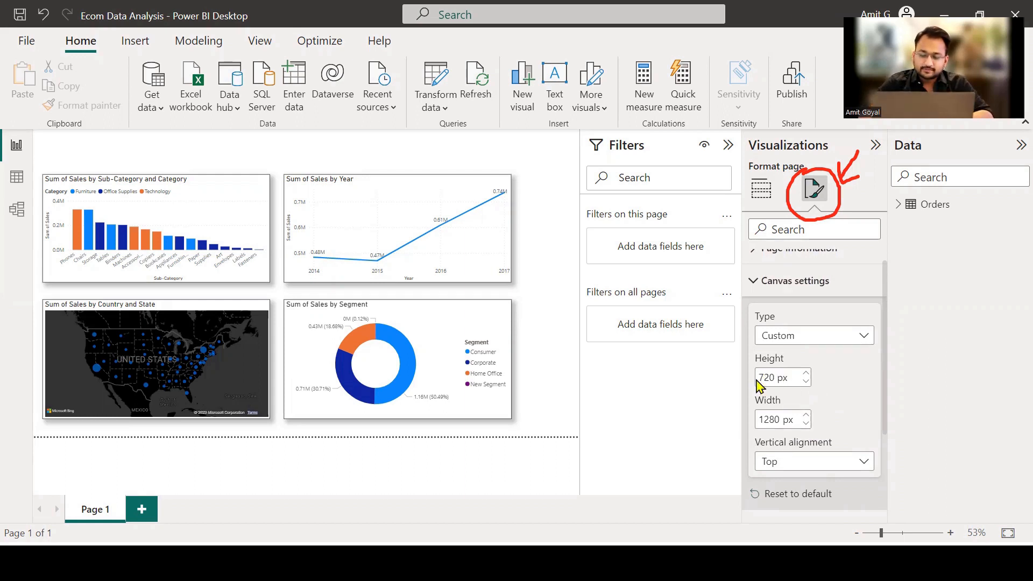
{"action": "double_click", "coordinate": [773, 378]}
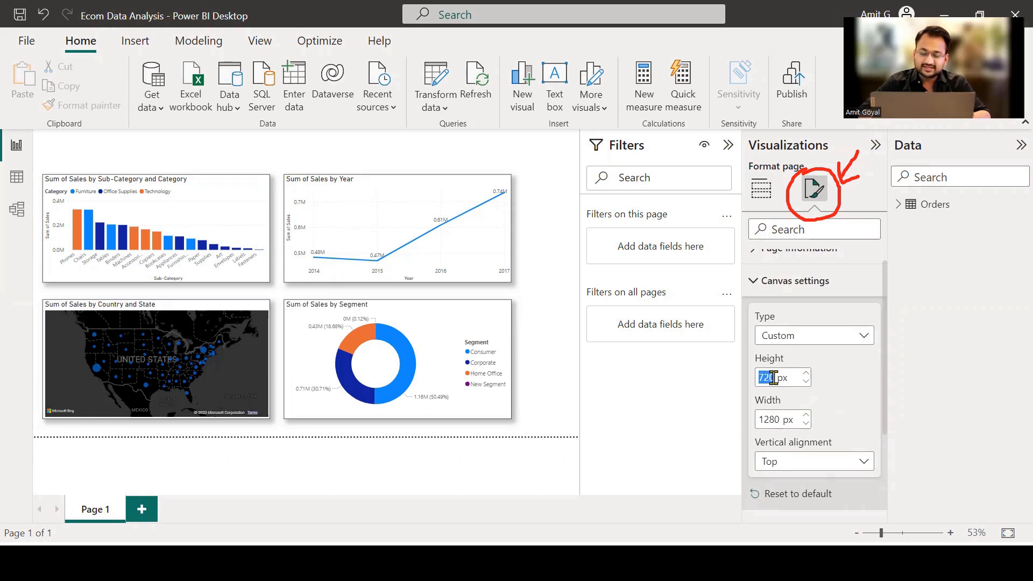
{"action": "type", "text": "100"}
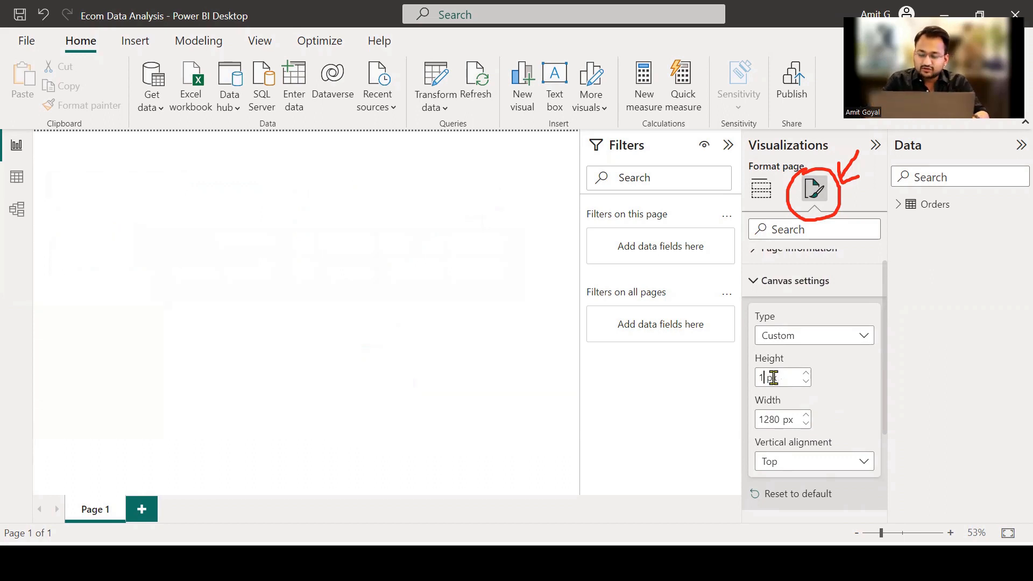
{"action": "type", "text": "0"}
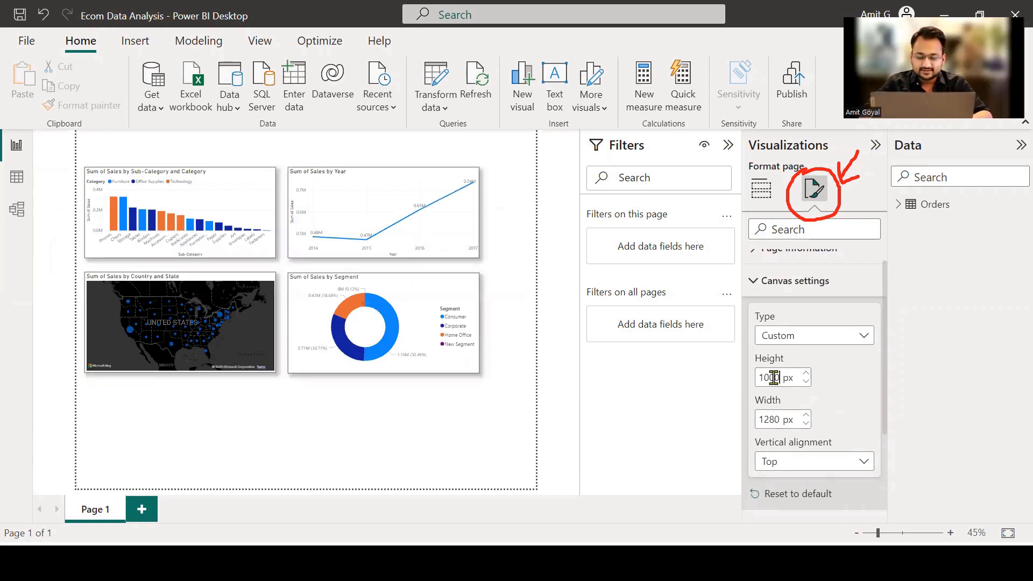
Set the custom canvas width to 1450 px.
{"action": "left_click_drag", "start_coordinate": [780, 420], "coordinate": [755, 424]}
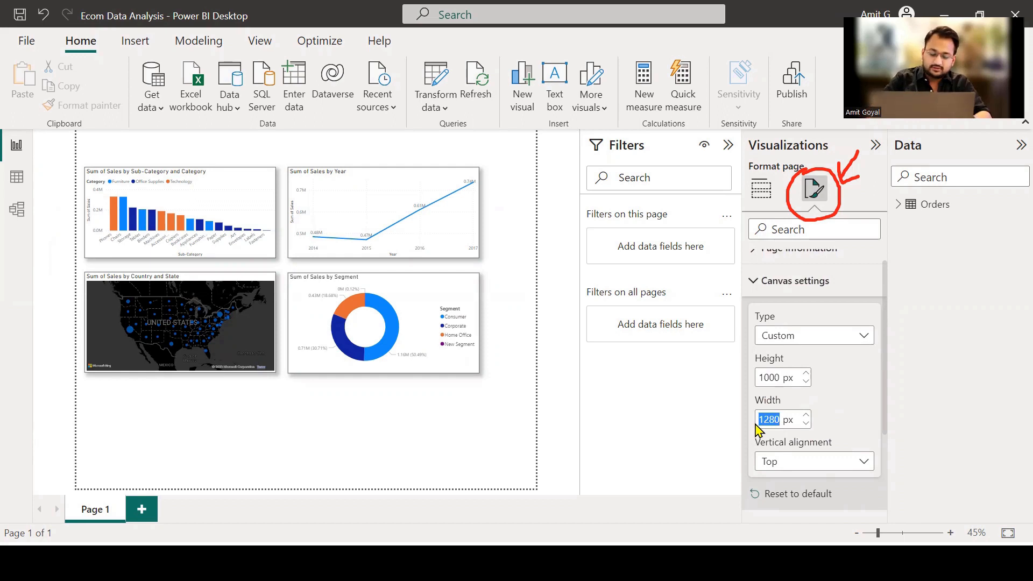
{"action": "type", "text": "1350"}
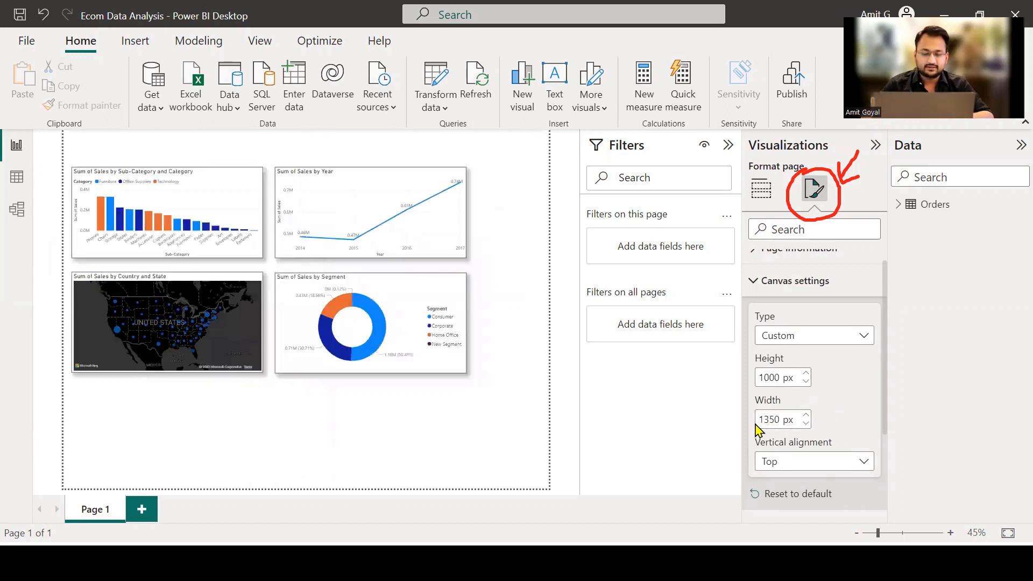
{"action": "key", "text": "BackSpace"}
{"action": "key", "text": "BackSpace"}
{"action": "key", "text": "BackSpace"}
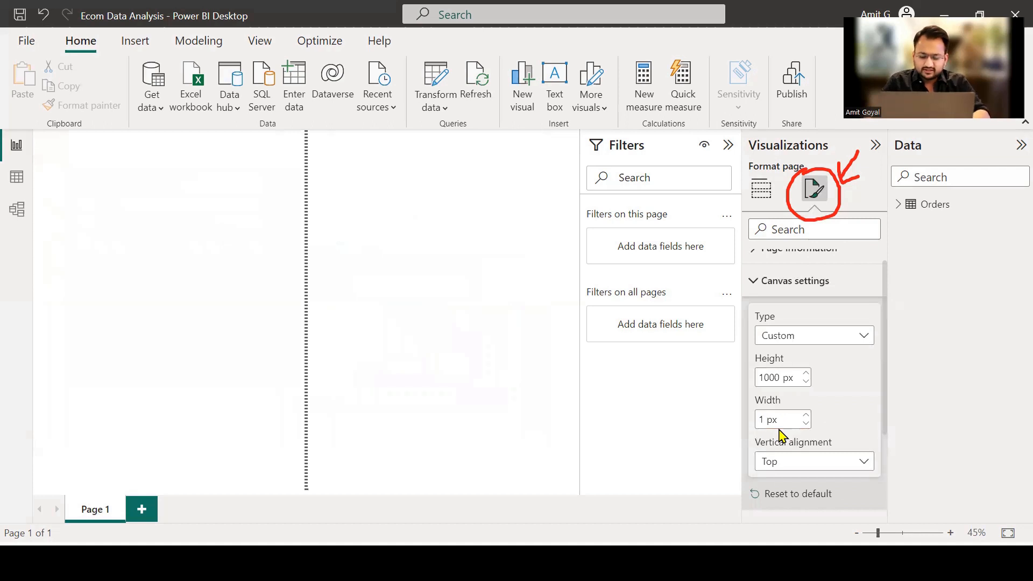
{"action": "type", "text": "450"}
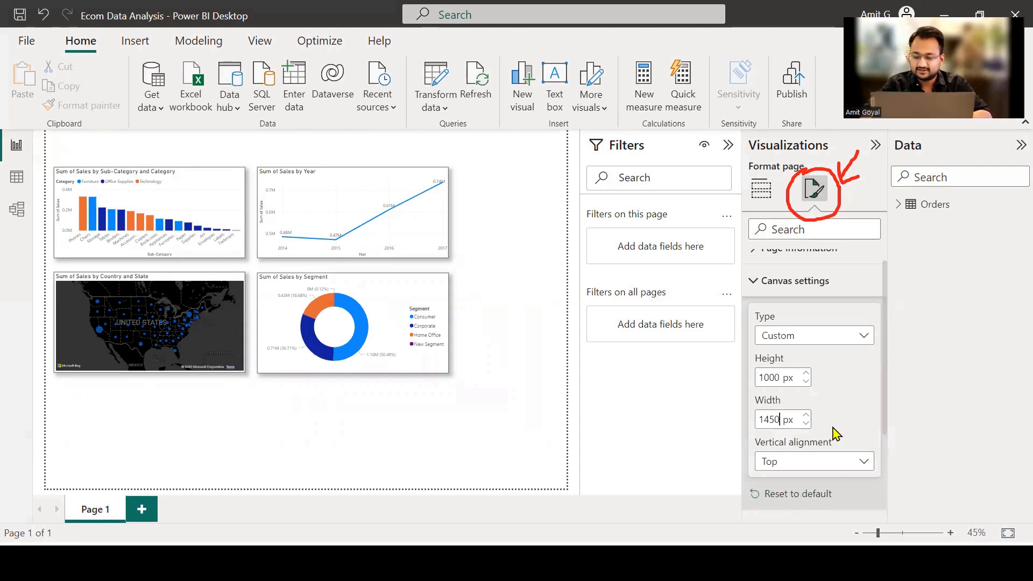
Set the canvas background color to the lightest gold tint of the theme colors.
{"action": "scroll", "coordinate": [837, 430], "scroll_direction": "down", "scroll_amount": 2}
{"action": "scroll", "coordinate": [837, 430], "scroll_direction": "down", "scroll_amount": 2}
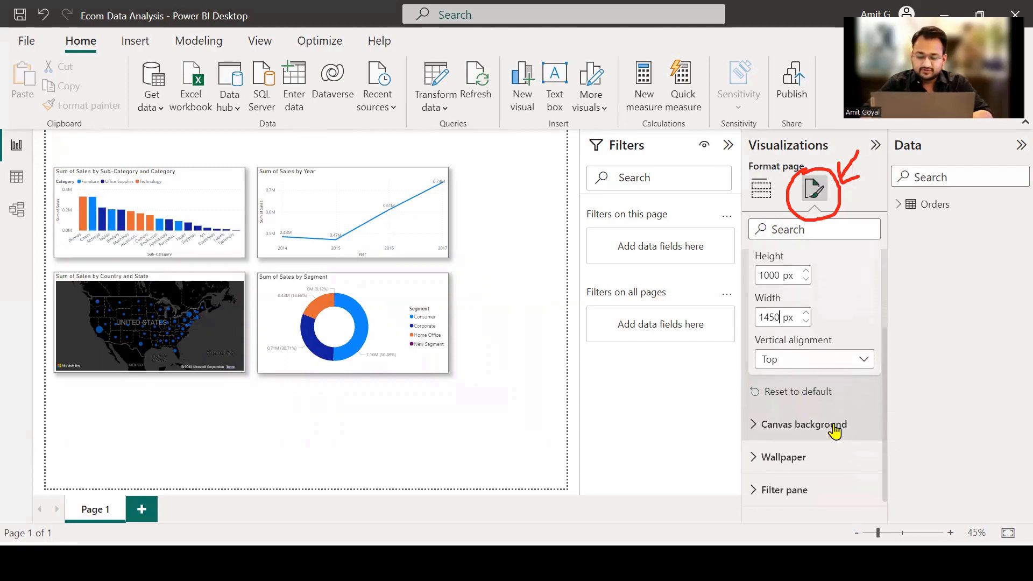
{"action": "left_click", "coordinate": [757, 414]}
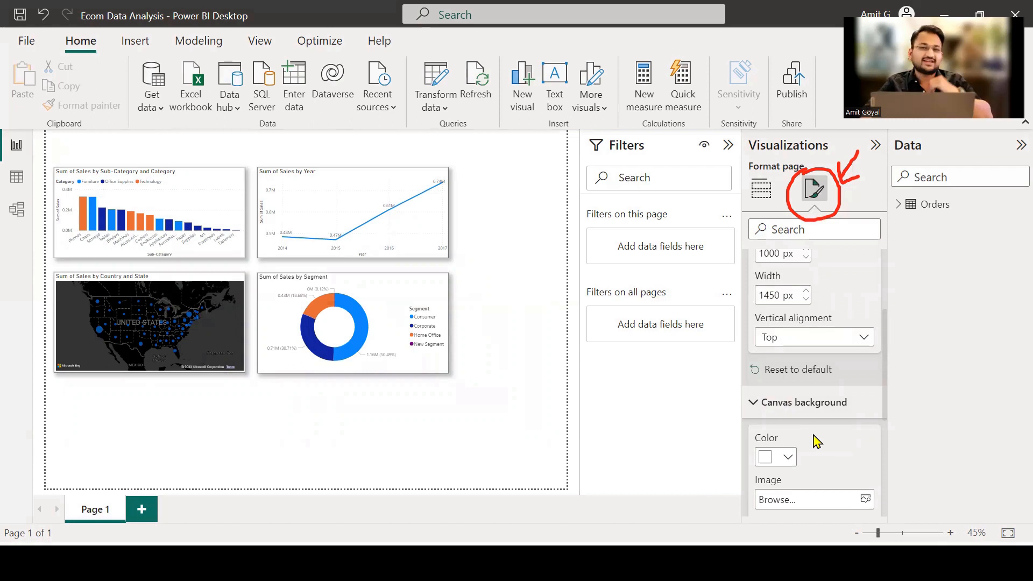
{"action": "scroll", "coordinate": [831, 452], "scroll_direction": "down", "scroll_amount": 1}
{"action": "scroll", "coordinate": [831, 452], "scroll_direction": "down", "scroll_amount": 2}
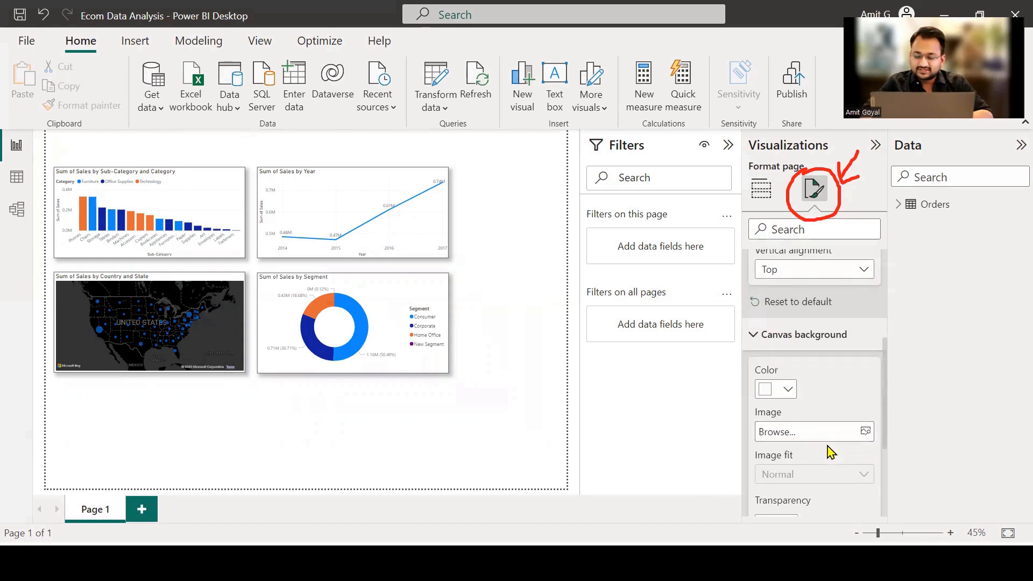
{"action": "left_click", "coordinate": [788, 390]}
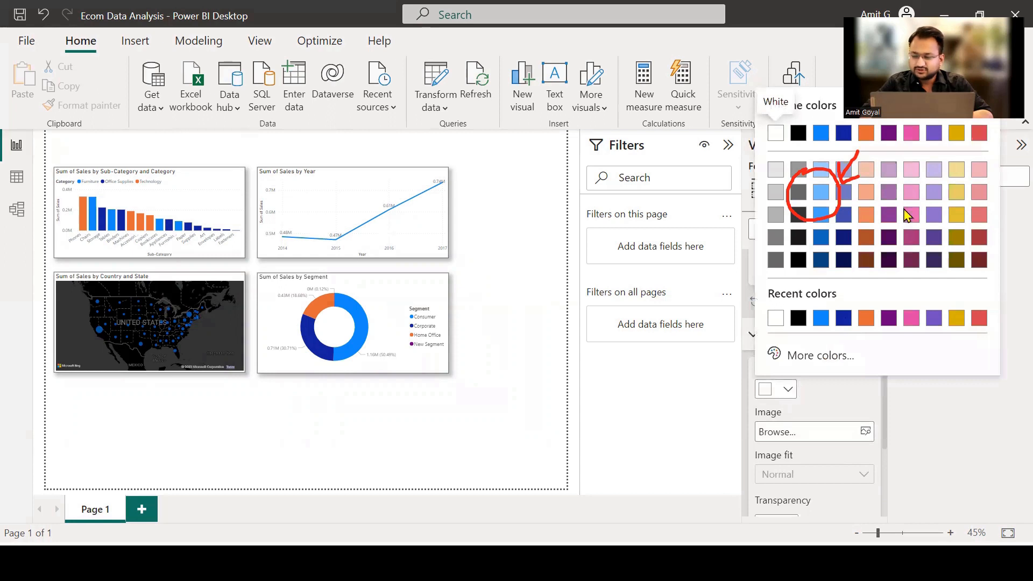
{"action": "left_click", "coordinate": [956, 171]}
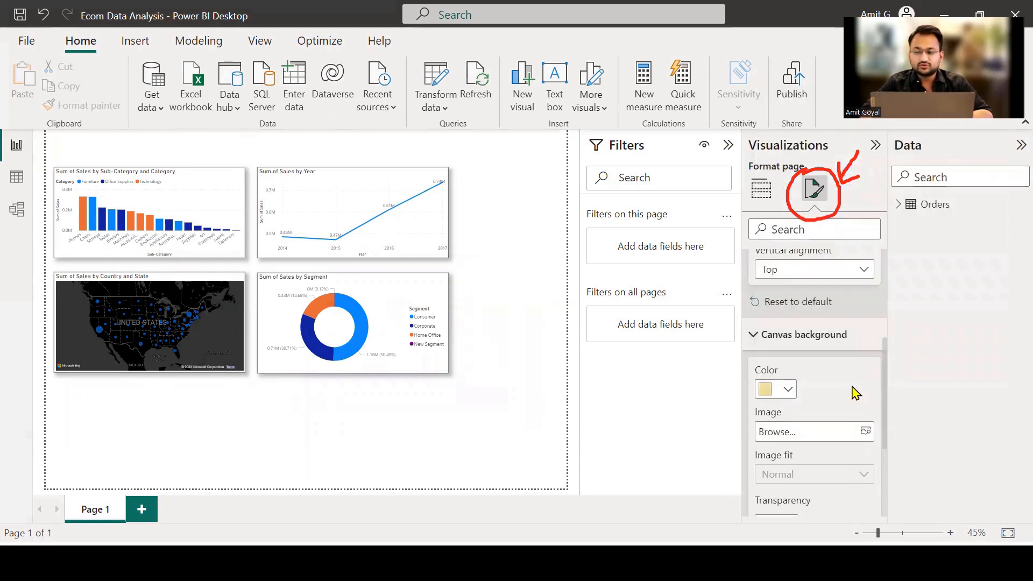
Lower the canvas background transparency to 56%.
{"action": "scroll", "coordinate": [861, 393], "scroll_direction": "down", "scroll_amount": 1}
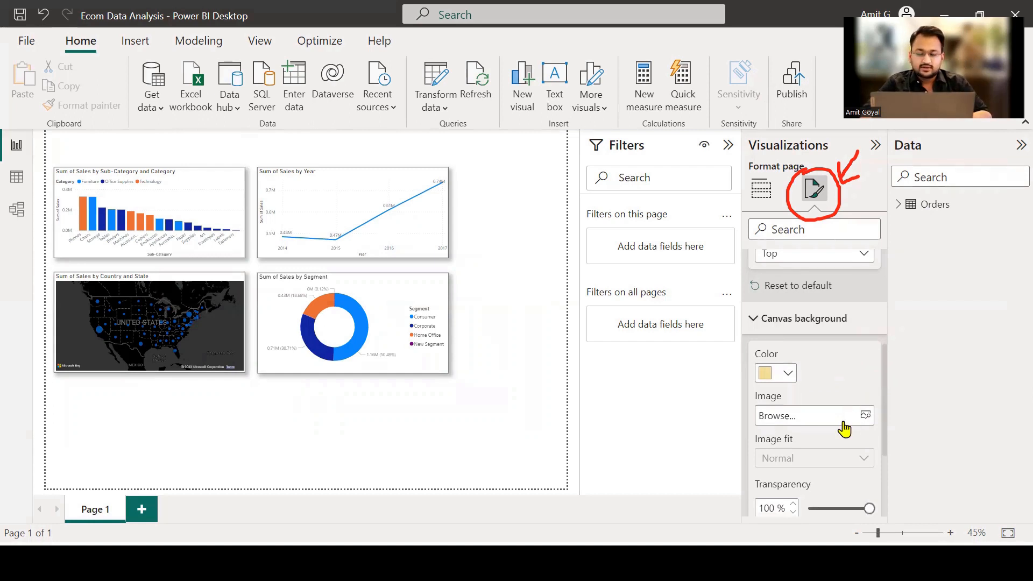
{"action": "scroll", "coordinate": [843, 444], "scroll_direction": "down", "scroll_amount": 2}
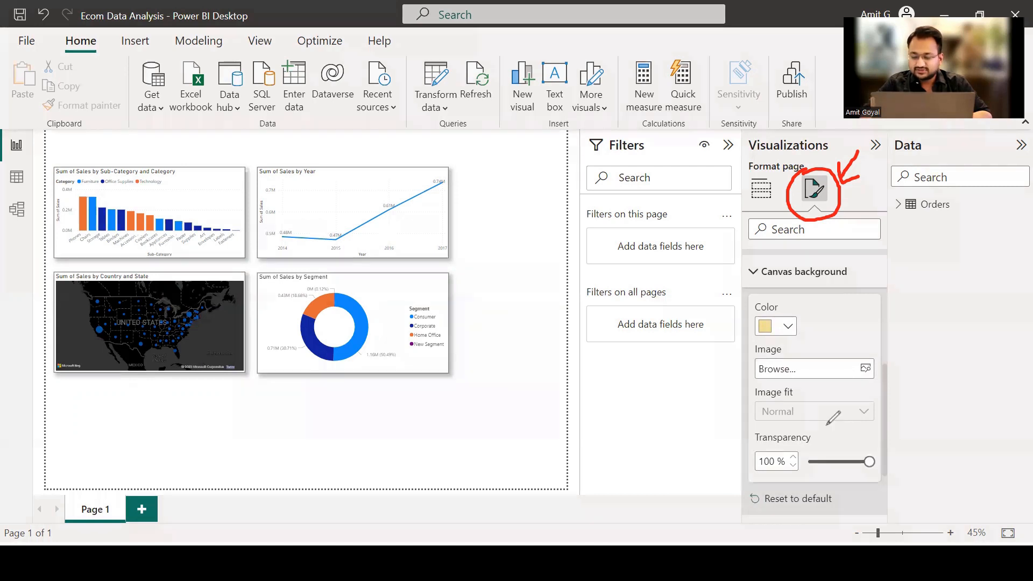
{"action": "left_click_drag", "start_coordinate": [816, 437], "coordinate": [833, 427]}
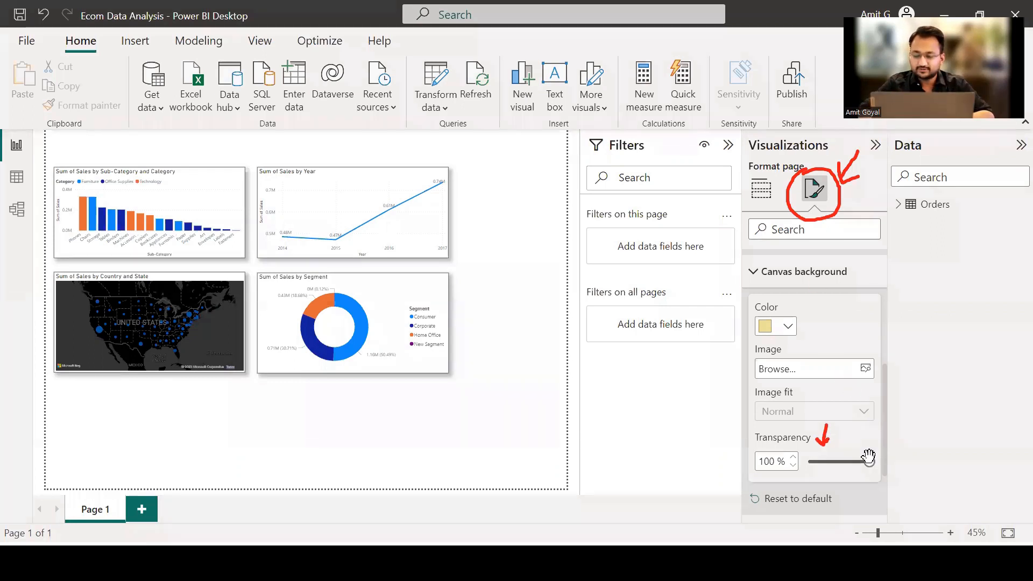
{"action": "left_click_drag", "start_coordinate": [867, 458], "coordinate": [842, 461]}
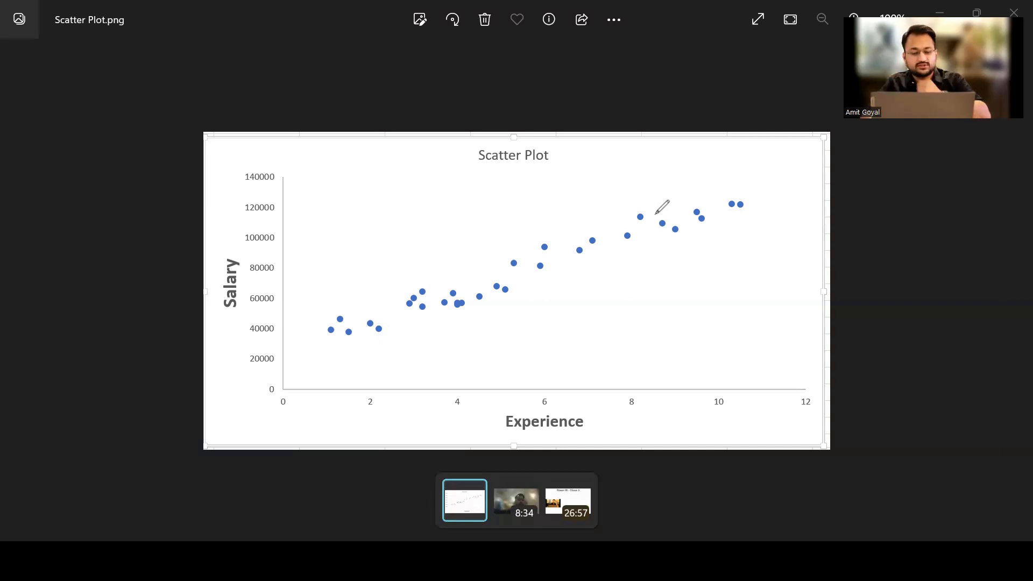
Annotate the scatter plot image with circles around both axis titles and the points near 4, plus a rising trend arrow, and erase the markup.
{"action": "mouse_move", "coordinate": [546, 395]}
{"action": "left_mouse_down"}
{"action": "mouse_move", "coordinate": [531, 395]}
{"action": "mouse_move", "coordinate": [562, 448]}
{"action": "mouse_move", "coordinate": [562, 399]}
{"action": "mouse_move", "coordinate": [546, 397]}
{"action": "left_mouse_up"}
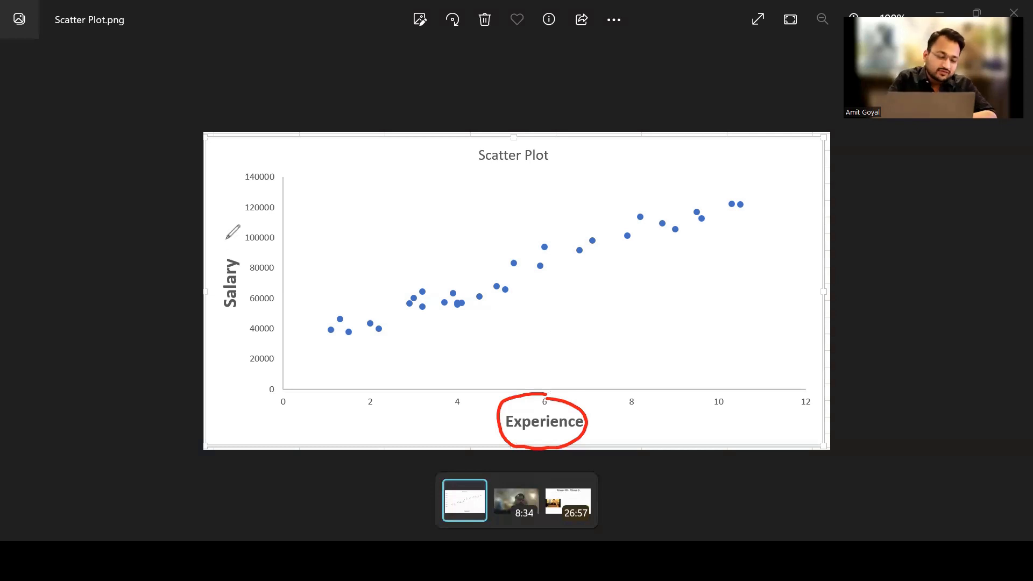
{"action": "mouse_move", "coordinate": [230, 241]}
{"action": "left_mouse_down"}
{"action": "mouse_move", "coordinate": [205, 280]}
{"action": "mouse_move", "coordinate": [251, 265]}
{"action": "left_mouse_up"}
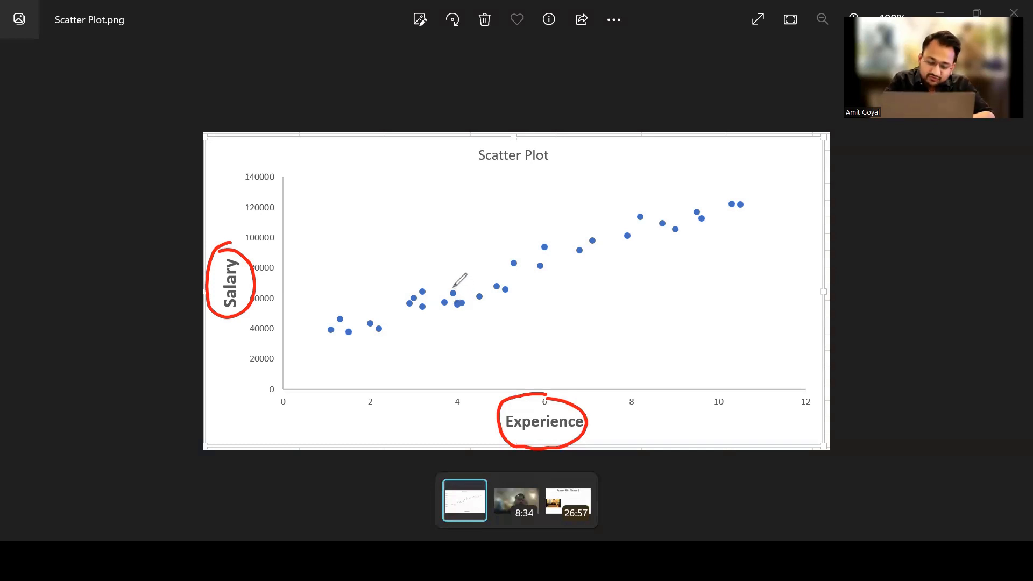
{"action": "mouse_move", "coordinate": [450, 284]}
{"action": "left_mouse_down"}
{"action": "mouse_move", "coordinate": [453, 311]}
{"action": "mouse_move", "coordinate": [451, 291]}
{"action": "left_mouse_up"}
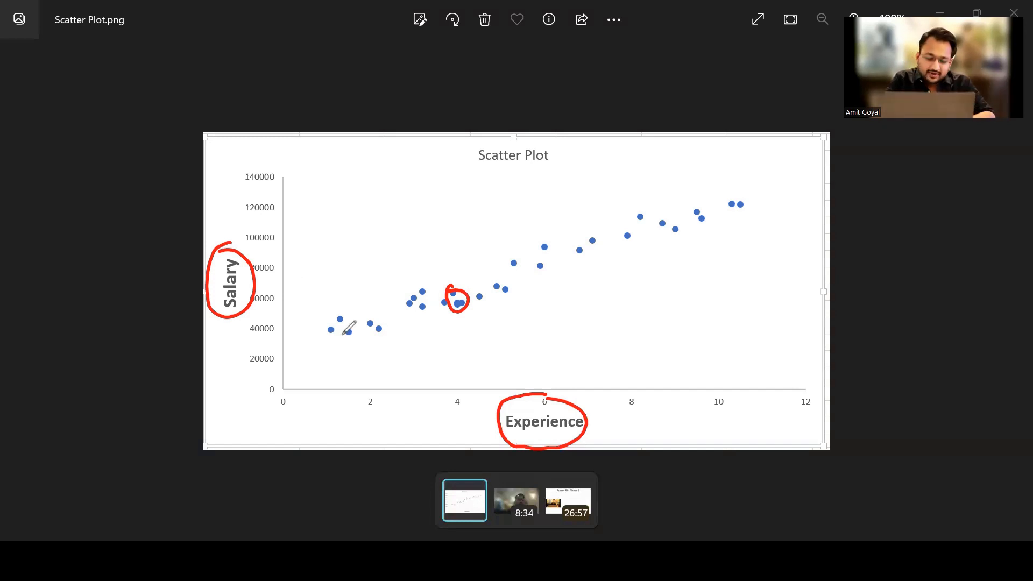
{"action": "mouse_move", "coordinate": [358, 339]}
{"action": "left_mouse_down"}
{"action": "mouse_move", "coordinate": [667, 219]}
{"action": "mouse_move", "coordinate": [655, 214]}
{"action": "mouse_move", "coordinate": [655, 244]}
{"action": "left_mouse_up"}
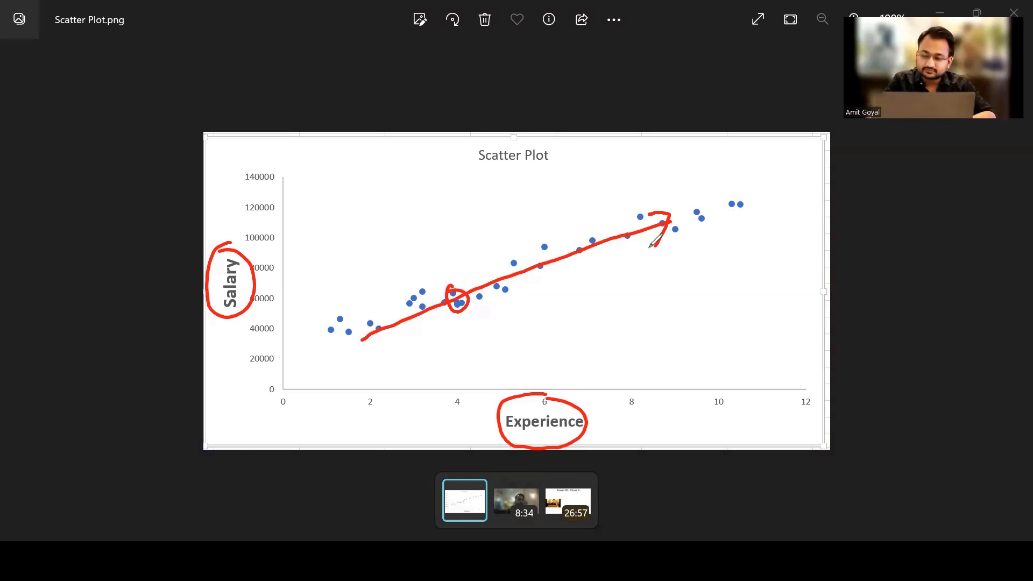
{"action": "key", "text": "e"}
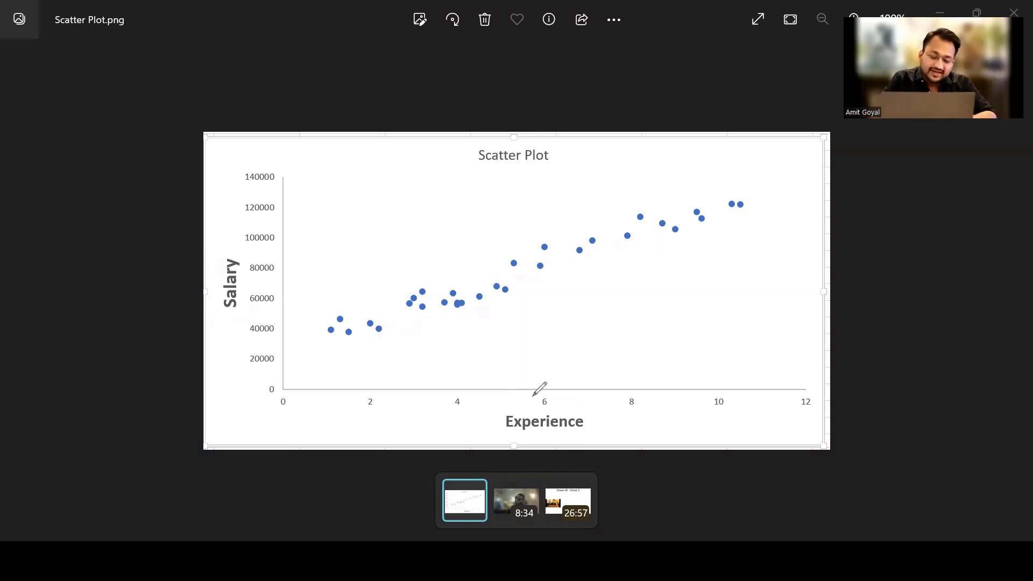
Circle the Experience axis title on the scatter plot and add the text label "Independent" above it.
{"action": "mouse_move", "coordinate": [543, 397]}
{"action": "left_mouse_down"}
{"action": "mouse_move", "coordinate": [517, 443]}
{"action": "mouse_move", "coordinate": [539, 399]}
{"action": "left_mouse_up"}
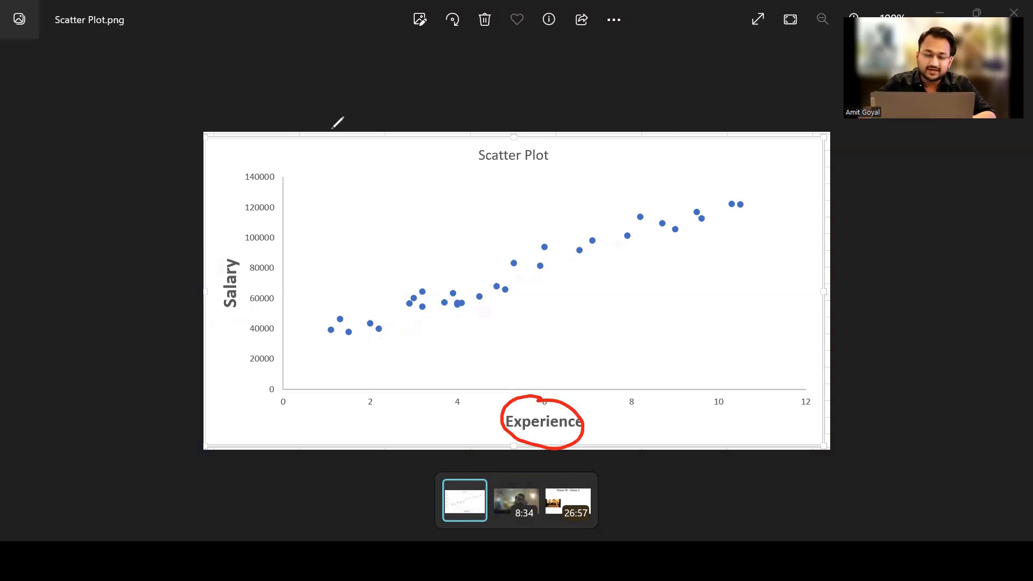
{"action": "left_click", "coordinate": [559, 377]}
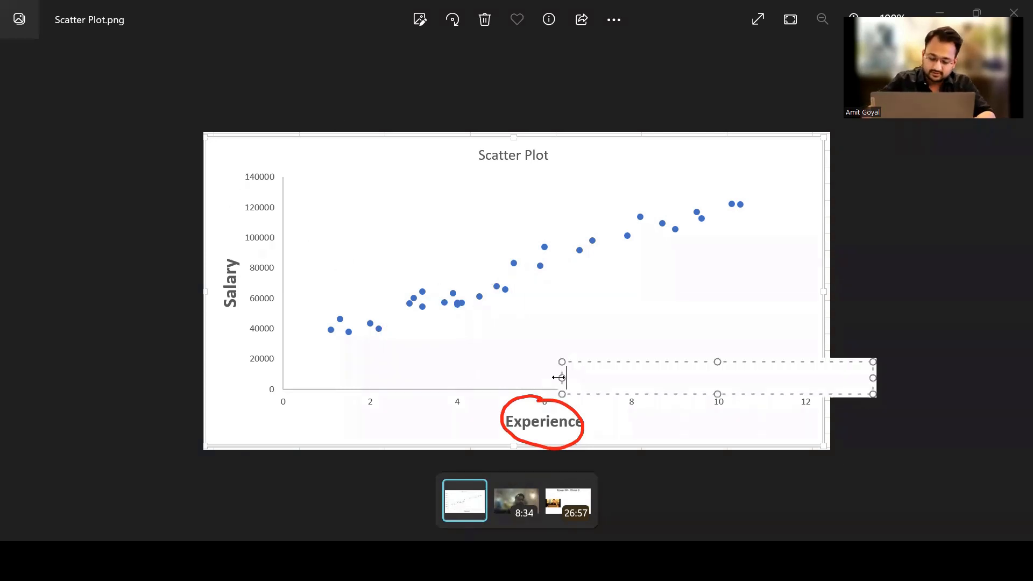
{"action": "type", "text": "Independent"}
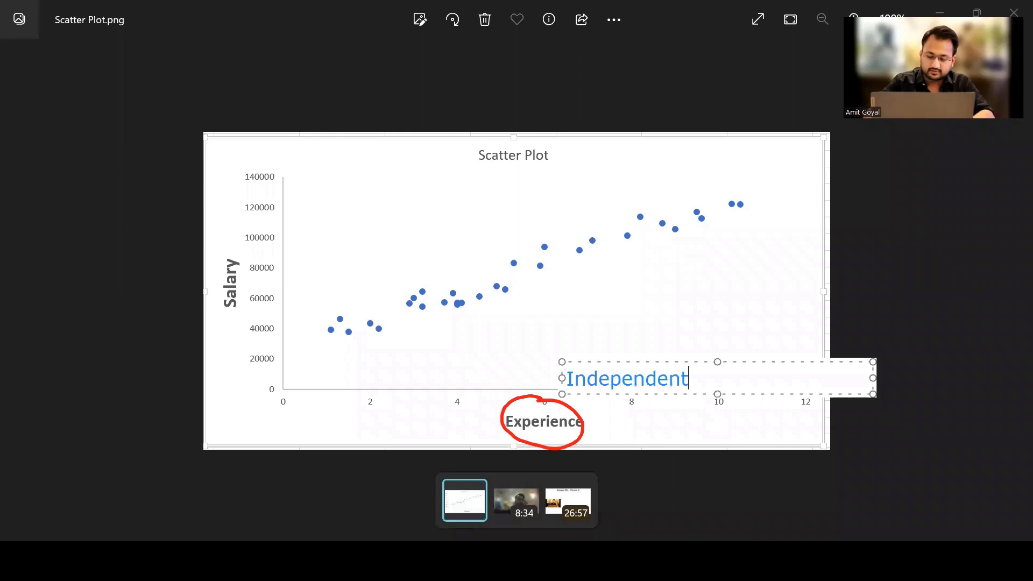
Add the text label "Dependent" above the Salary axis title and narrow its text box to fit the word.
{"action": "left_click", "coordinate": [230, 224]}
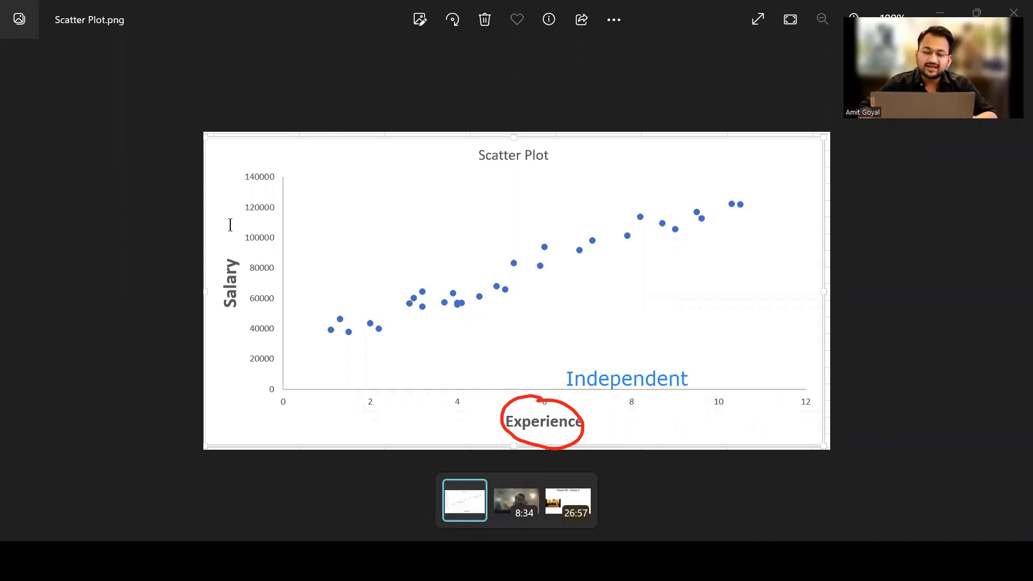
{"action": "left_click", "coordinate": [231, 225]}
{"action": "type", "text": "Depende"}
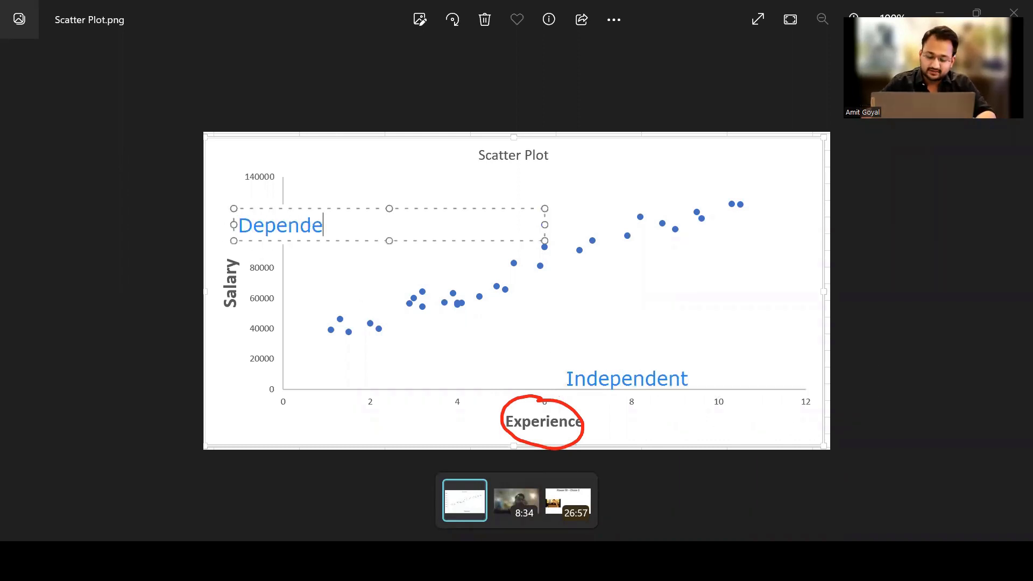
{"action": "type", "text": "nt"}
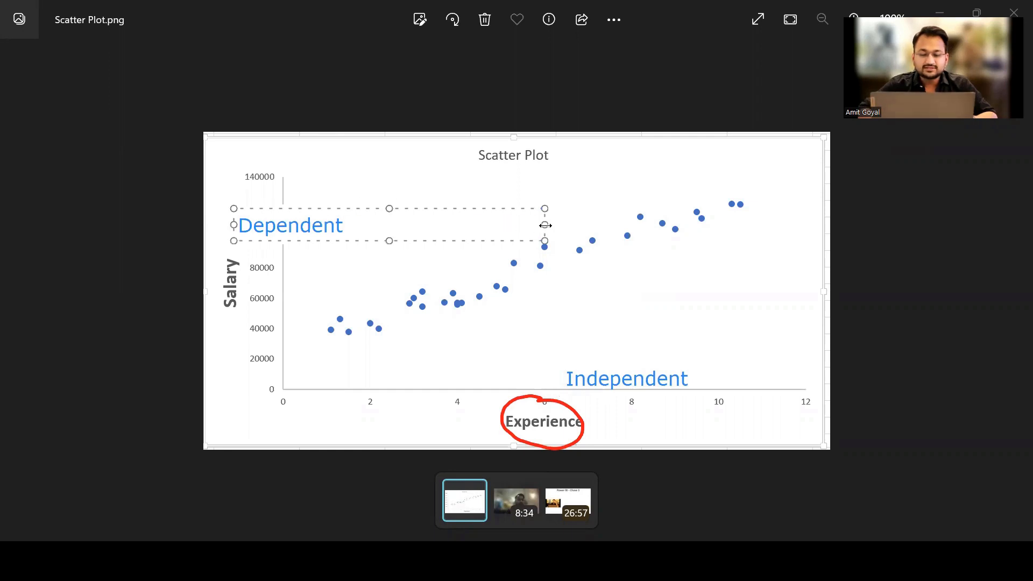
{"action": "left_click_drag", "start_coordinate": [545, 225], "coordinate": [374, 239]}
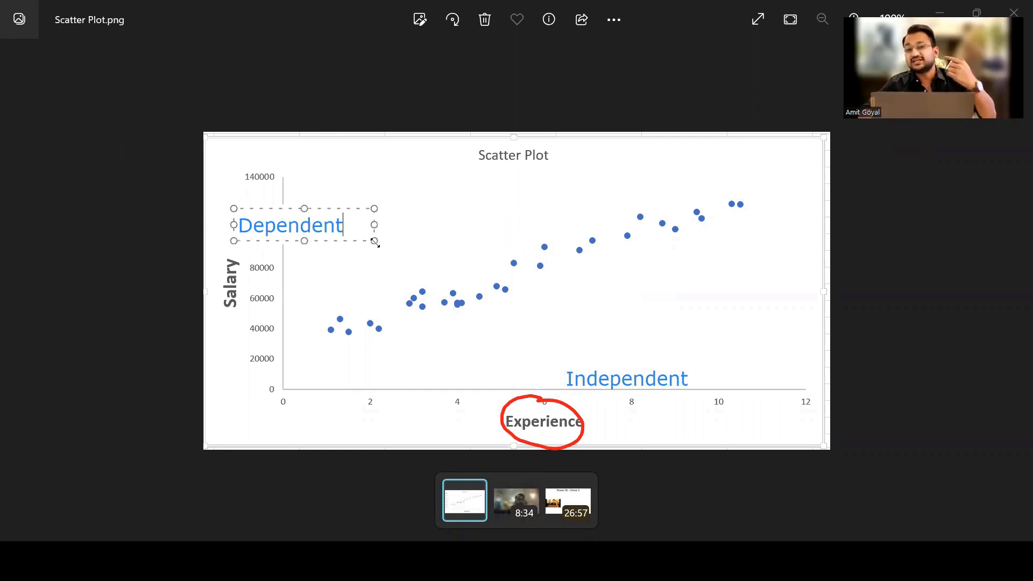
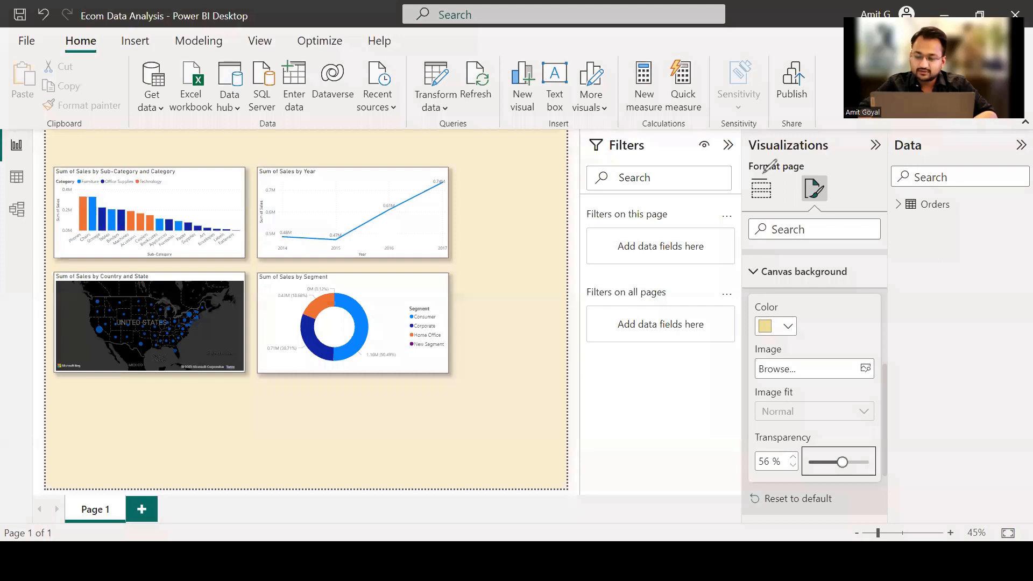
Show the visual-building options, mark the scatter chart type with a circle and arrow, and erase the markup.
{"action": "mouse_move", "coordinate": [764, 170]}
{"action": "left_mouse_down"}
{"action": "mouse_move", "coordinate": [775, 216]}
{"action": "mouse_move", "coordinate": [764, 169]}
{"action": "left_mouse_up"}
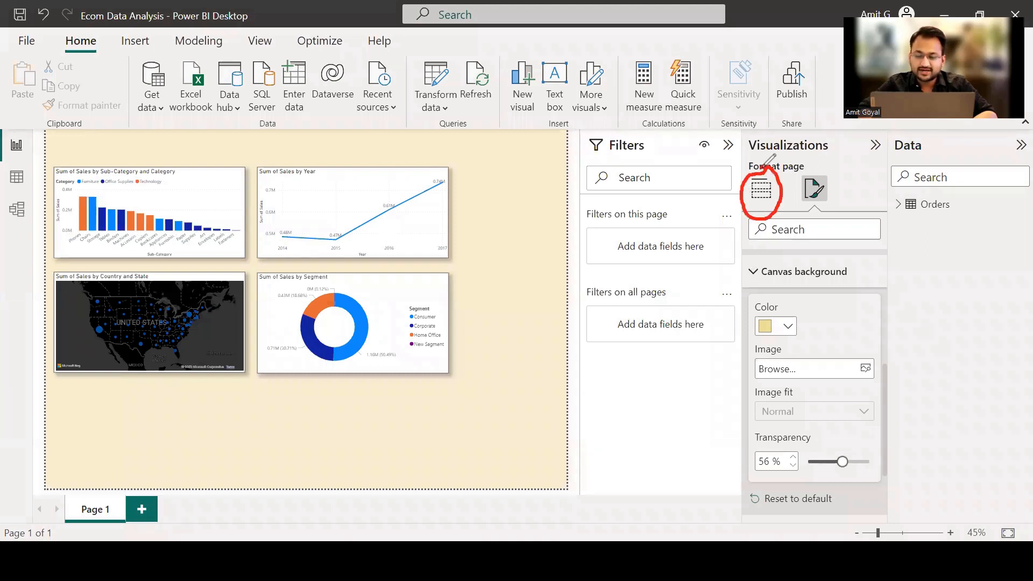
{"action": "left_click", "coordinate": [760, 193]}
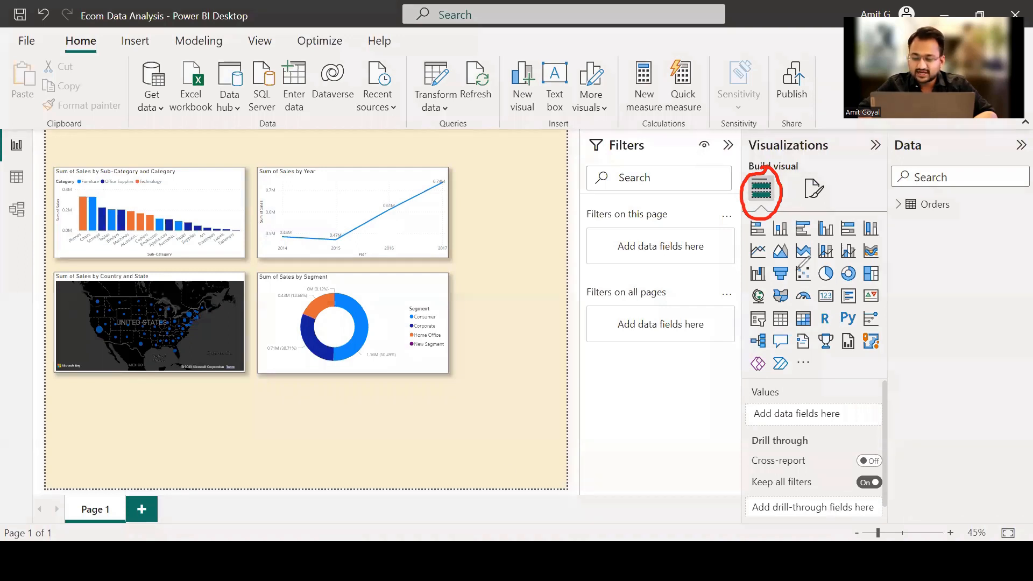
{"action": "left_click_drag", "start_coordinate": [792, 273], "coordinate": [796, 260]}
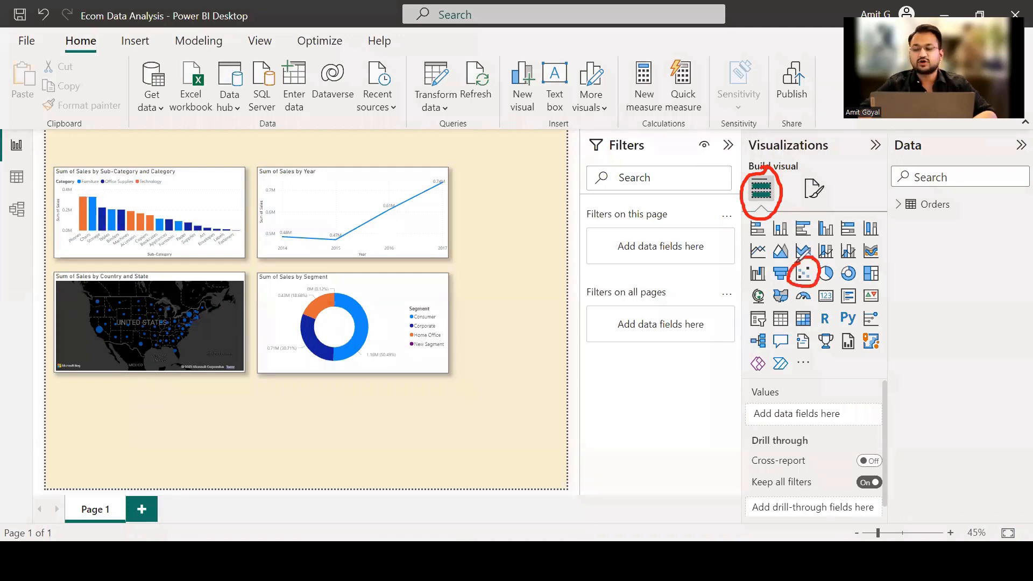
{"action": "left_click_drag", "start_coordinate": [740, 236], "coordinate": [787, 257]}
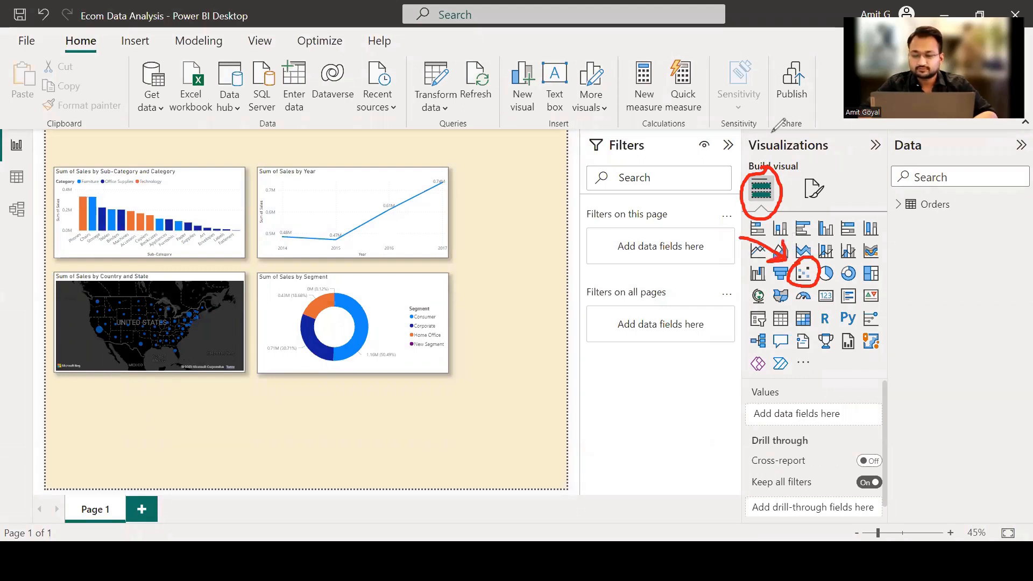
{"action": "key", "text": "Escape"}
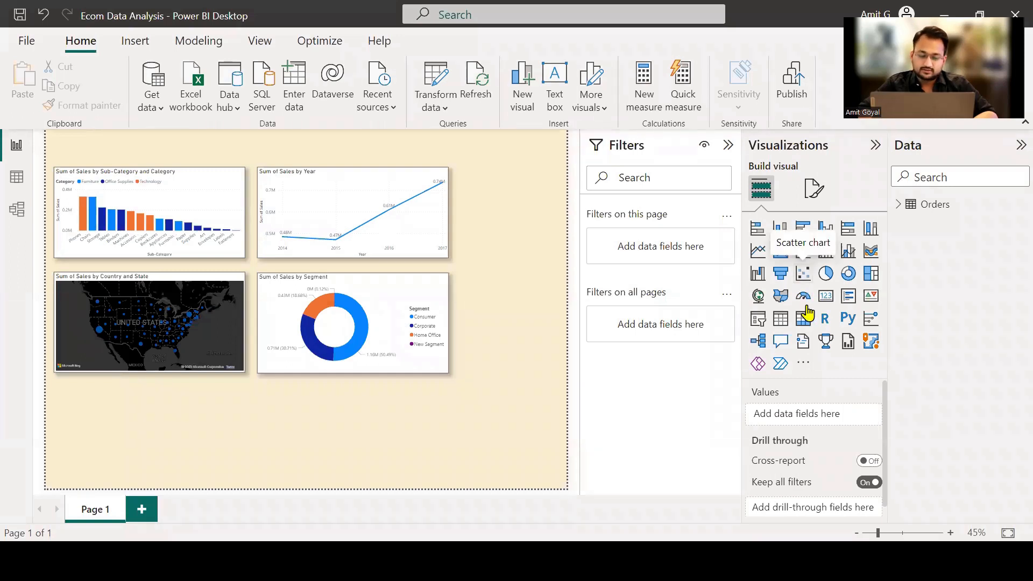
Add an empty scatter chart in the free space directly below the map.
{"action": "left_click", "coordinate": [802, 275]}
{"action": "left_click_drag", "start_coordinate": [173, 423], "coordinate": [174, 429]}
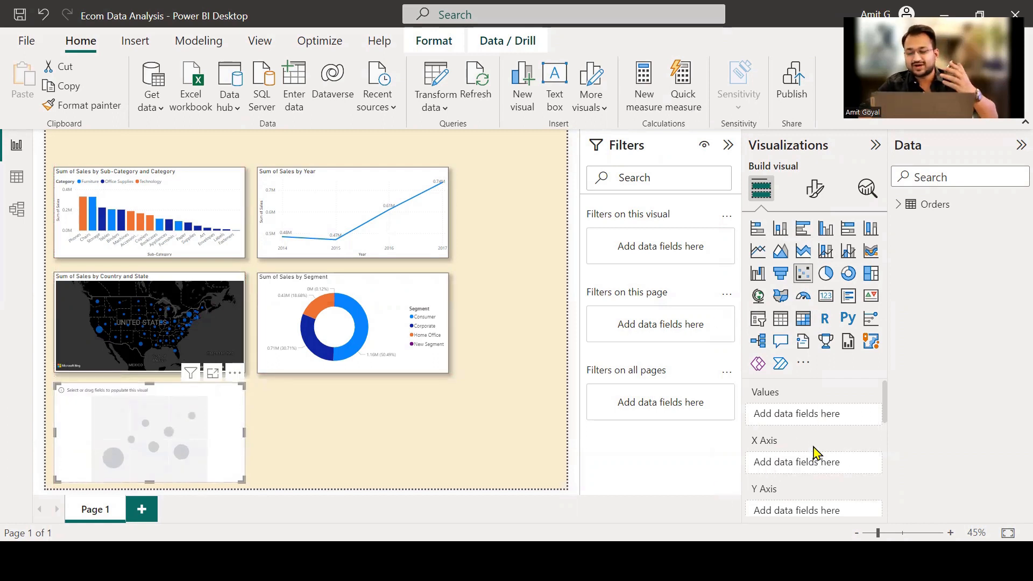
{"action": "scroll", "coordinate": [815, 457], "scroll_direction": "down", "scroll_amount": 3}
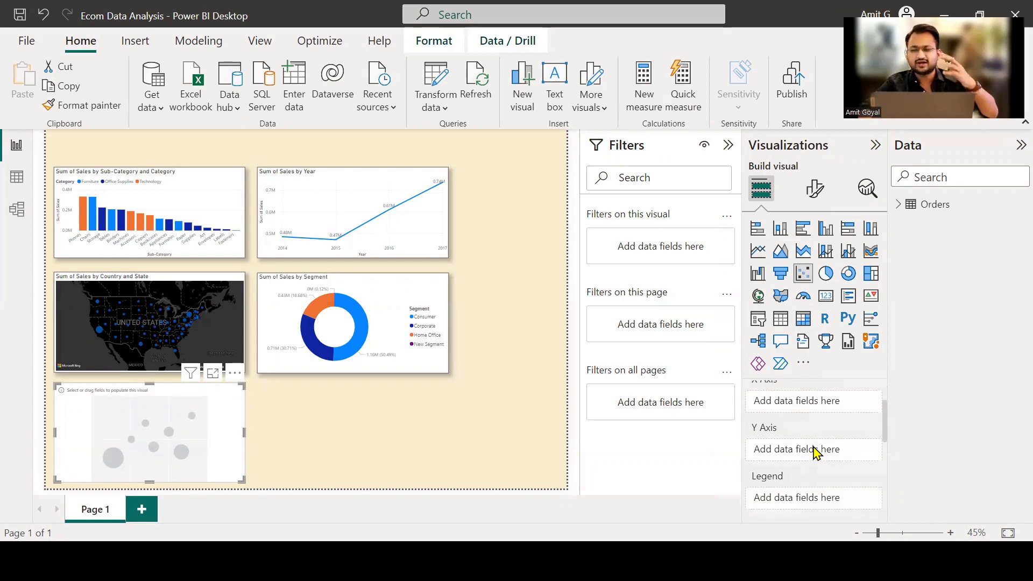
{"action": "scroll", "coordinate": [815, 453], "scroll_direction": "up", "scroll_amount": 2}
{"action": "scroll", "coordinate": [815, 454], "scroll_direction": "up", "scroll_amount": 3}
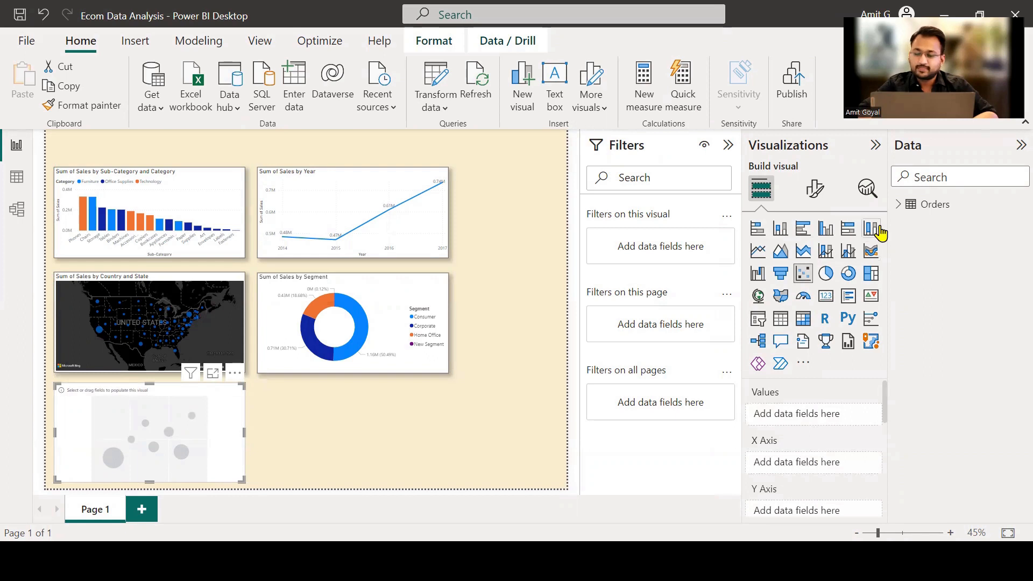
Plot Sales on the scatter chart's X axis and Profit on its Y axis, using the Orders table.
{"action": "left_click", "coordinate": [897, 207]}
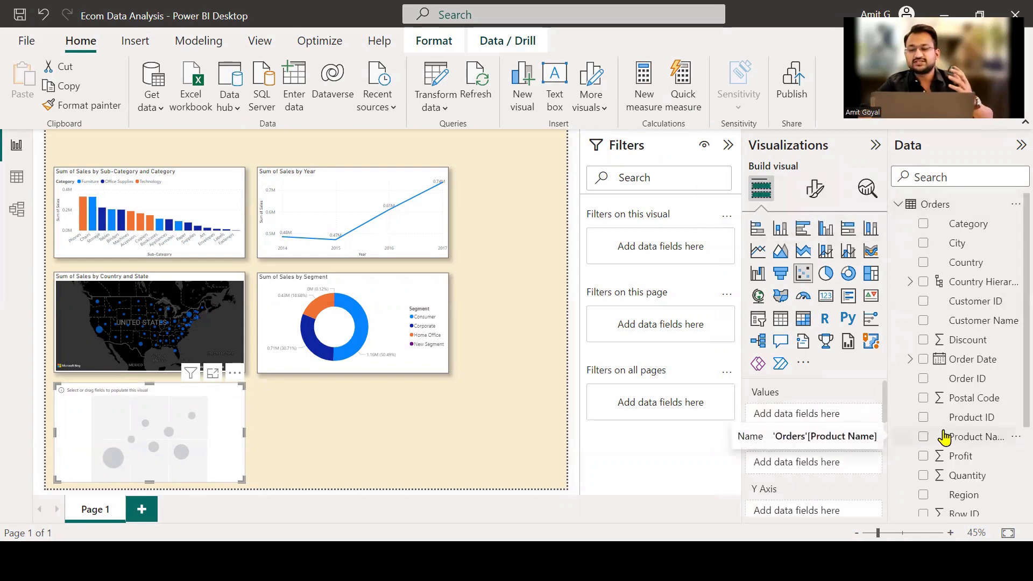
{"action": "scroll", "coordinate": [980, 457], "scroll_direction": "down", "scroll_amount": 3}
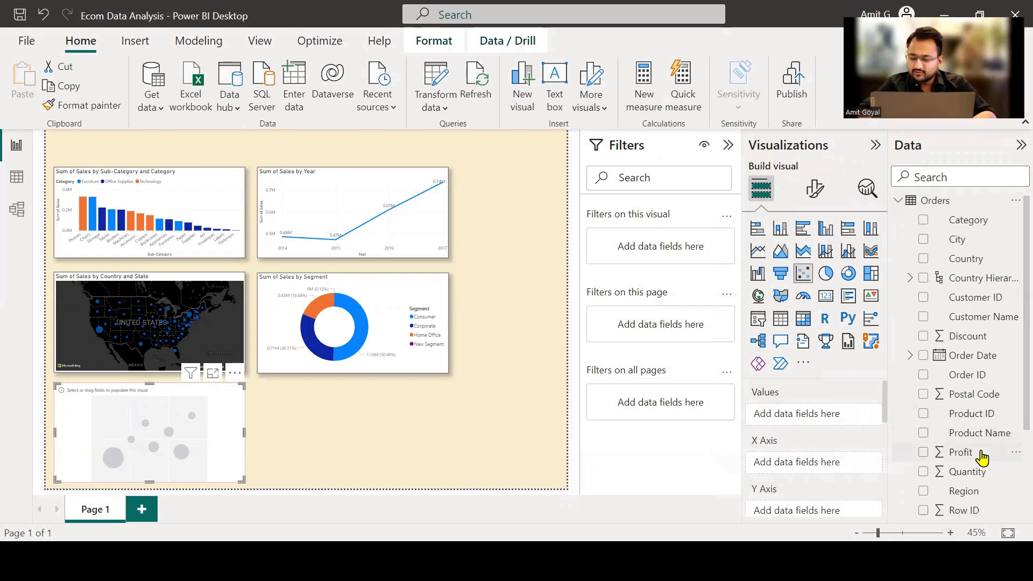
{"action": "left_click_drag", "start_coordinate": [961, 483], "coordinate": [830, 473]}
{"action": "scroll", "coordinate": [830, 473], "scroll_direction": "down", "scroll_amount": 1}
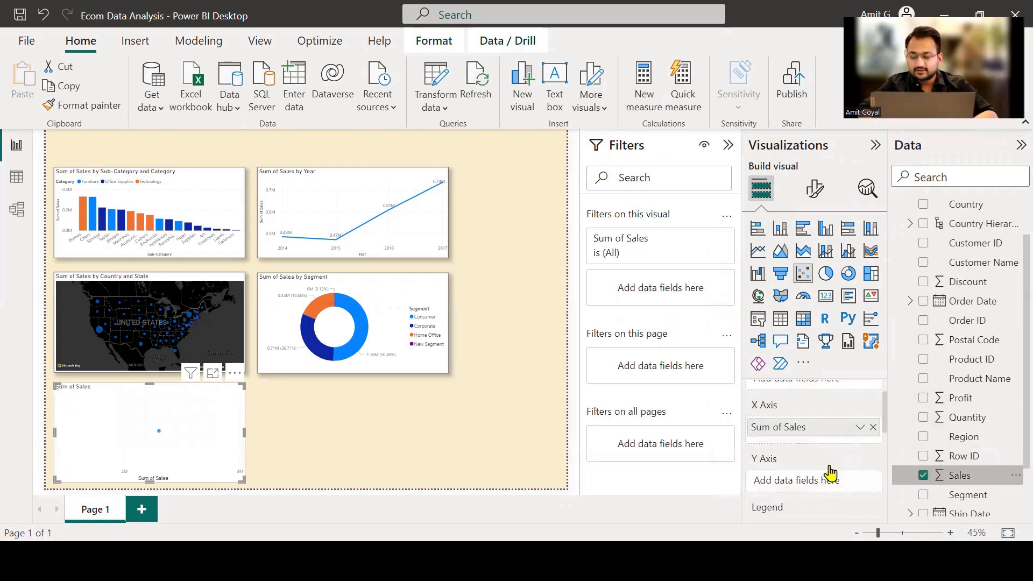
{"action": "left_click_drag", "start_coordinate": [960, 399], "coordinate": [839, 489]}
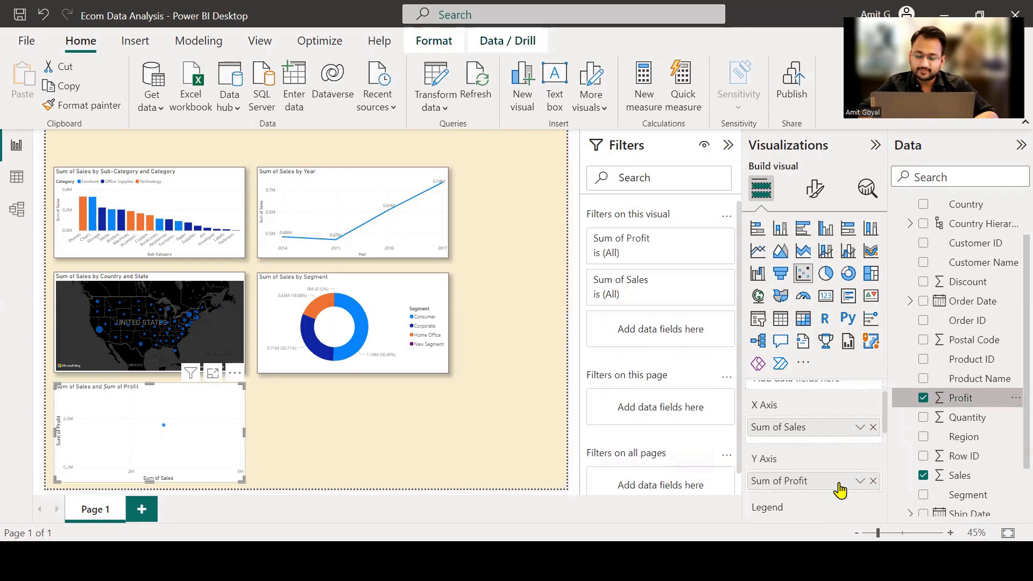
Enlarge the scatter chart in focus mode and add Customer ID as its Values field.
{"action": "left_click", "coordinate": [210, 378]}
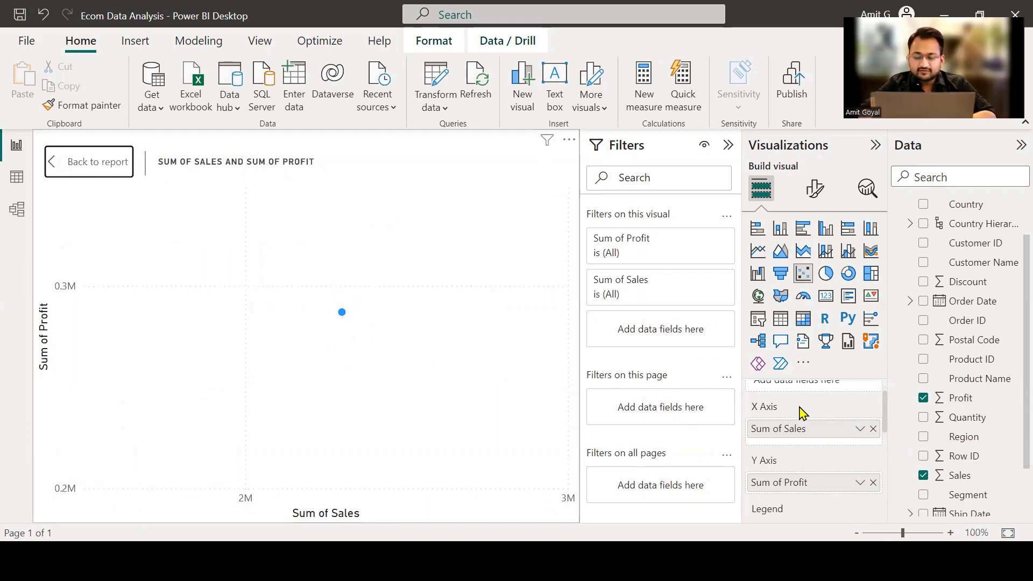
{"action": "scroll", "coordinate": [802, 413], "scroll_direction": "up", "scroll_amount": 2}
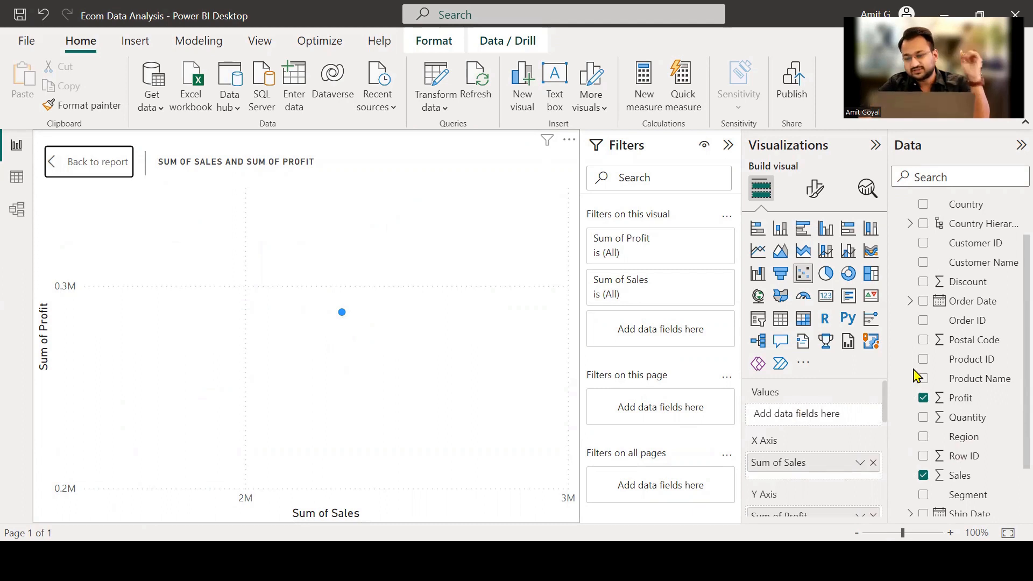
{"action": "scroll", "coordinate": [972, 310], "scroll_direction": "up", "scroll_amount": 1}
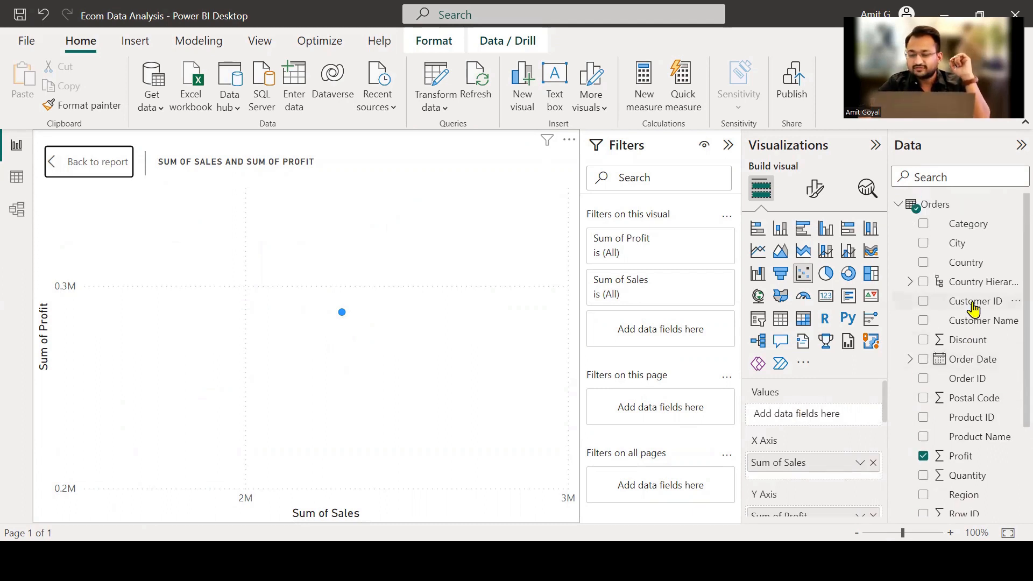
{"action": "left_click_drag", "start_coordinate": [972, 303], "coordinate": [835, 424]}
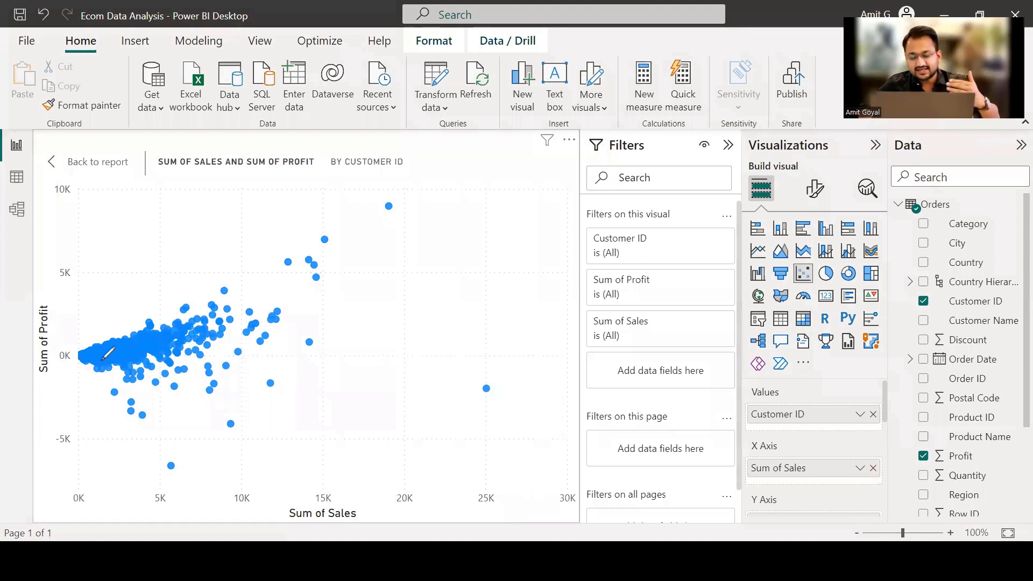
Annotate the rising trend, the dense low-sales cluster, the Profit axis and the outlier near 25K sales, and erase the markup.
{"action": "mouse_move", "coordinate": [102, 359]}
{"action": "left_mouse_down"}
{"action": "mouse_move", "coordinate": [215, 317]}
{"action": "mouse_move", "coordinate": [214, 337]}
{"action": "left_mouse_up"}
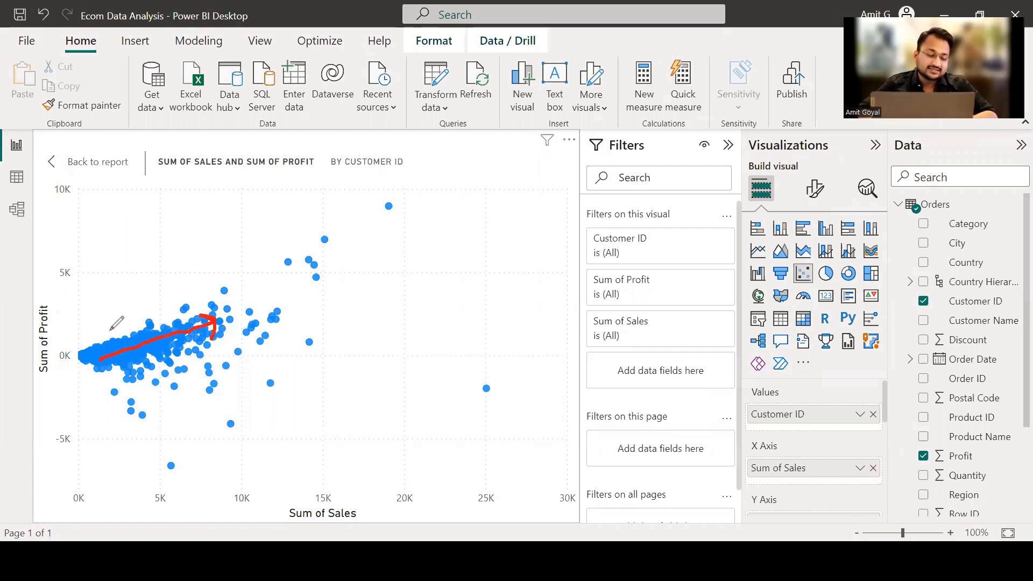
{"action": "mouse_move", "coordinate": [95, 331]}
{"action": "left_mouse_down"}
{"action": "mouse_move", "coordinate": [79, 371]}
{"action": "mouse_move", "coordinate": [156, 377]}
{"action": "mouse_move", "coordinate": [164, 351]}
{"action": "mouse_move", "coordinate": [99, 327]}
{"action": "left_mouse_up"}
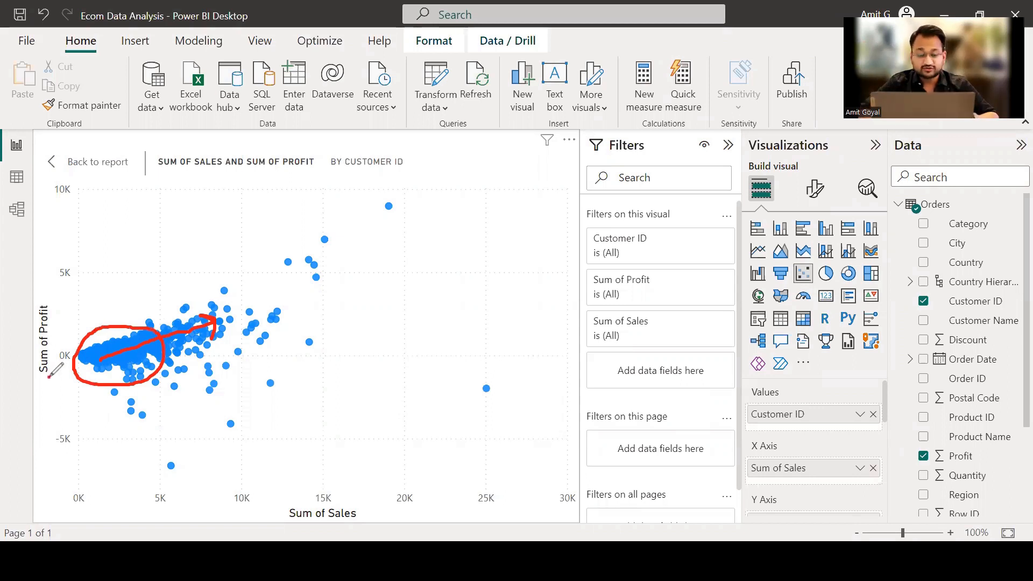
{"action": "mouse_move", "coordinate": [48, 377]}
{"action": "left_mouse_down"}
{"action": "mouse_move", "coordinate": [49, 418]}
{"action": "mouse_move", "coordinate": [53, 409]}
{"action": "left_mouse_up"}
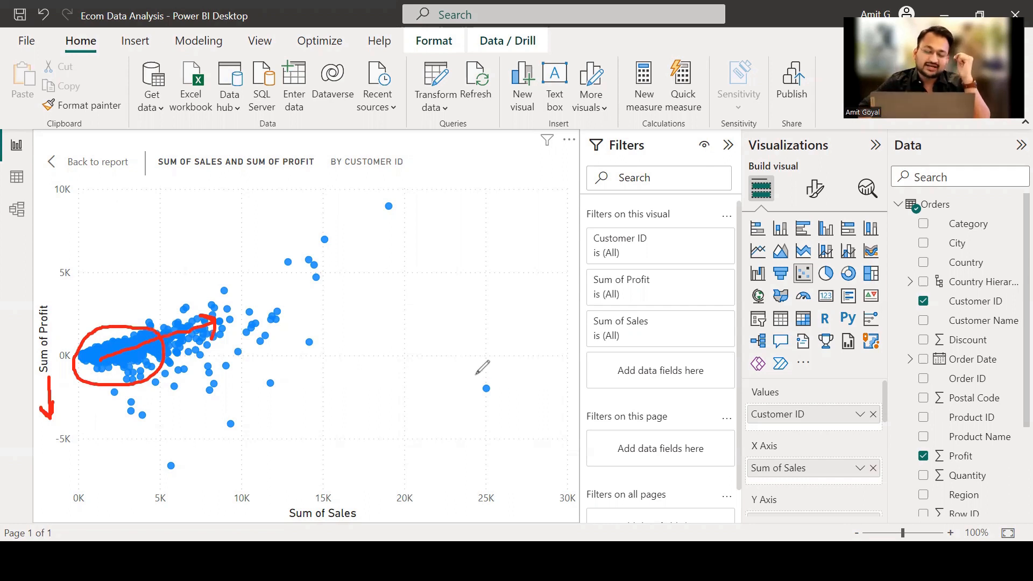
{"action": "mouse_move", "coordinate": [476, 373]}
{"action": "left_mouse_down"}
{"action": "mouse_move", "coordinate": [467, 387]}
{"action": "mouse_move", "coordinate": [504, 383]}
{"action": "mouse_move", "coordinate": [472, 373]}
{"action": "left_mouse_up"}
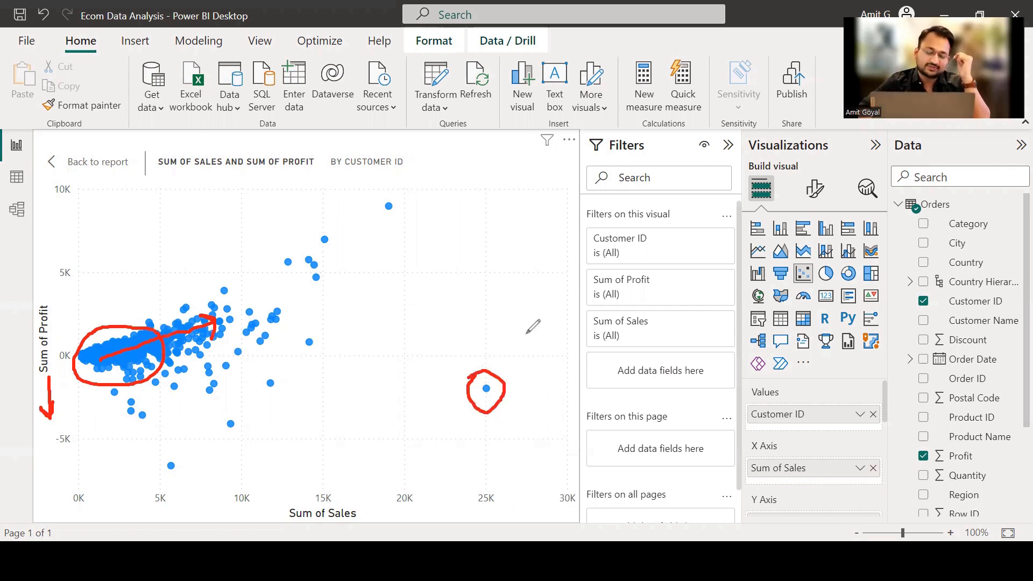
{"action": "mouse_move", "coordinate": [527, 333]}
{"action": "left_mouse_down"}
{"action": "mouse_move", "coordinate": [506, 369]}
{"action": "mouse_move", "coordinate": [530, 370]}
{"action": "left_mouse_up"}
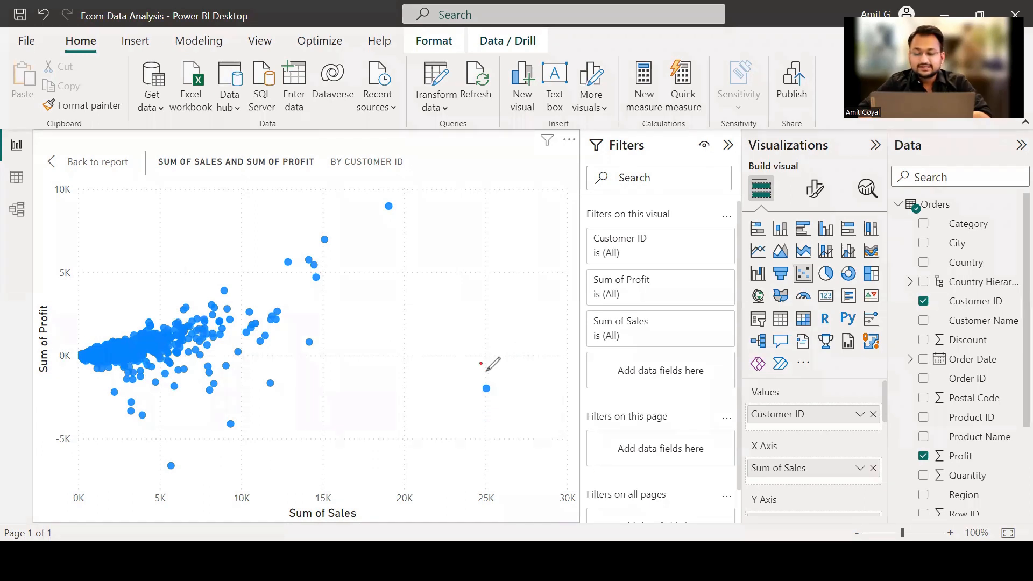
Point an arrow at the outlier near 25K sales, circle the highest-profit customer's point, and erase the markup.
{"action": "mouse_move", "coordinate": [480, 364]}
{"action": "left_mouse_down"}
{"action": "mouse_move", "coordinate": [485, 373]}
{"action": "mouse_move", "coordinate": [493, 357]}
{"action": "left_mouse_up"}
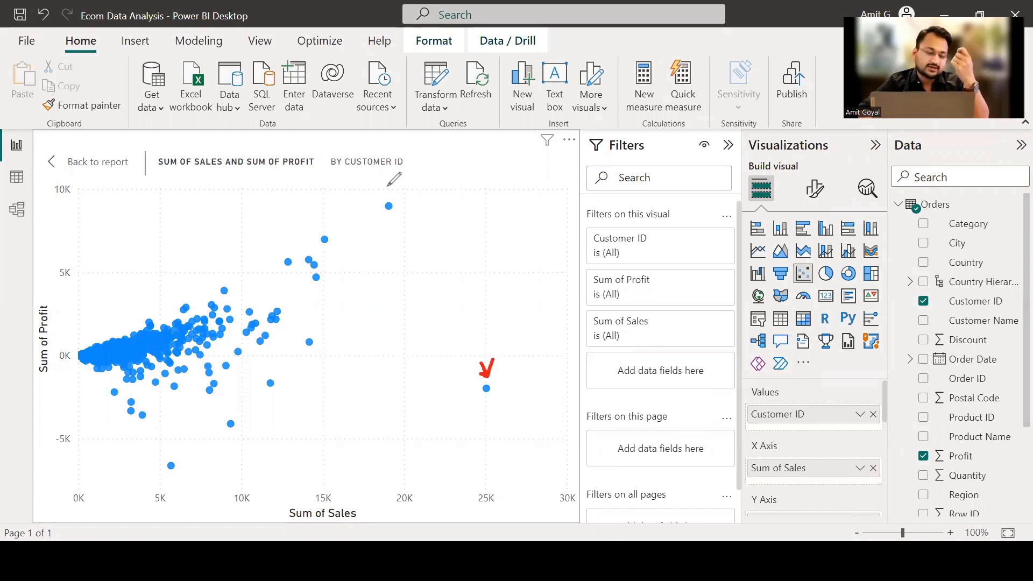
{"action": "mouse_move", "coordinate": [381, 198]}
{"action": "left_mouse_down"}
{"action": "mouse_move", "coordinate": [403, 204]}
{"action": "mouse_move", "coordinate": [396, 191]}
{"action": "mouse_move", "coordinate": [383, 198]}
{"action": "left_mouse_up"}
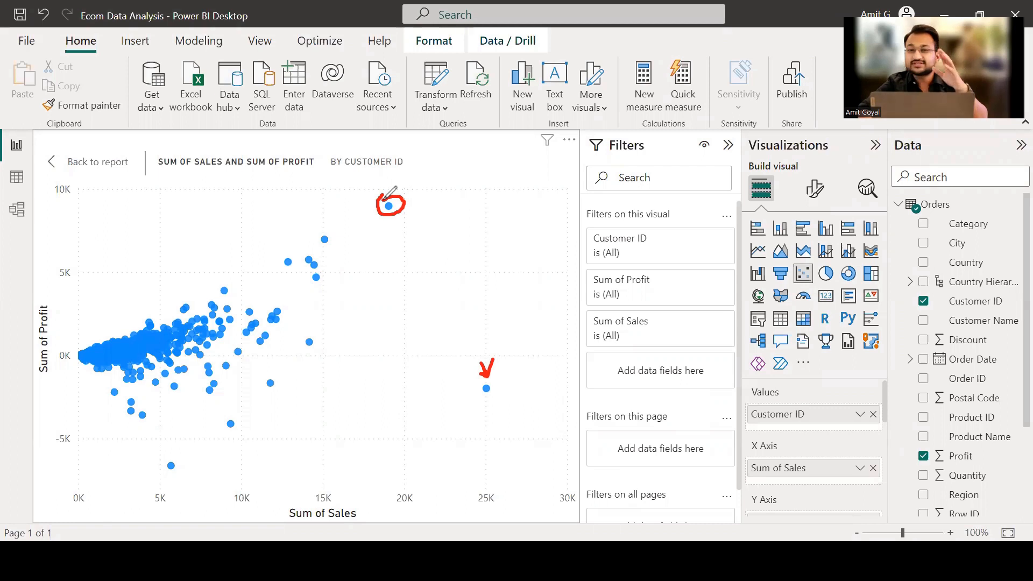
{"action": "left_click", "coordinate": [538, 154]}
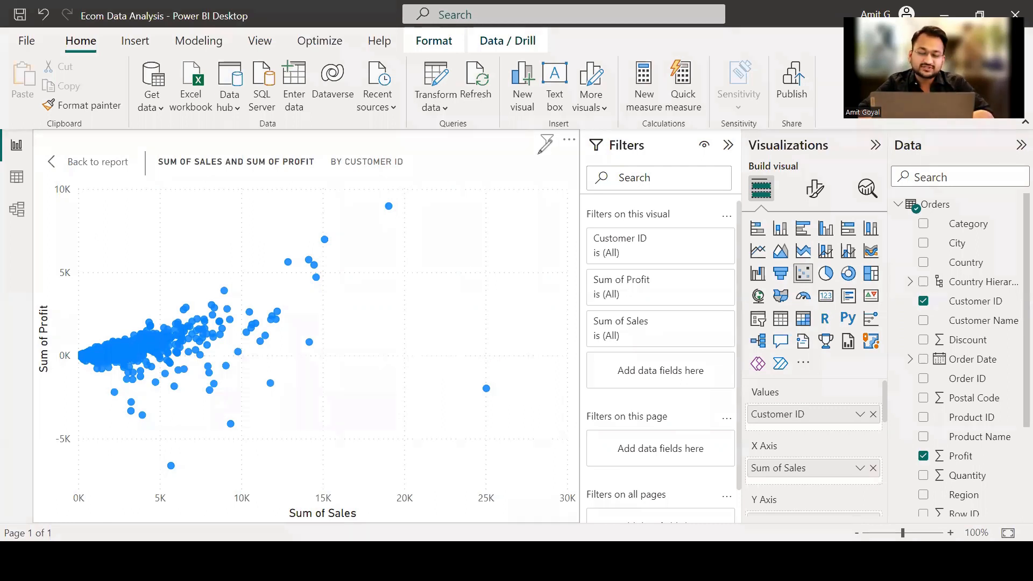
{"action": "left_click", "coordinate": [798, 89]}
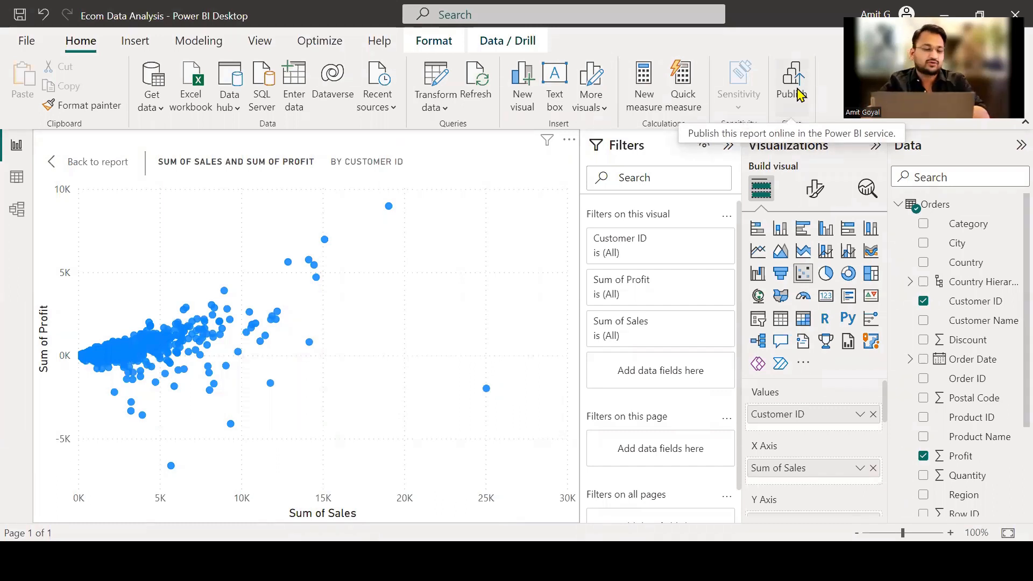
Return to the report page and copy the Sub-Category column chart's formatting onto the scatter chart.
{"action": "left_click", "coordinate": [92, 163]}
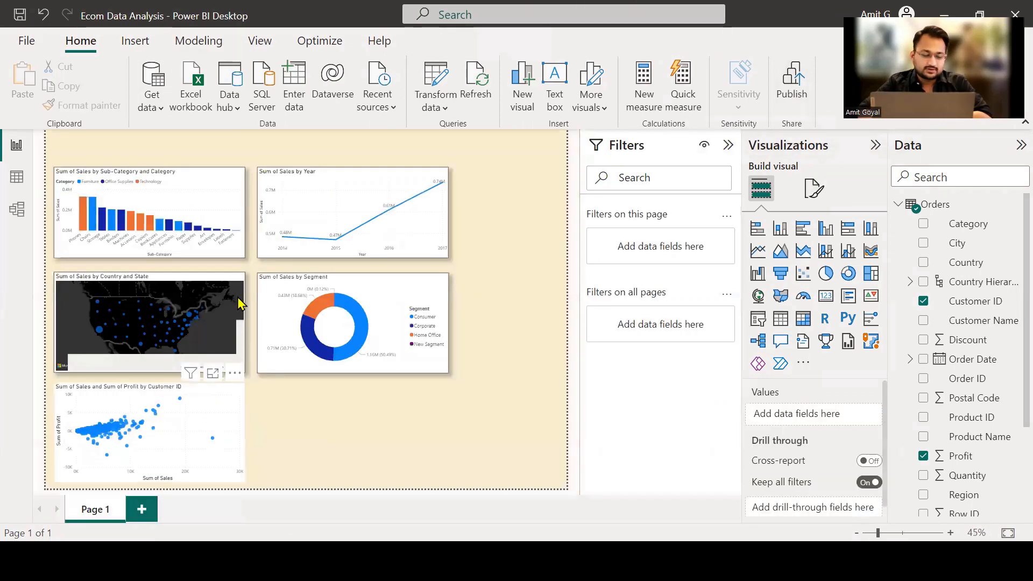
{"action": "left_click", "coordinate": [209, 185]}
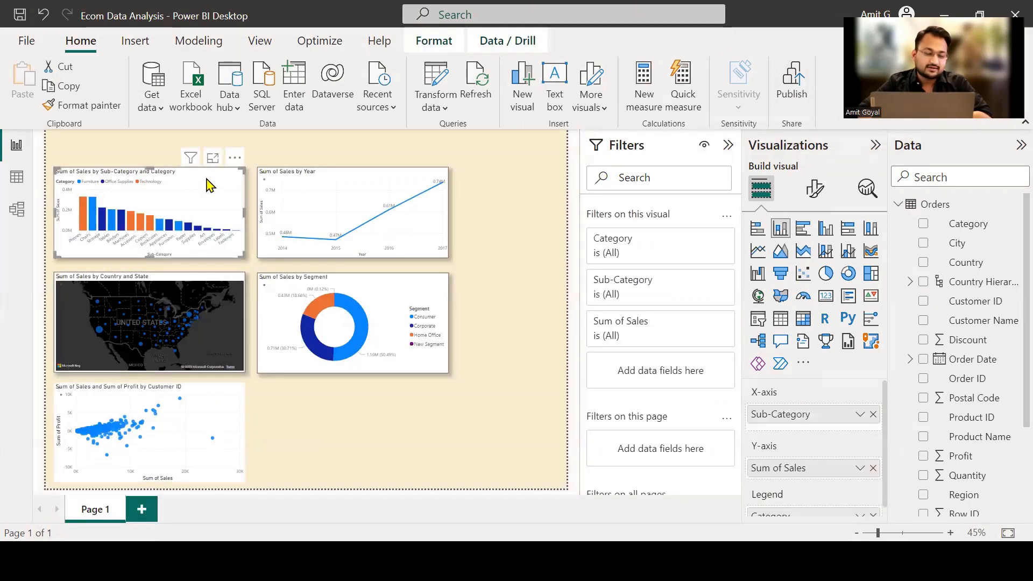
{"action": "left_click", "coordinate": [91, 106]}
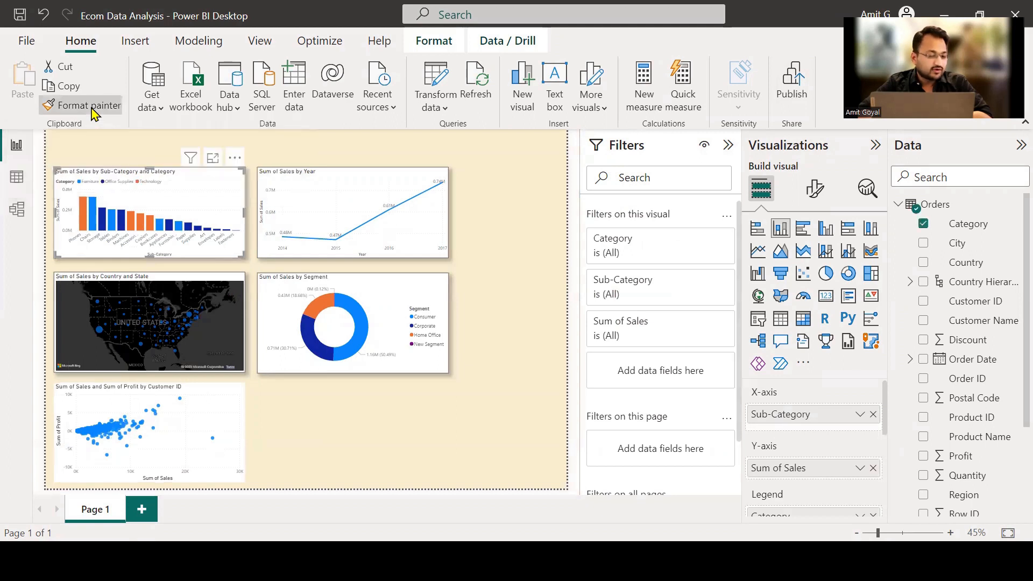
{"action": "left_click", "coordinate": [215, 397]}
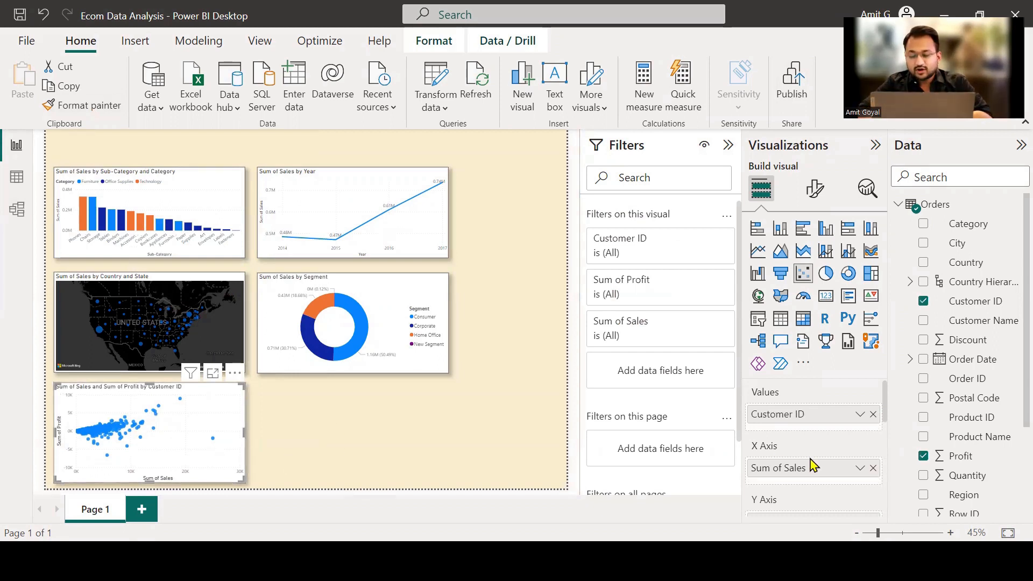
Try Region as the scatter chart's legend and remove it again.
{"action": "scroll", "coordinate": [811, 464], "scroll_direction": "down", "scroll_amount": 1}
{"action": "scroll", "coordinate": [812, 463], "scroll_direction": "down", "scroll_amount": 3}
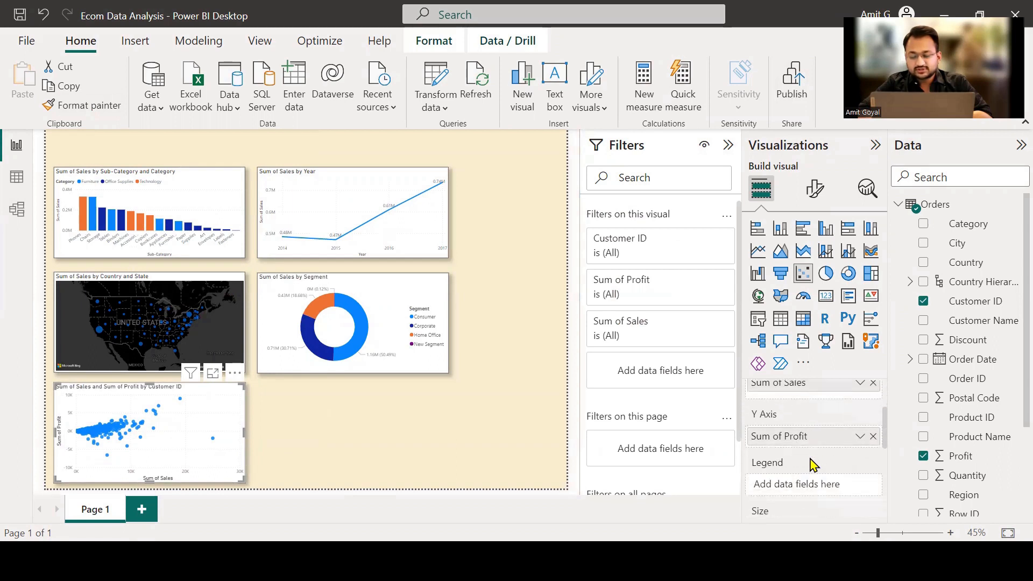
{"action": "scroll", "coordinate": [812, 463], "scroll_direction": "down", "scroll_amount": 1}
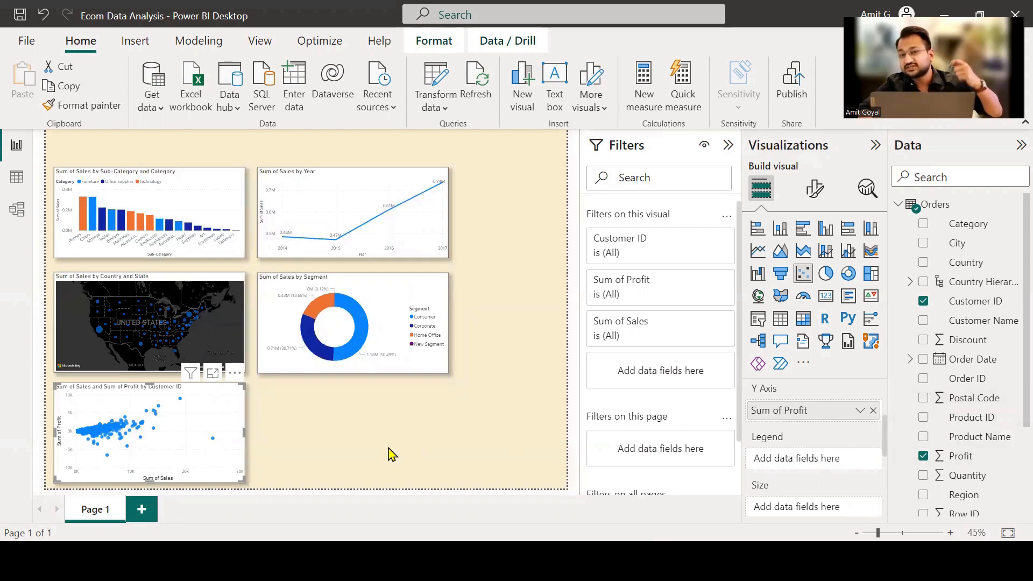
{"action": "scroll", "coordinate": [985, 441], "scroll_direction": "down", "scroll_amount": 1}
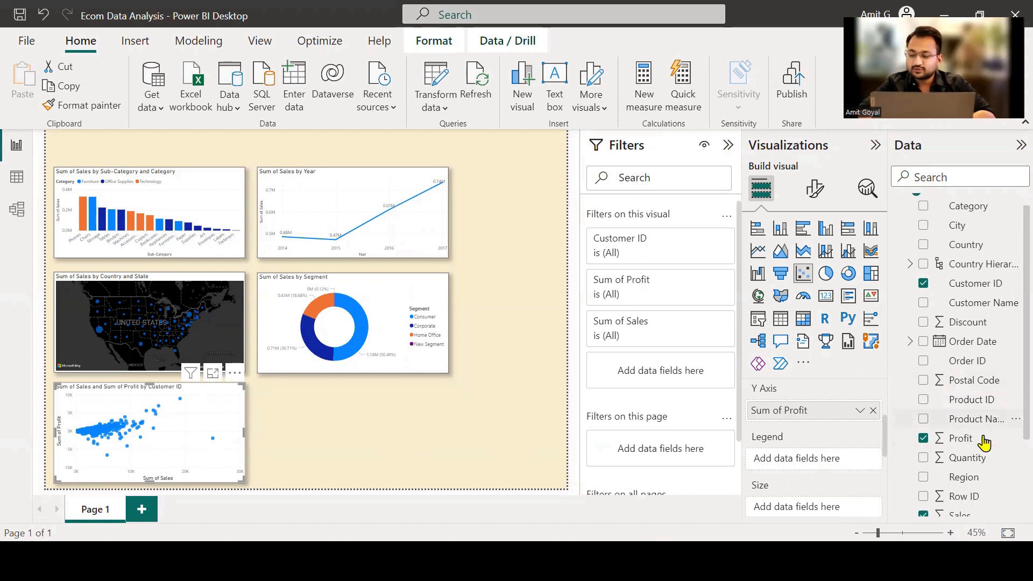
{"action": "left_click_drag", "start_coordinate": [962, 467], "coordinate": [826, 465]}
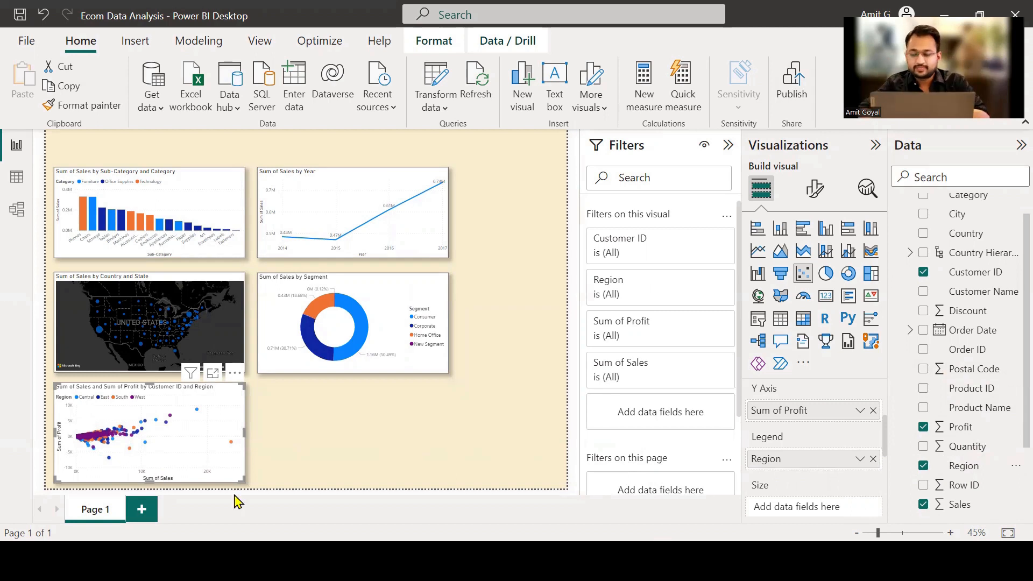
{"action": "left_click", "coordinate": [870, 460]}
Size the scatter chart's bubbles by Quantity.
{"action": "scroll", "coordinate": [835, 474], "scroll_direction": "down", "scroll_amount": 2}
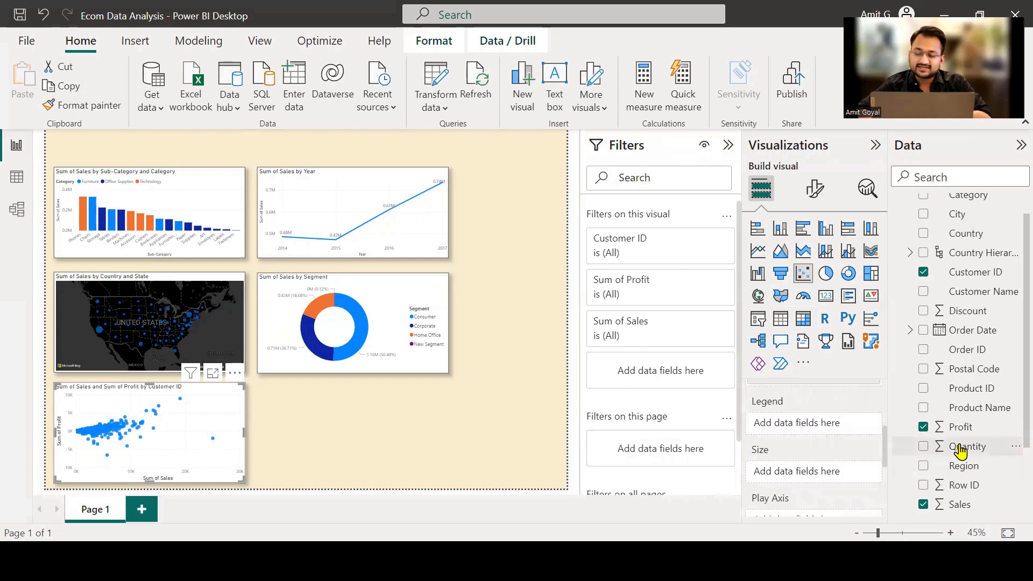
{"action": "left_click_drag", "start_coordinate": [961, 451], "coordinate": [839, 478]}
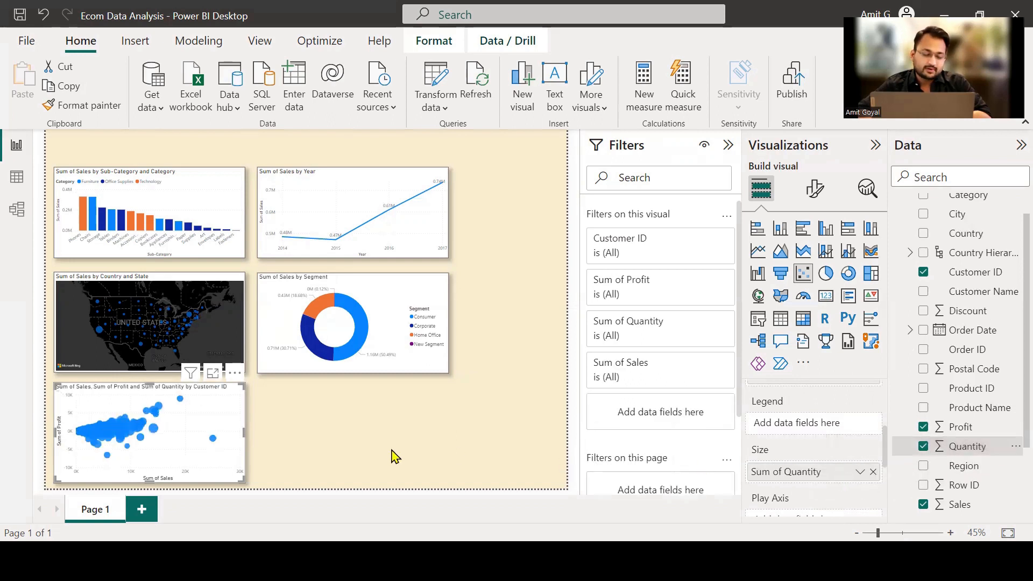
Set the scatter chart's marker size to -23 px in focus mode, and return to the report page.
{"action": "left_click", "coordinate": [212, 374]}
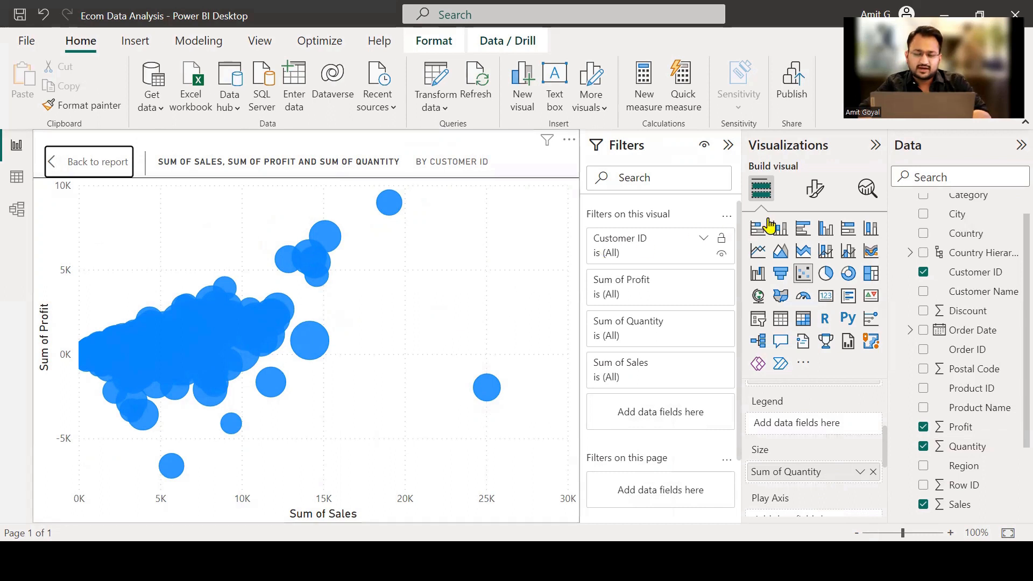
{"action": "left_click", "coordinate": [812, 196]}
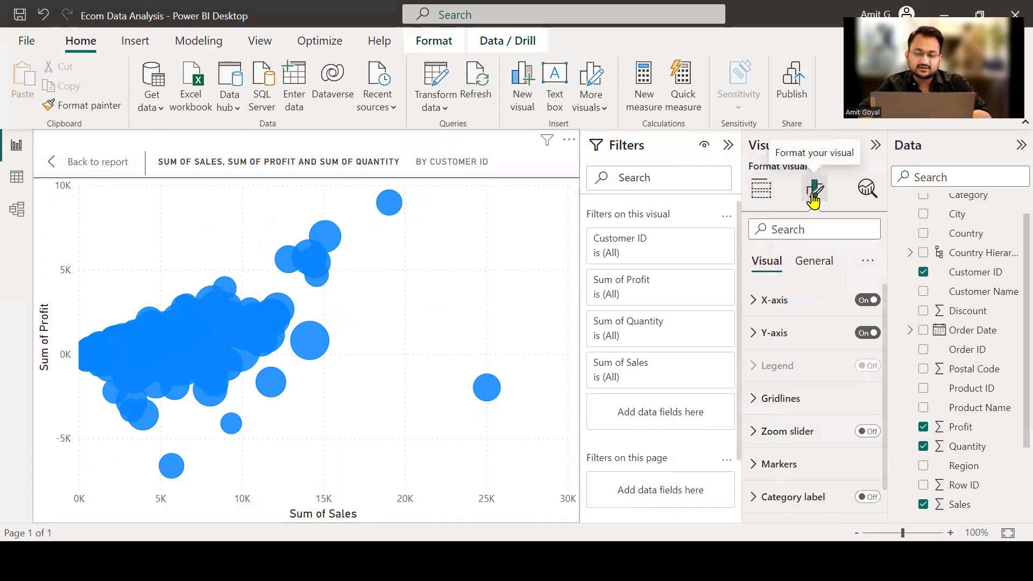
{"action": "scroll", "coordinate": [799, 398], "scroll_direction": "down", "scroll_amount": 1}
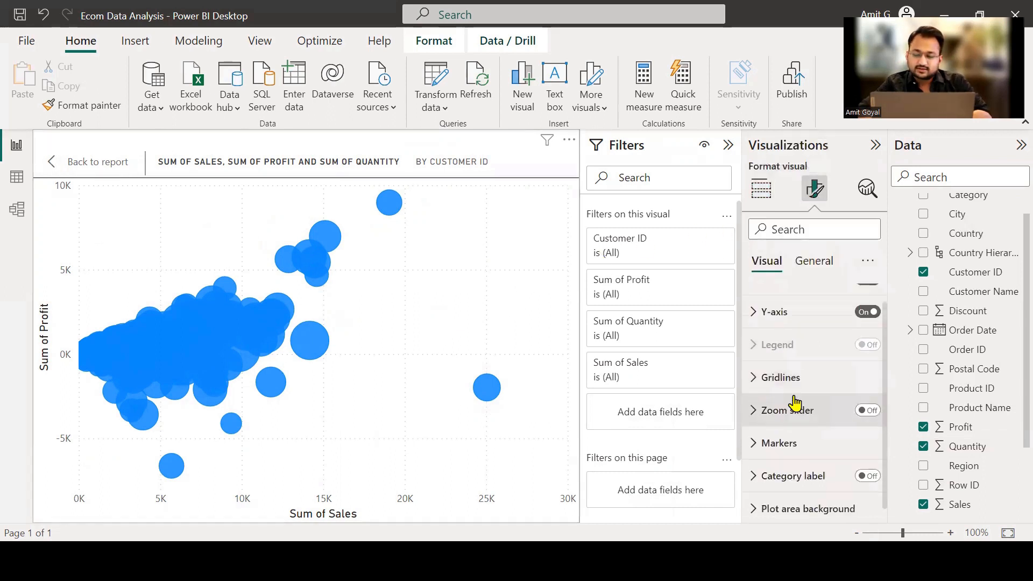
{"action": "left_click", "coordinate": [783, 436]}
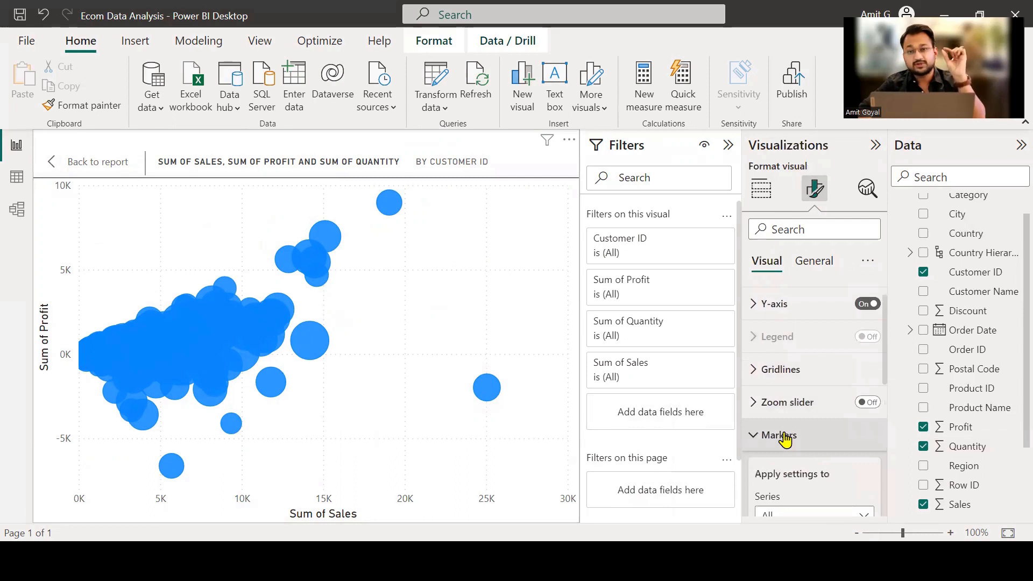
{"action": "scroll", "coordinate": [814, 416], "scroll_direction": "down", "scroll_amount": 3}
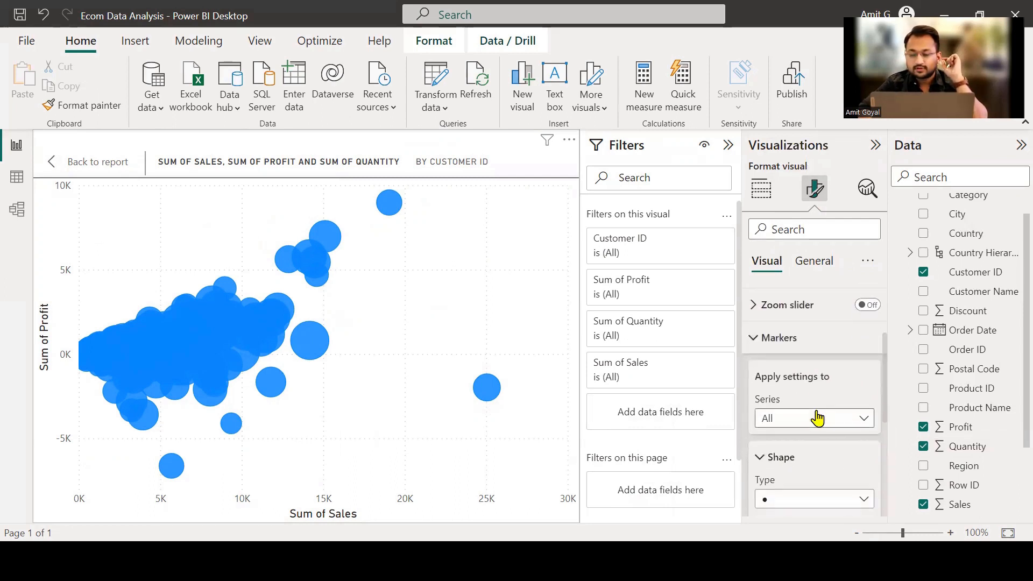
{"action": "scroll", "coordinate": [817, 418], "scroll_direction": "down", "scroll_amount": 1}
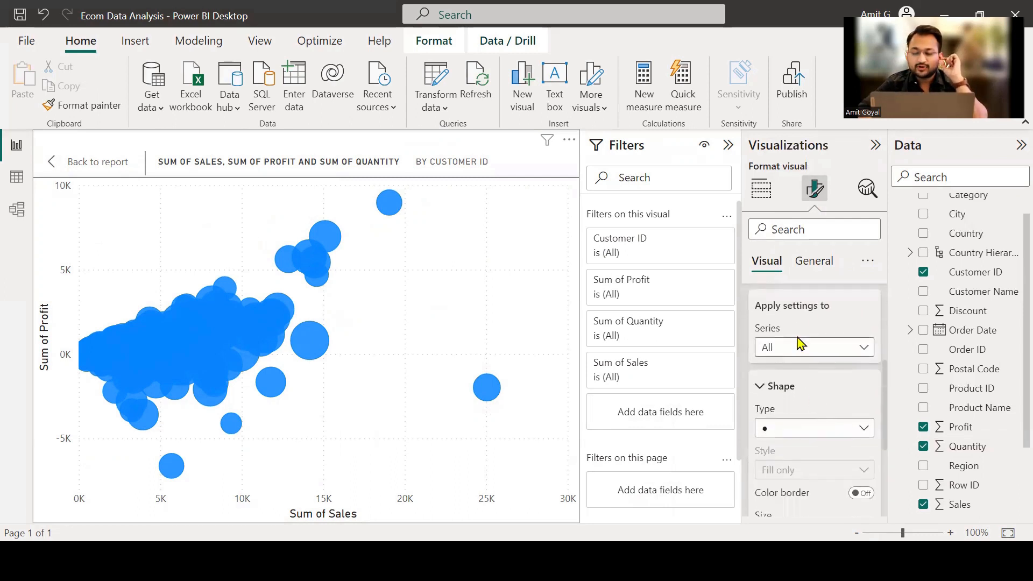
{"action": "scroll", "coordinate": [800, 343], "scroll_direction": "down", "scroll_amount": 2}
{"action": "scroll", "coordinate": [800, 343], "scroll_direction": "down", "scroll_amount": 1}
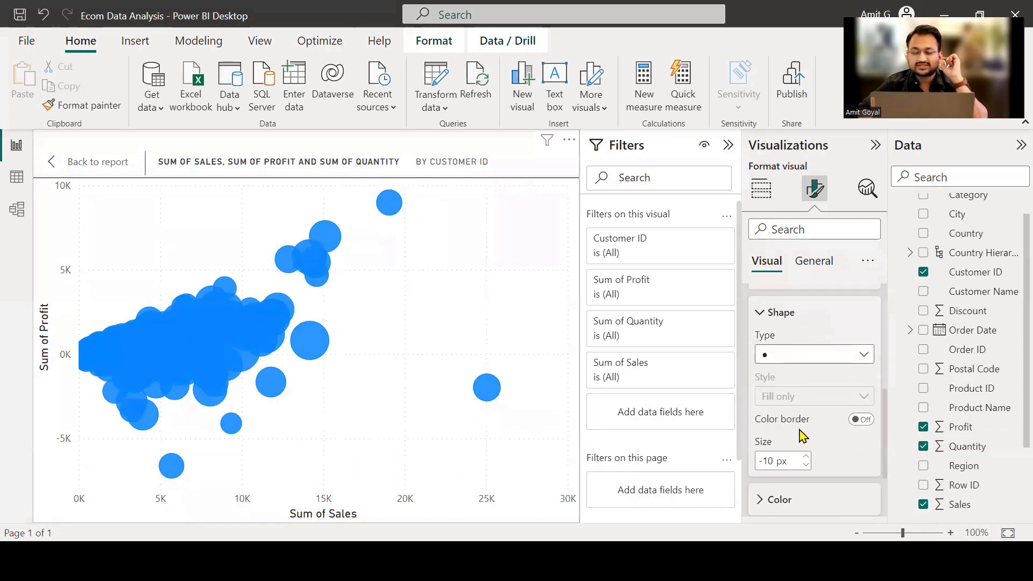
{"action": "left_click", "coordinate": [806, 466]}
{"action": "left_click", "coordinate": [807, 465]}
{"action": "left_click", "coordinate": [806, 466]}
{"action": "left_click", "coordinate": [806, 466]}
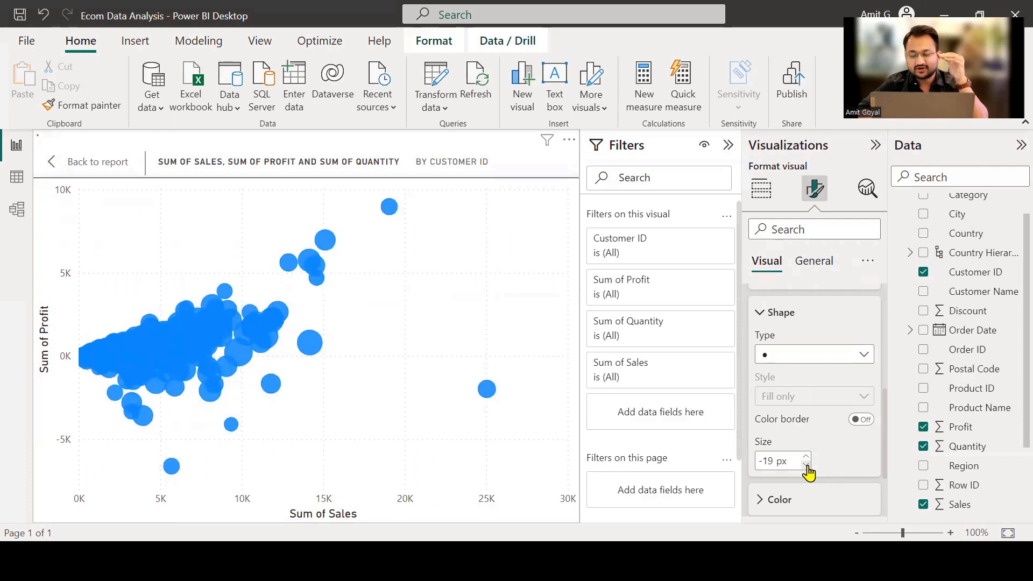
{"action": "left_click", "coordinate": [807, 466]}
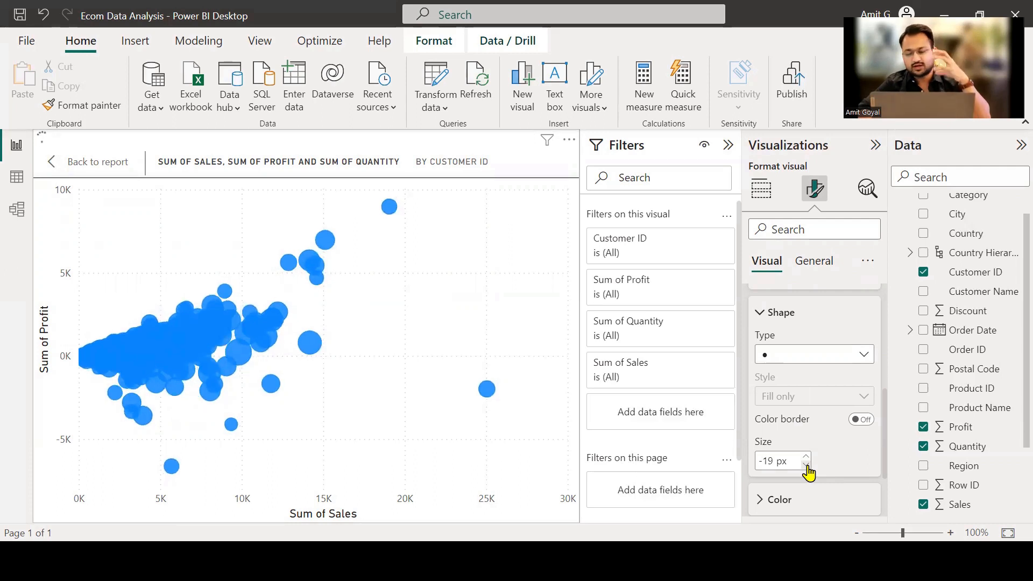
{"action": "left_click", "coordinate": [806, 466]}
{"action": "left_click", "coordinate": [807, 466]}
{"action": "left_click", "coordinate": [807, 466]}
{"action": "left_click", "coordinate": [806, 466]}
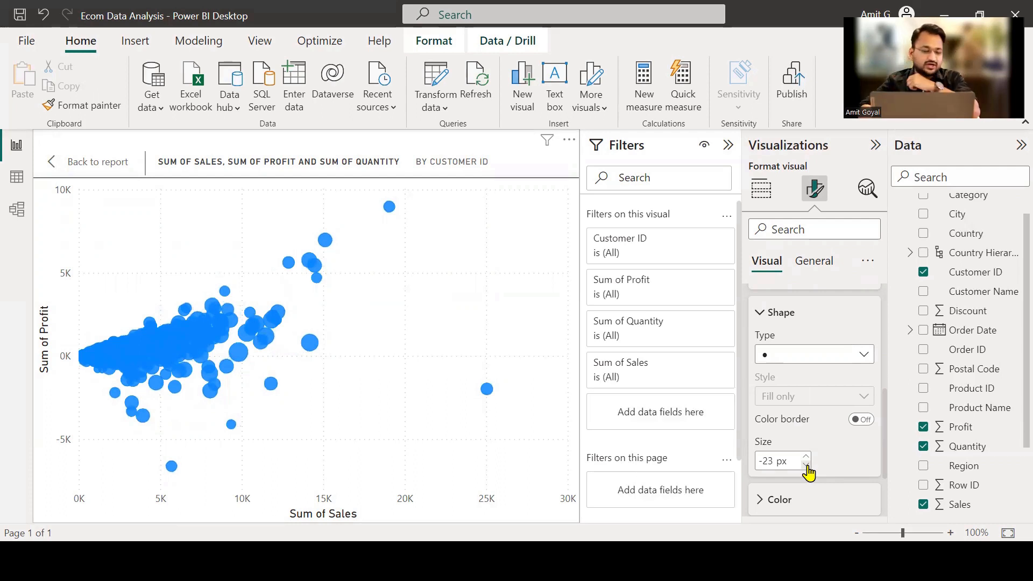
{"action": "scroll", "coordinate": [831, 452], "scroll_direction": "down", "scroll_amount": 1}
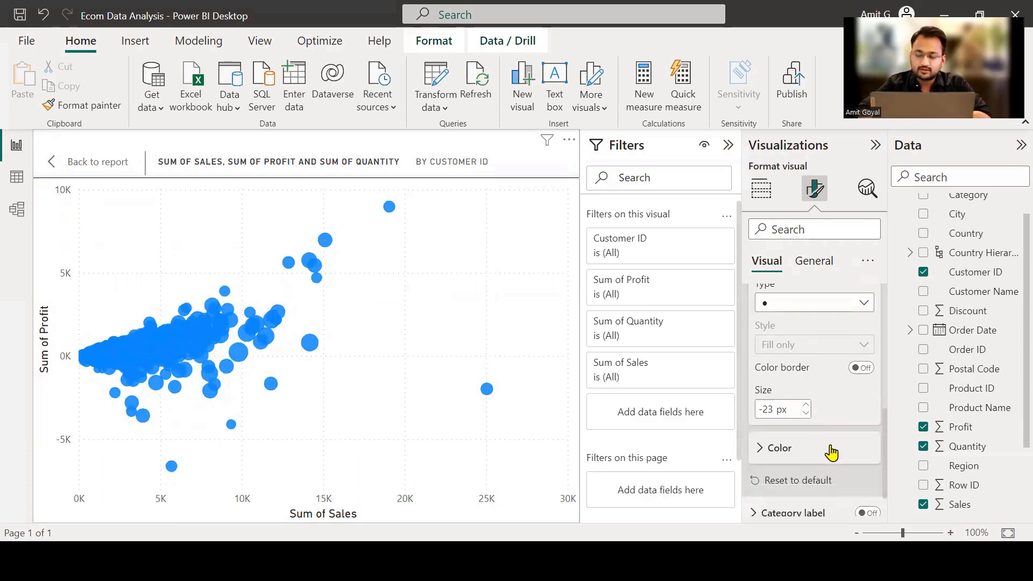
{"action": "left_click", "coordinate": [96, 162]}
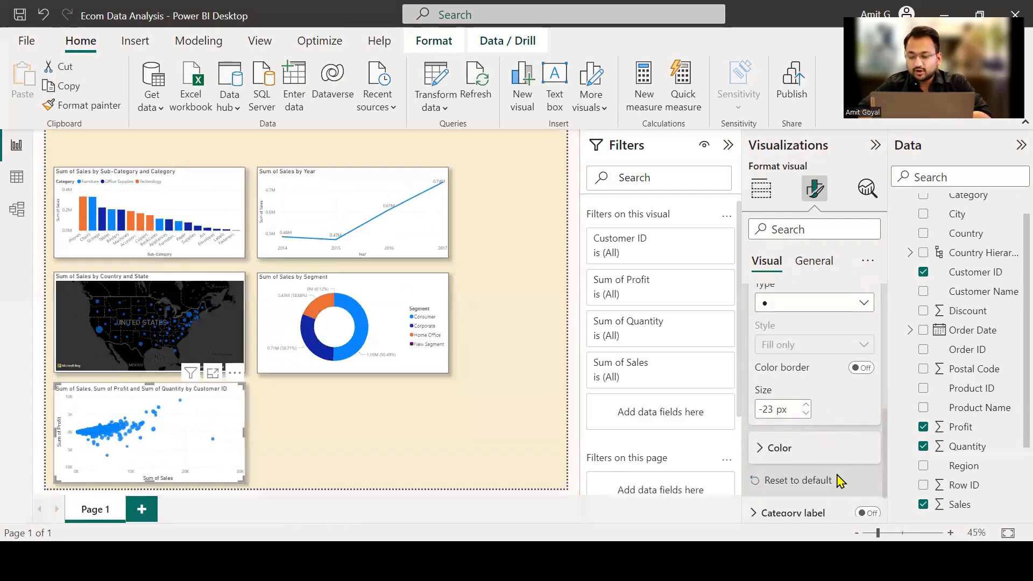
Try Region as the scatter chart's play axis, play the animation, and remove Region again.
{"action": "left_click", "coordinate": [758, 189]}
{"action": "scroll", "coordinate": [815, 403], "scroll_direction": "down", "scroll_amount": 4}
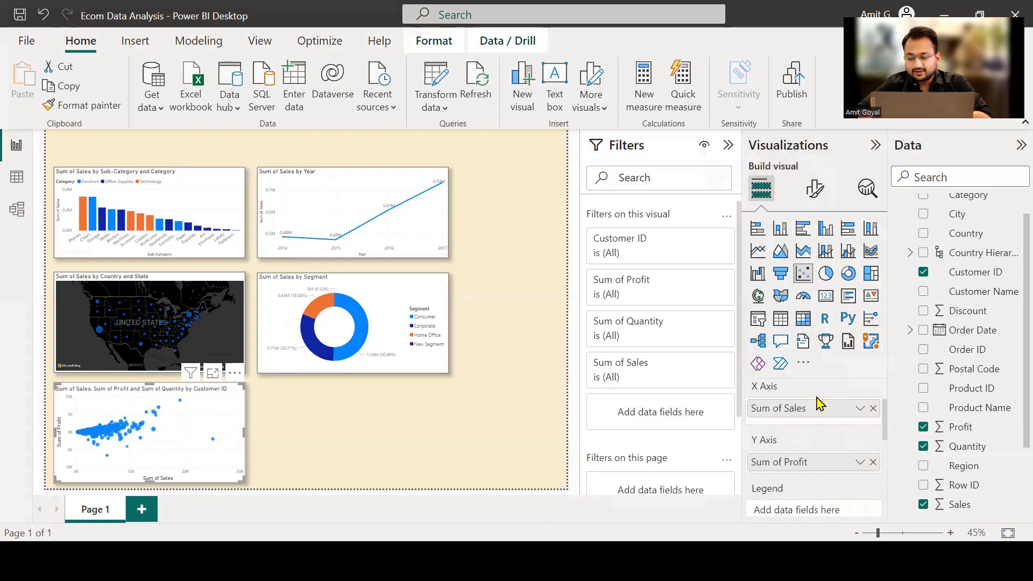
{"action": "scroll", "coordinate": [818, 403], "scroll_direction": "down", "scroll_amount": 3}
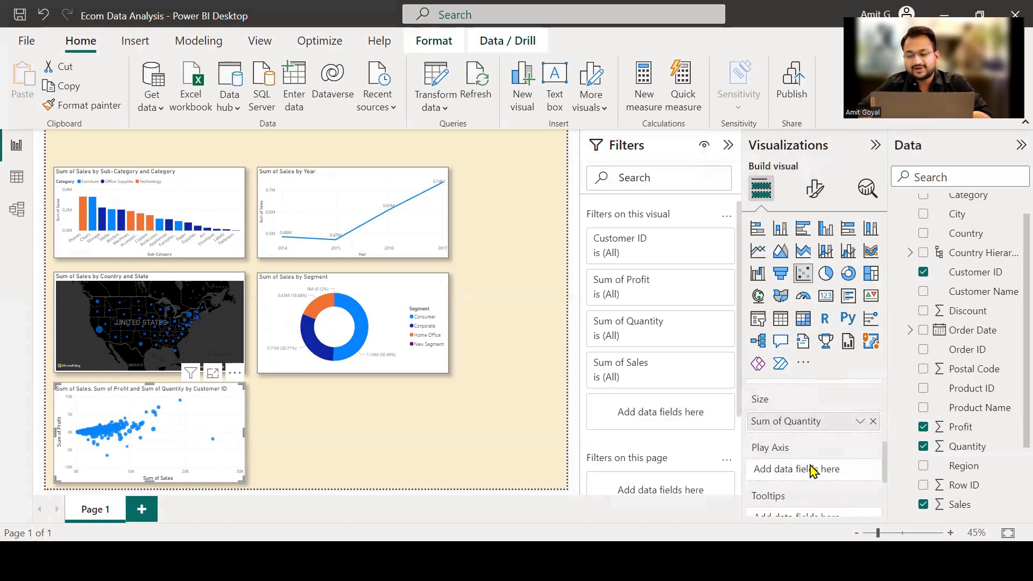
{"action": "scroll", "coordinate": [941, 383], "scroll_direction": "up", "scroll_amount": 1}
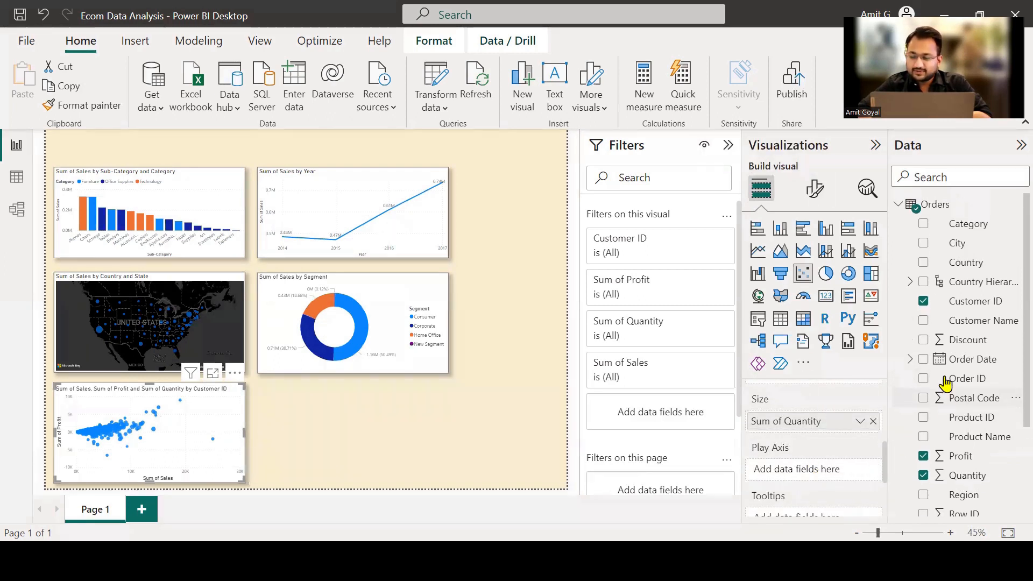
{"action": "scroll", "coordinate": [974, 414], "scroll_direction": "down", "scroll_amount": 1}
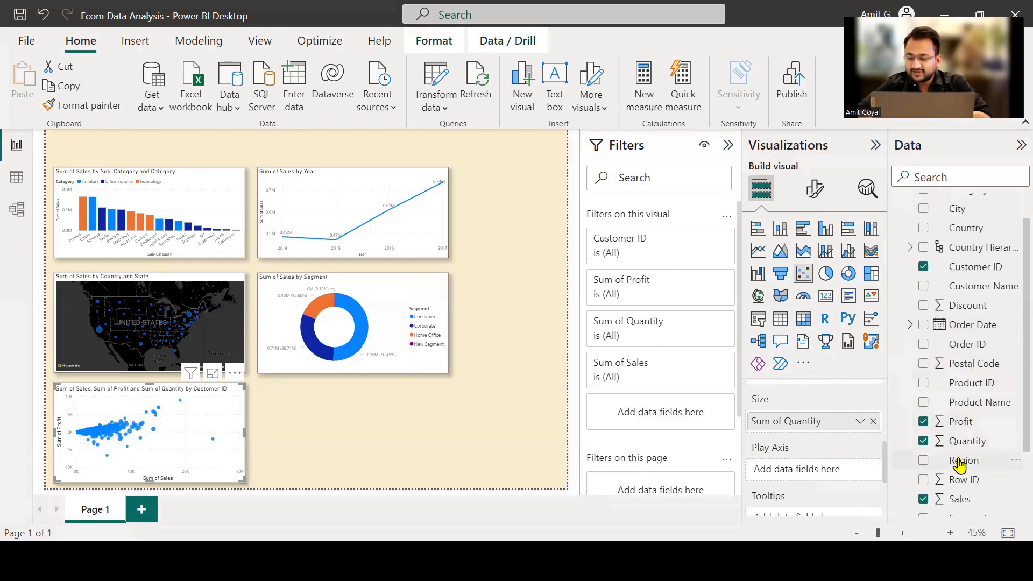
{"action": "left_click_drag", "start_coordinate": [963, 461], "coordinate": [838, 472]}
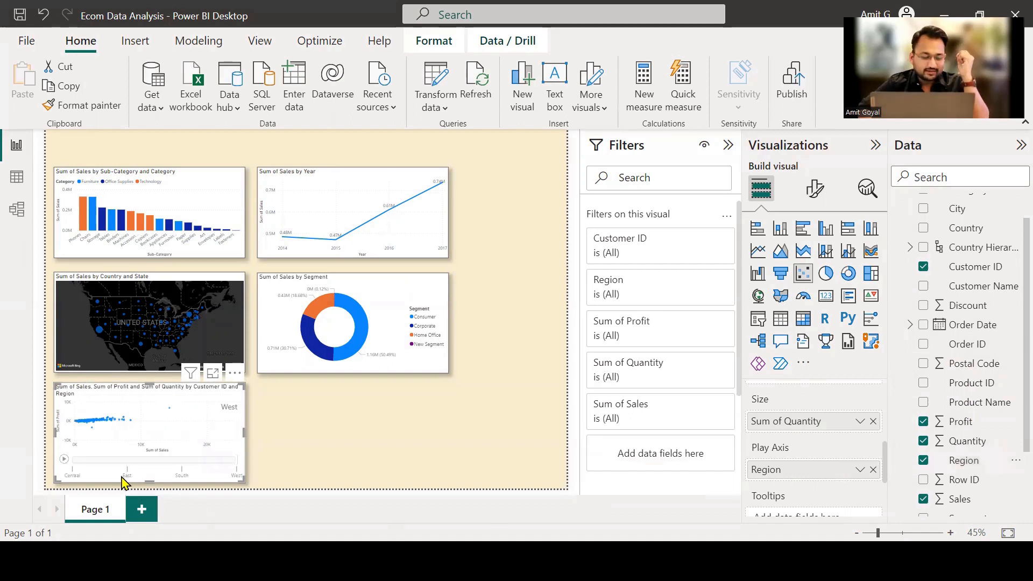
{"action": "left_click", "coordinate": [64, 459]}
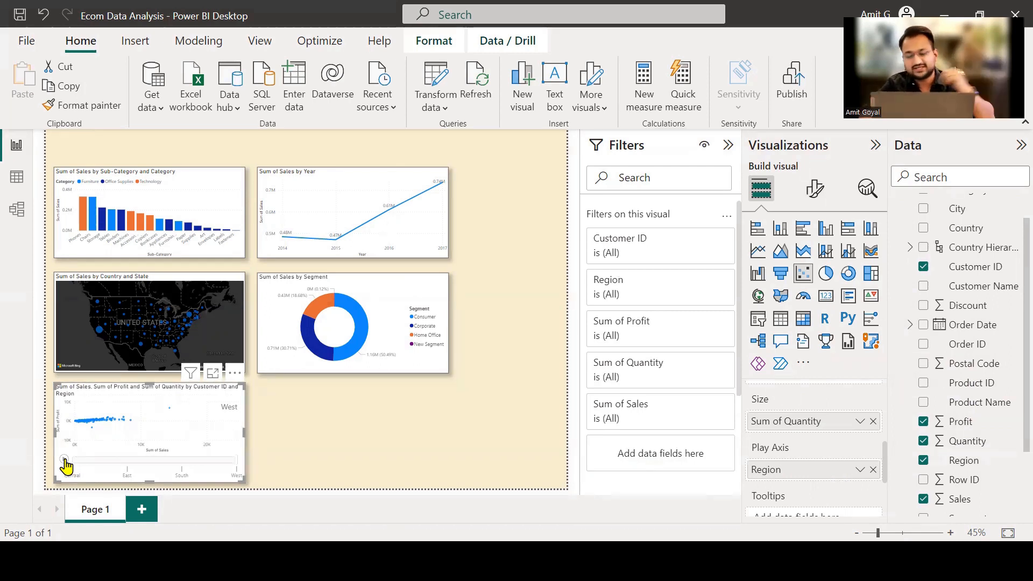
{"action": "left_click", "coordinate": [873, 470]}
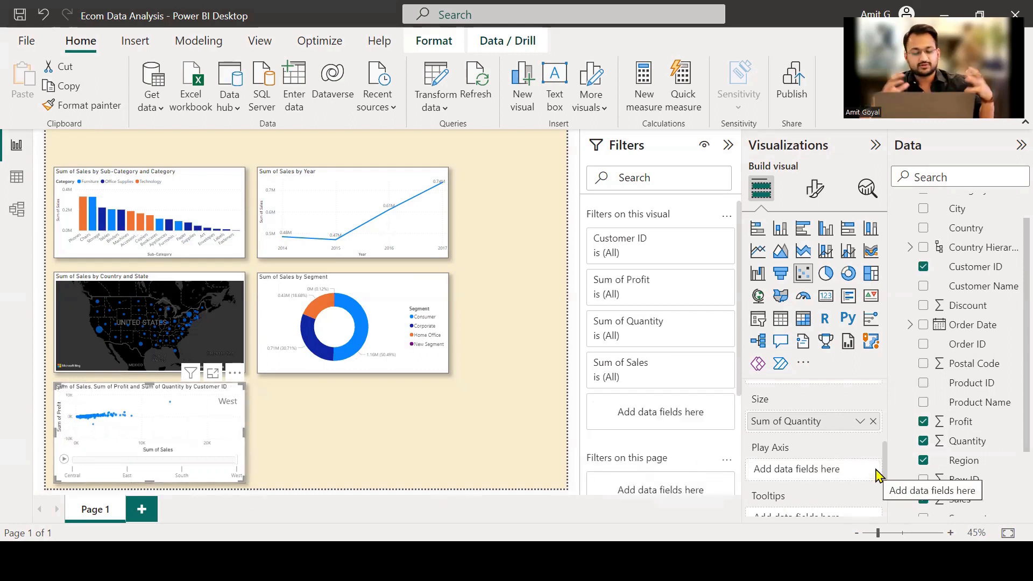
Circle the table visual type in red and insert a blank table beside the scatter chart.
{"action": "left_click", "coordinate": [283, 431]}
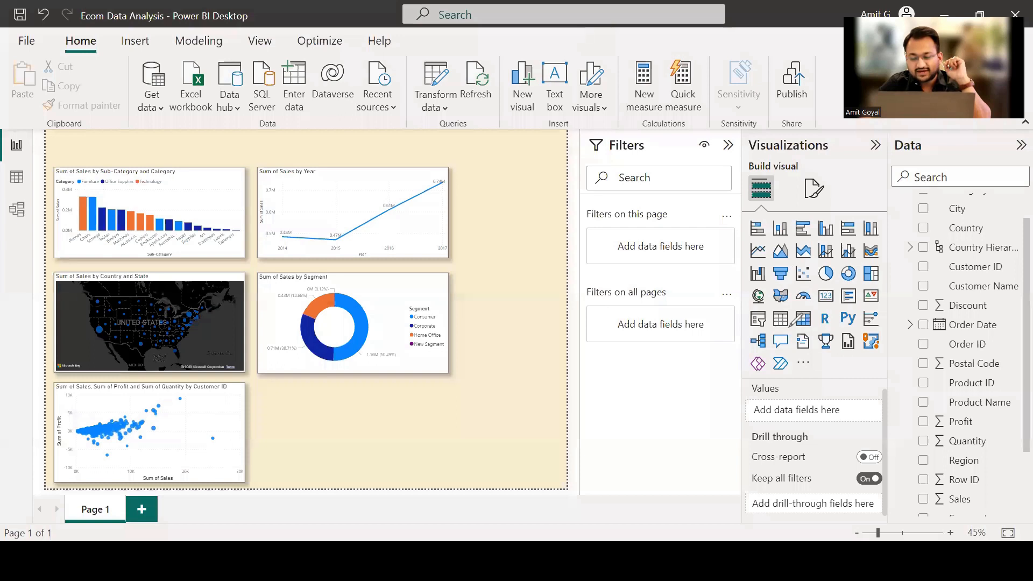
{"action": "left_click_drag", "start_coordinate": [795, 317], "coordinate": [775, 302]}
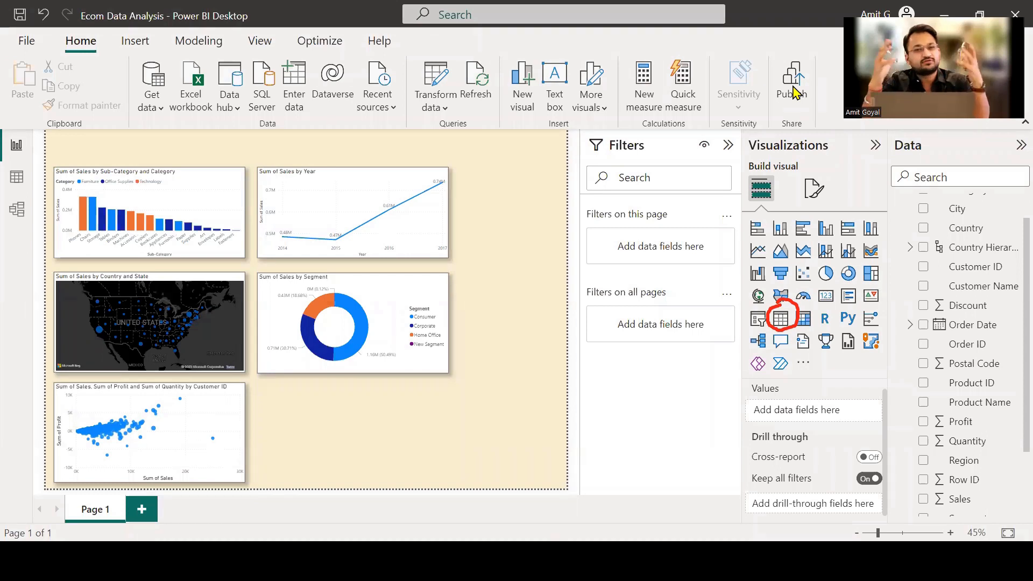
{"action": "left_click", "coordinate": [781, 318]}
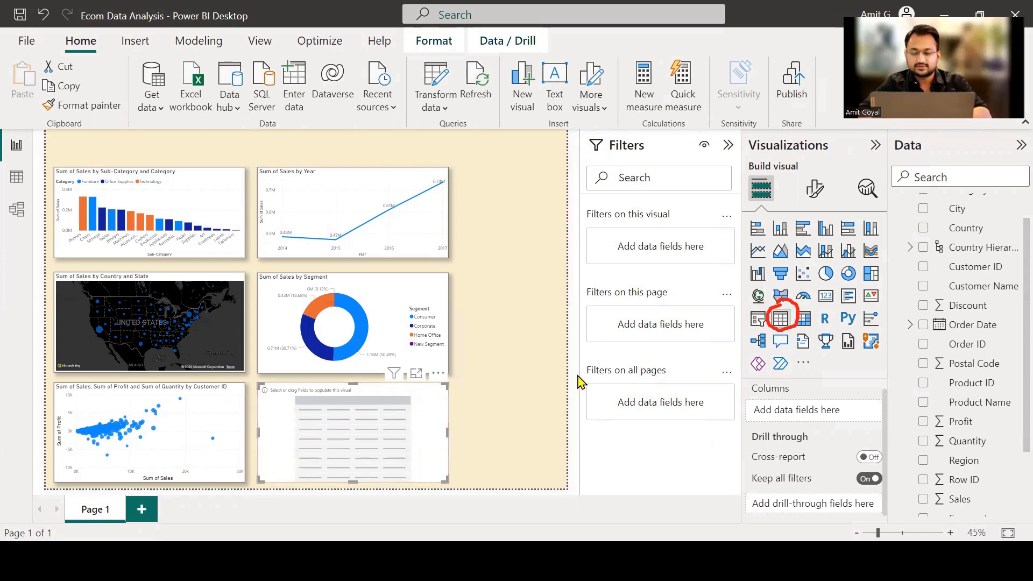
Add Category and Segment as the first two columns of the new table.
{"action": "scroll", "coordinate": [942, 323], "scroll_direction": "up", "scroll_amount": 2}
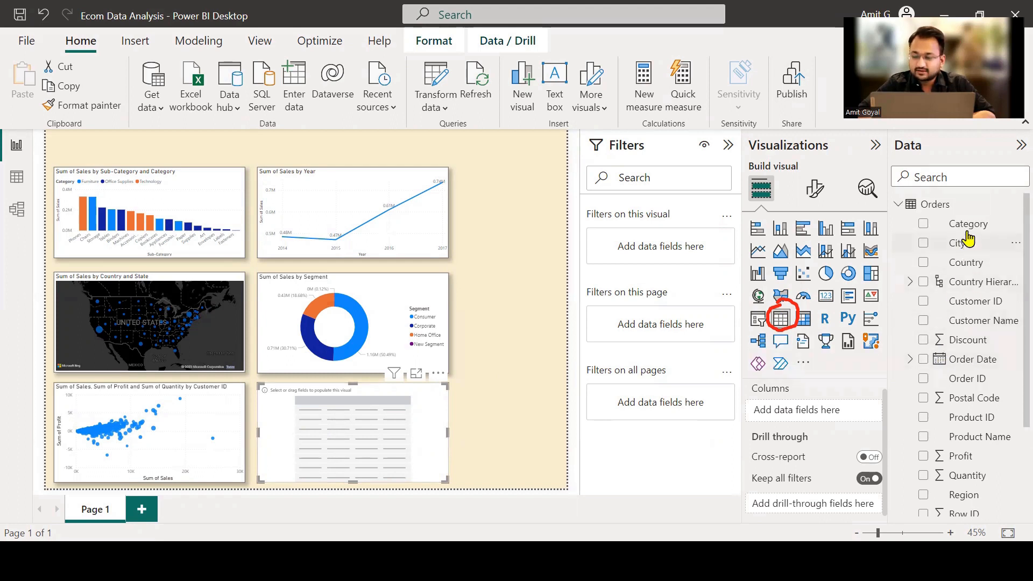
{"action": "left_click_drag", "start_coordinate": [965, 226], "coordinate": [834, 422]}
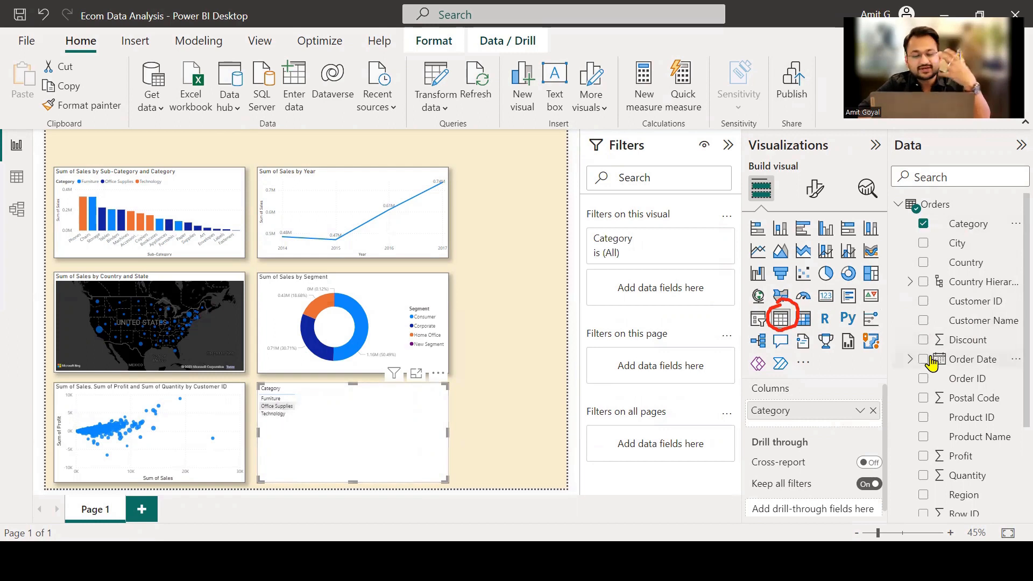
{"action": "scroll", "coordinate": [975, 385], "scroll_direction": "down", "scroll_amount": 1}
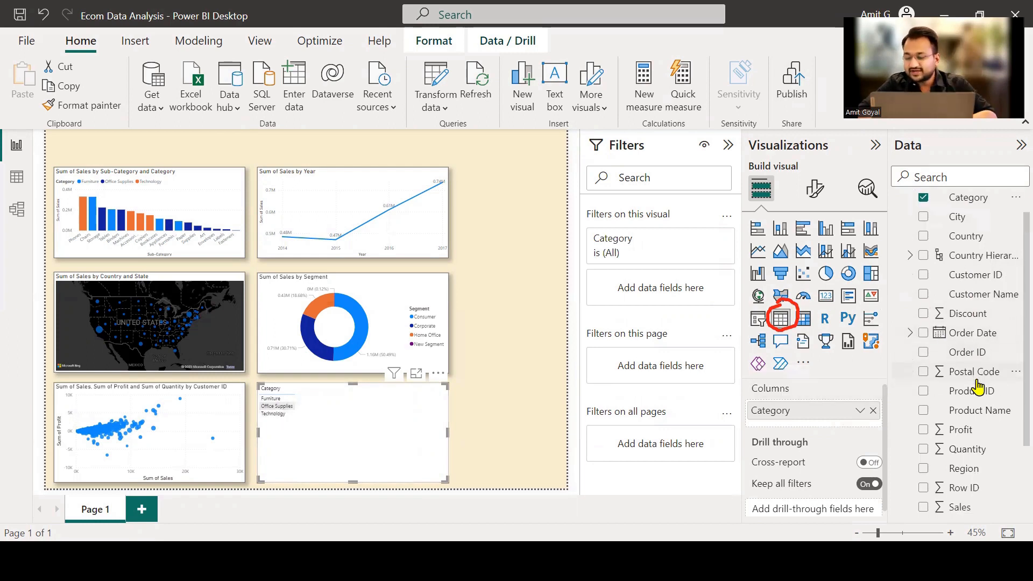
{"action": "scroll", "coordinate": [978, 385], "scroll_direction": "down", "scroll_amount": 2}
{"action": "left_click_drag", "start_coordinate": [977, 473], "coordinate": [855, 422]}
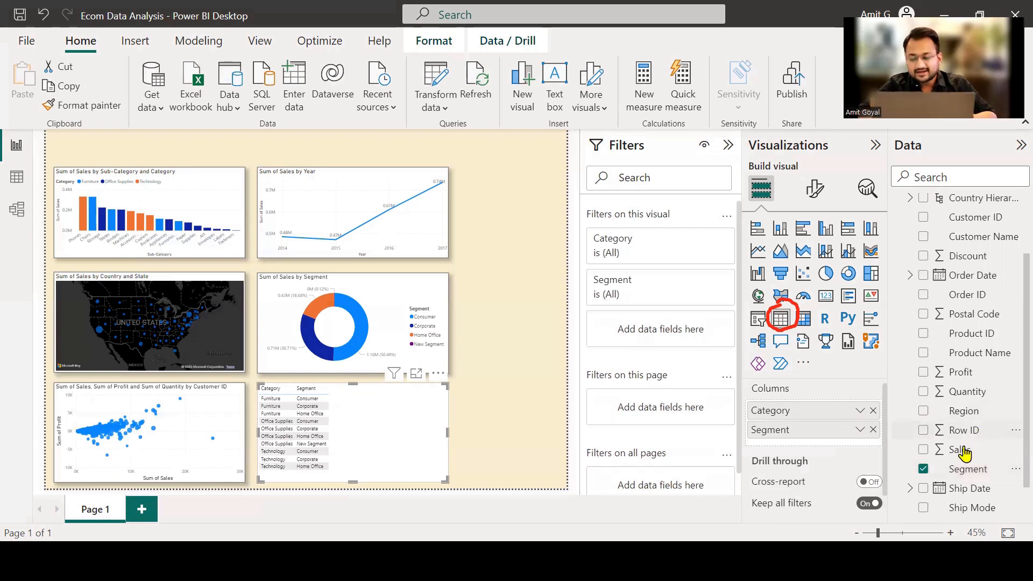
Add Sales, Profit and Quantity as value columns after Segment in the table.
{"action": "left_click_drag", "start_coordinate": [960, 451], "coordinate": [847, 444]}
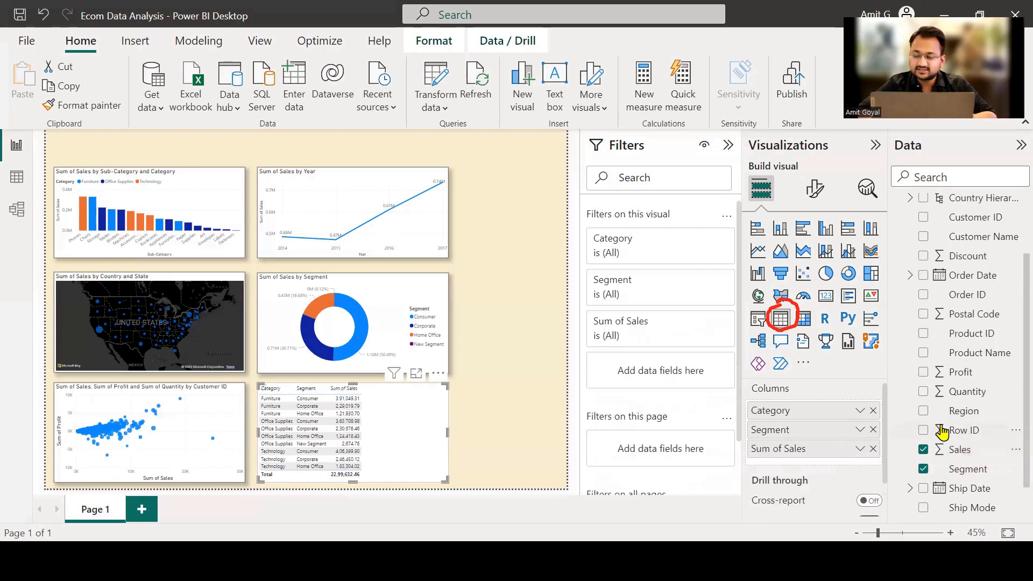
{"action": "left_click_drag", "start_coordinate": [963, 376], "coordinate": [862, 465]}
{"action": "left_click_drag", "start_coordinate": [862, 466], "coordinate": [860, 466]}
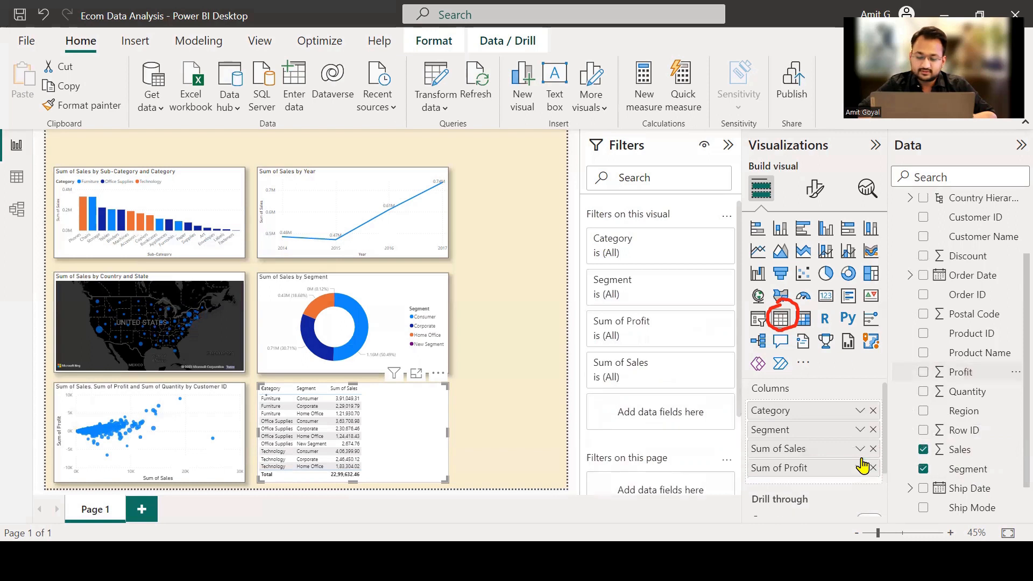
{"action": "left_click_drag", "start_coordinate": [979, 403], "coordinate": [837, 481]}
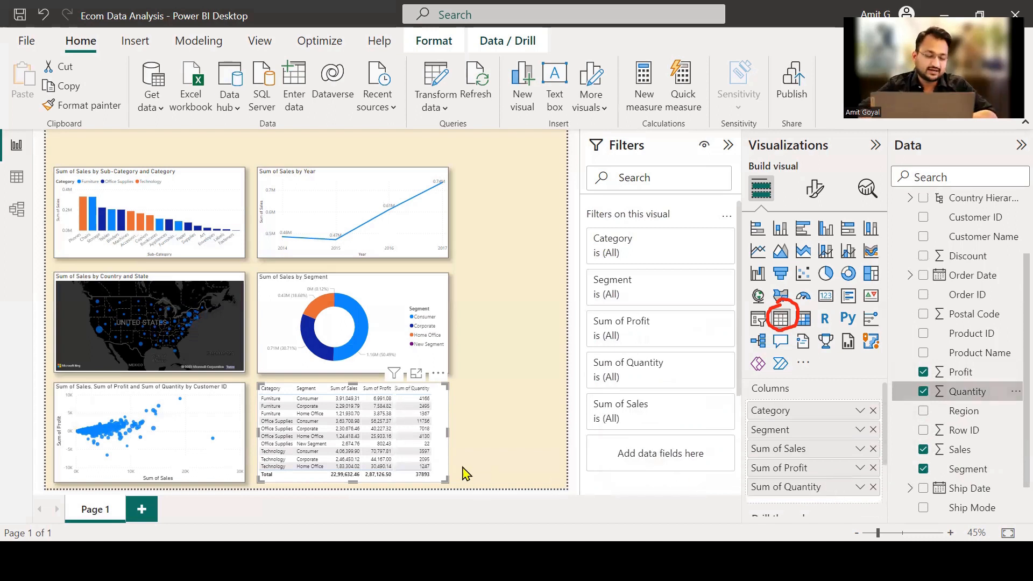
In focus mode, sort the table by Sales, by Profit, and finally by Quantity ascending, and return to the report page.
{"action": "left_click", "coordinate": [417, 374]}
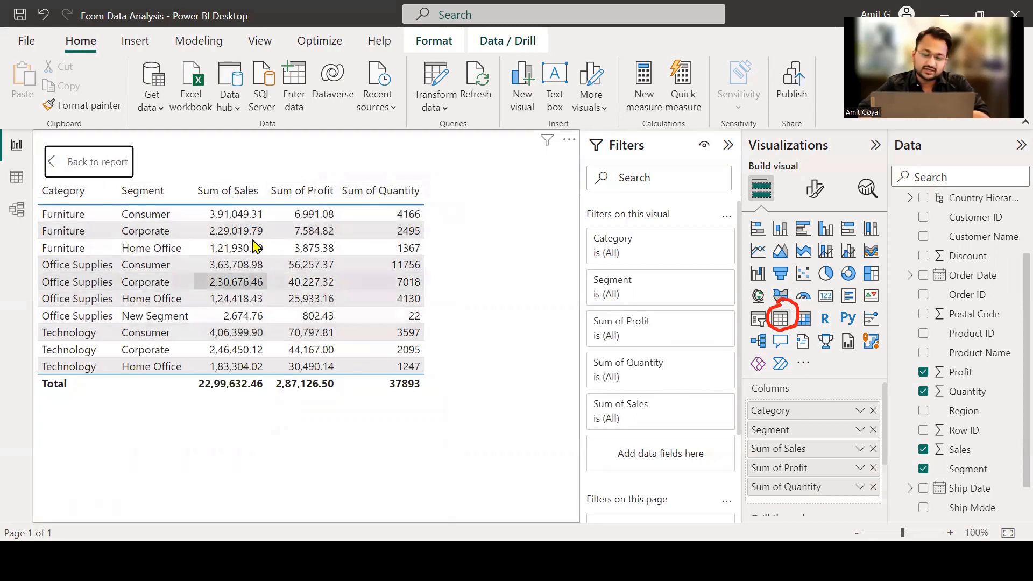
{"action": "left_click", "coordinate": [227, 194]}
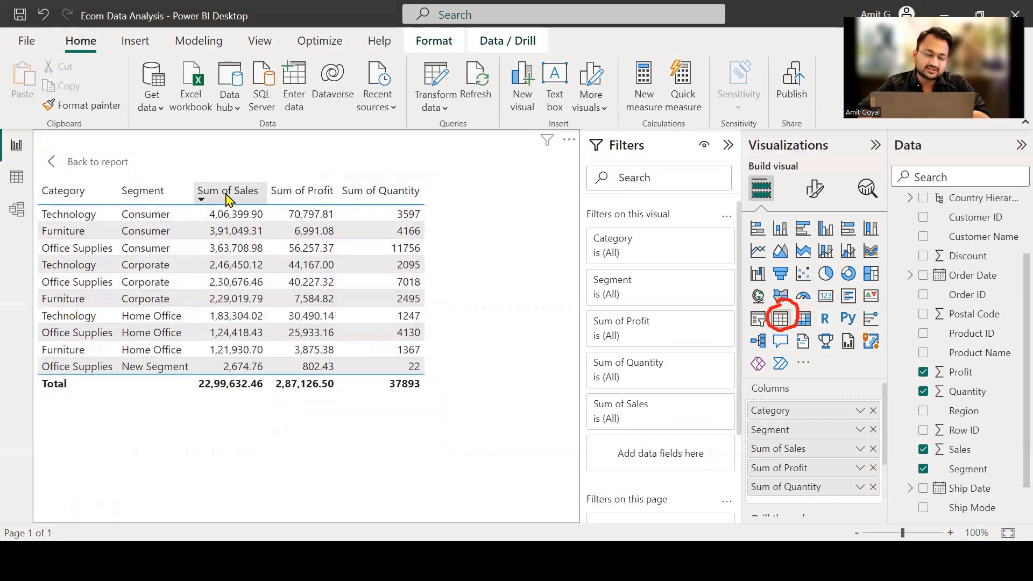
{"action": "left_click", "coordinate": [289, 195]}
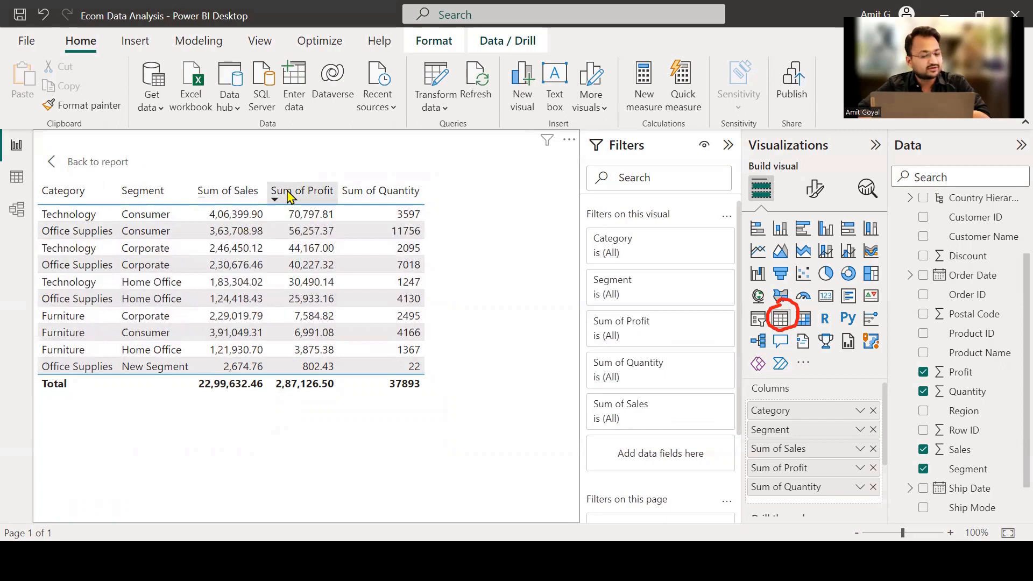
{"action": "left_click", "coordinate": [375, 195]}
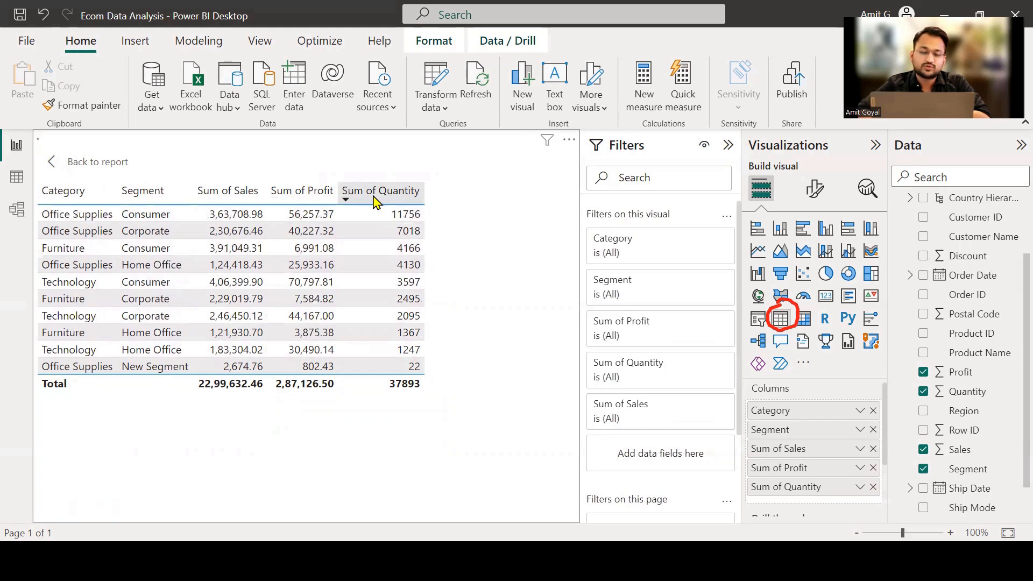
{"action": "left_click", "coordinate": [375, 194]}
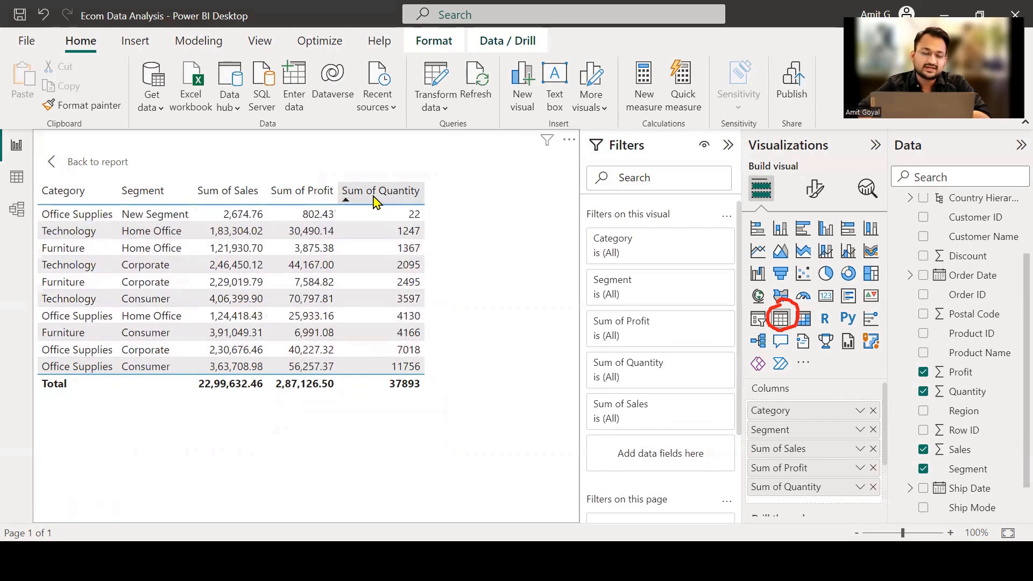
{"action": "left_click", "coordinate": [55, 175]}
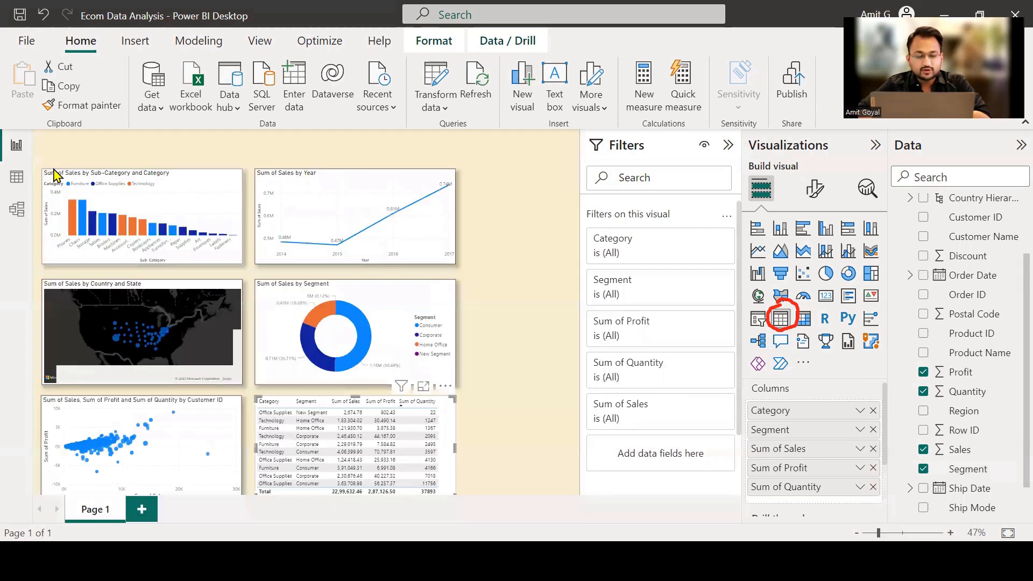
Turn the table's totals row off and back on in its visual formatting settings.
{"action": "left_click", "coordinate": [814, 192]}
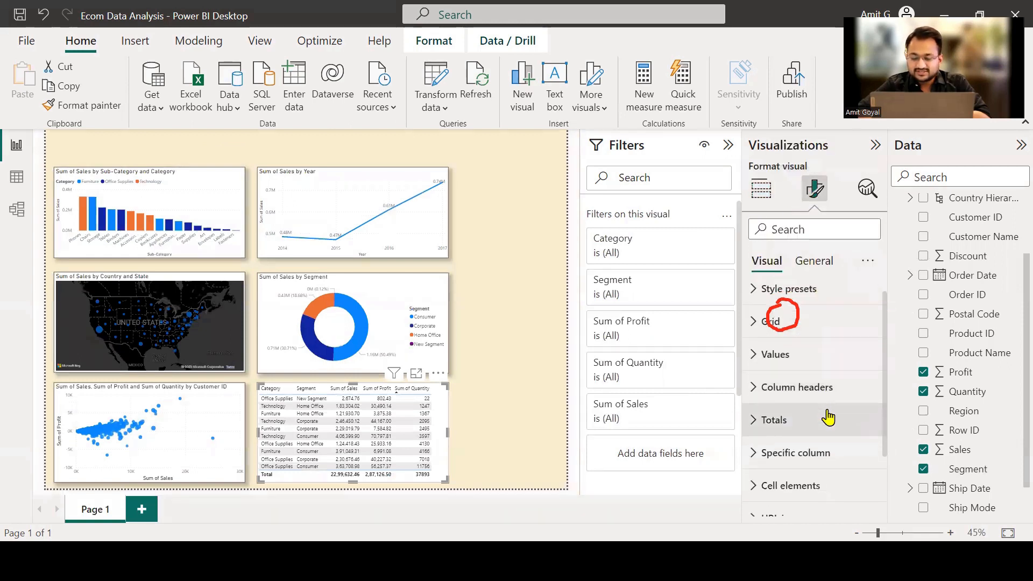
{"action": "scroll", "coordinate": [826, 418], "scroll_direction": "down", "scroll_amount": 1}
{"action": "left_click", "coordinate": [760, 397]}
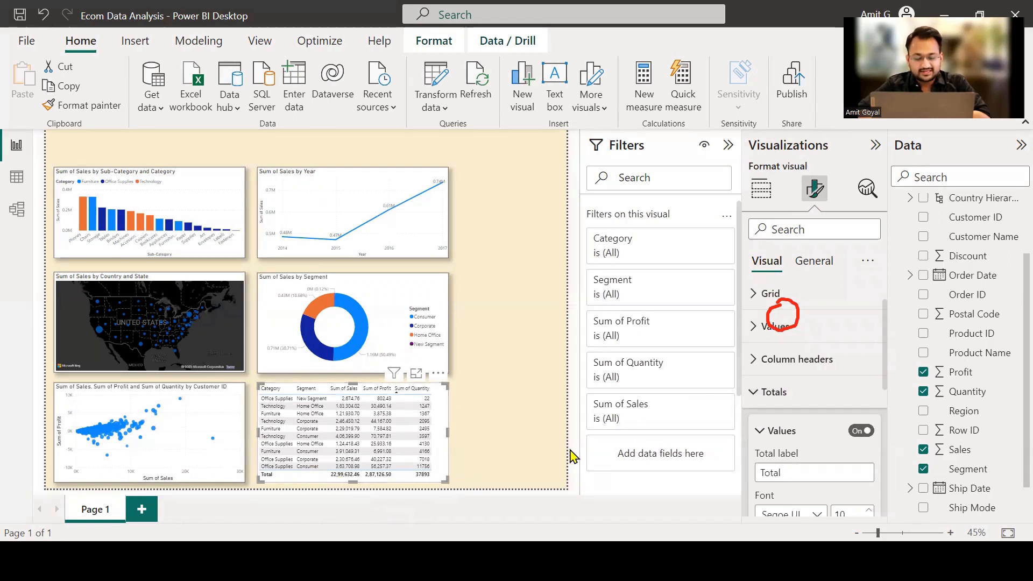
{"action": "left_click", "coordinate": [860, 433]}
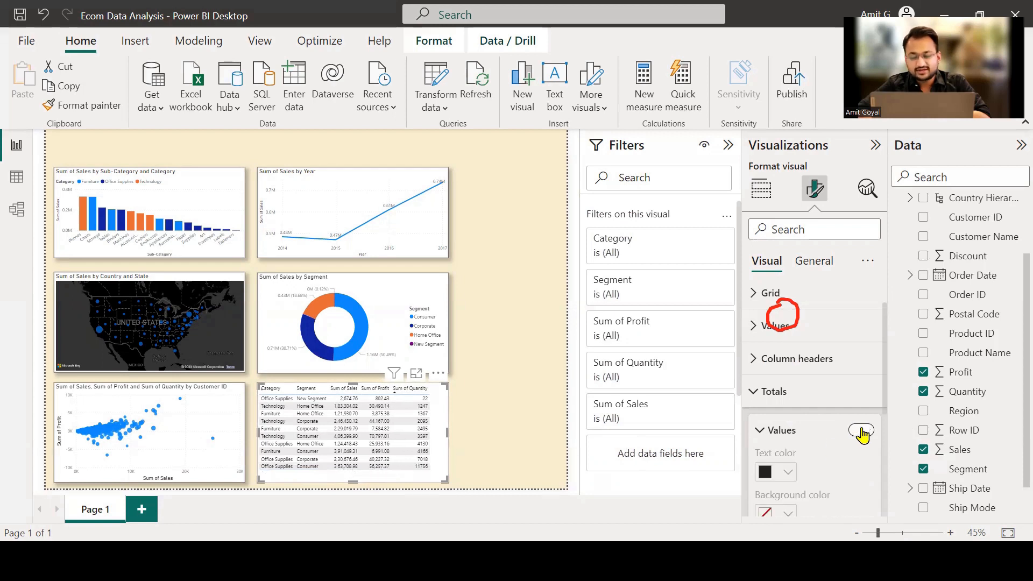
{"action": "left_click", "coordinate": [861, 433]}
In focus mode, set the table's specific-column formatting to target Sum of Sales and apply to header and total as well as values.
{"action": "scroll", "coordinate": [818, 452], "scroll_direction": "down", "scroll_amount": 5}
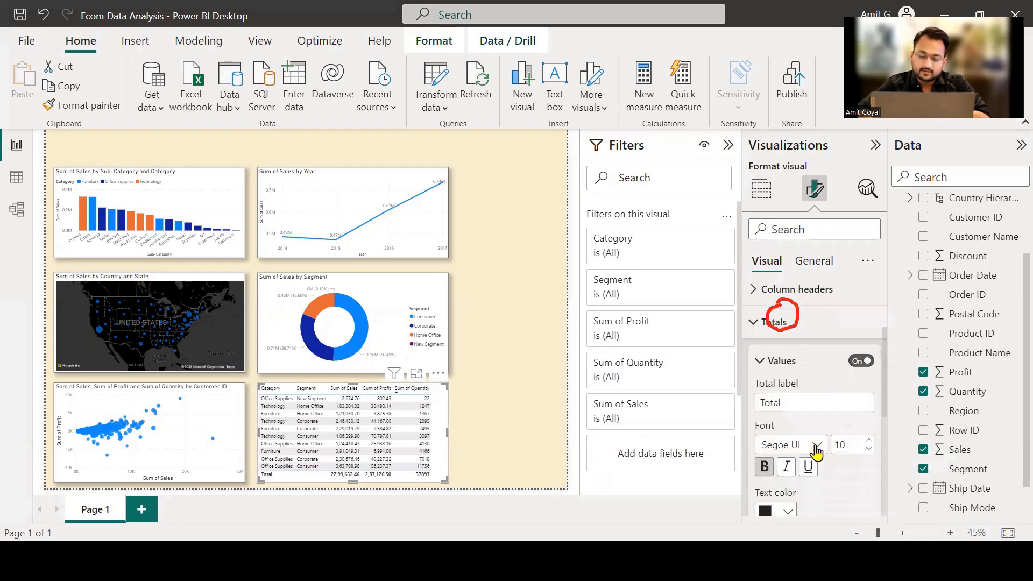
{"action": "scroll", "coordinate": [815, 452], "scroll_direction": "down", "scroll_amount": 3}
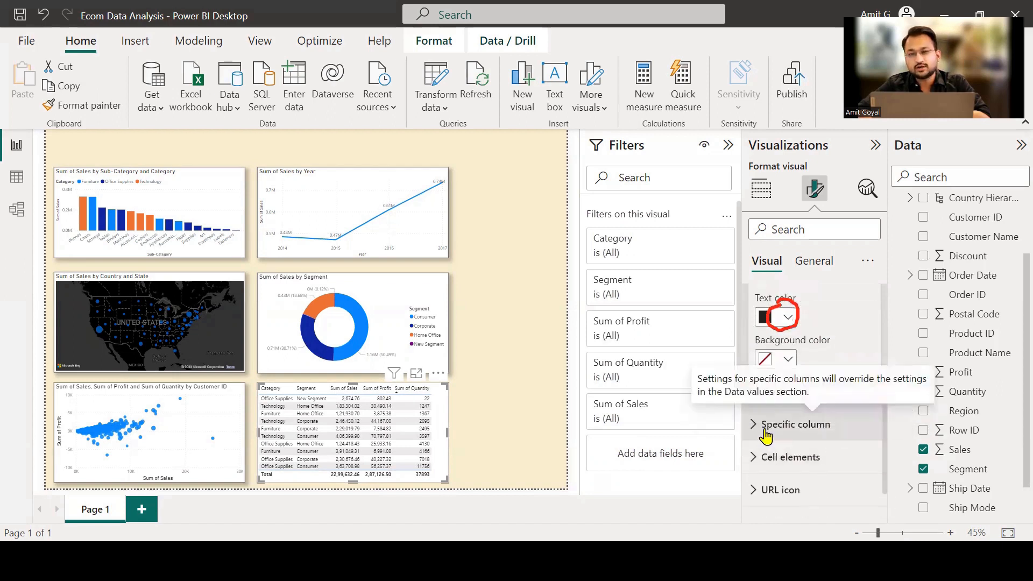
{"action": "left_click", "coordinate": [416, 373]}
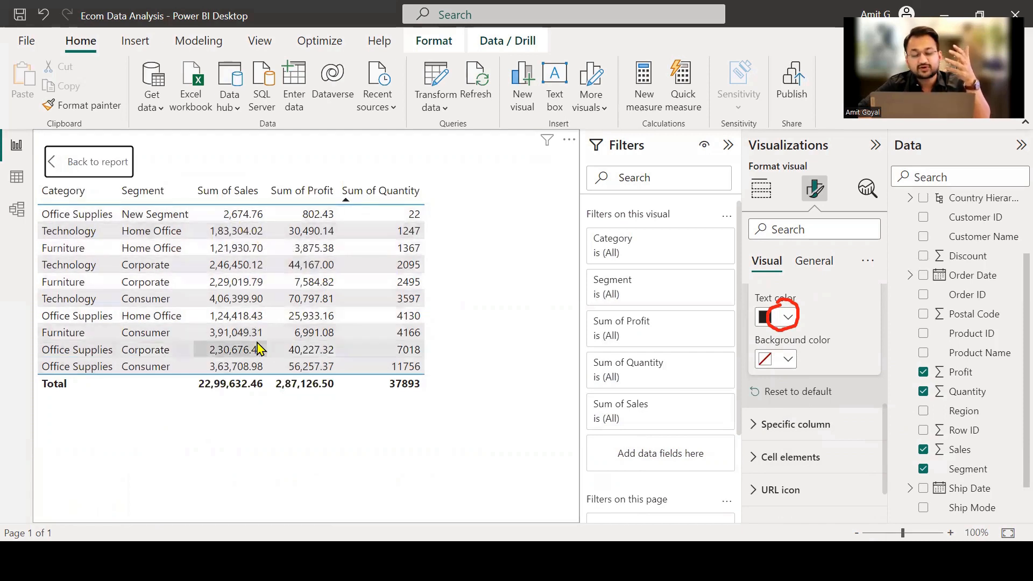
{"action": "left_click", "coordinate": [762, 425]}
{"action": "scroll", "coordinate": [830, 427], "scroll_direction": "down", "scroll_amount": 2}
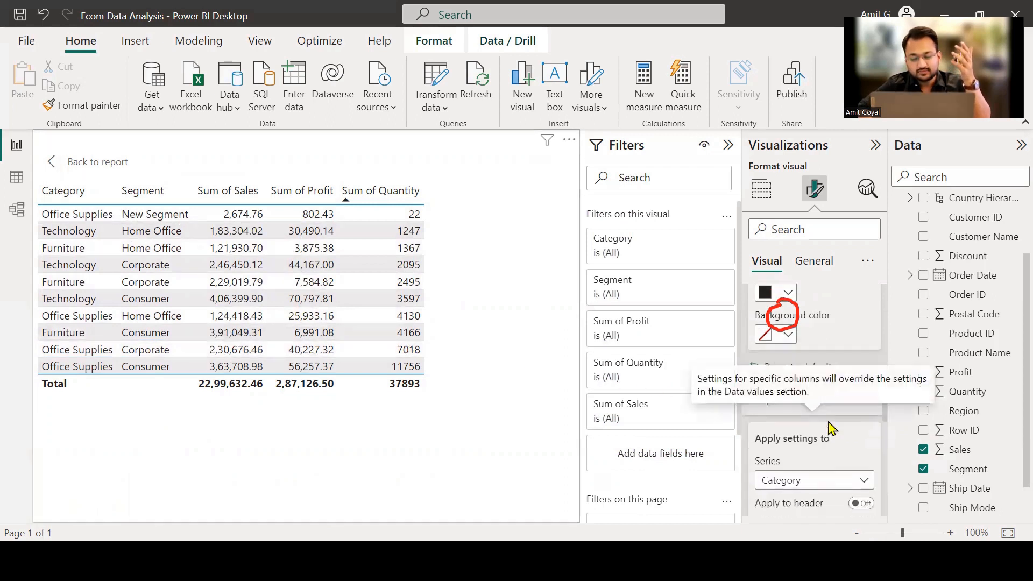
{"action": "scroll", "coordinate": [830, 427], "scroll_direction": "down", "scroll_amount": 1}
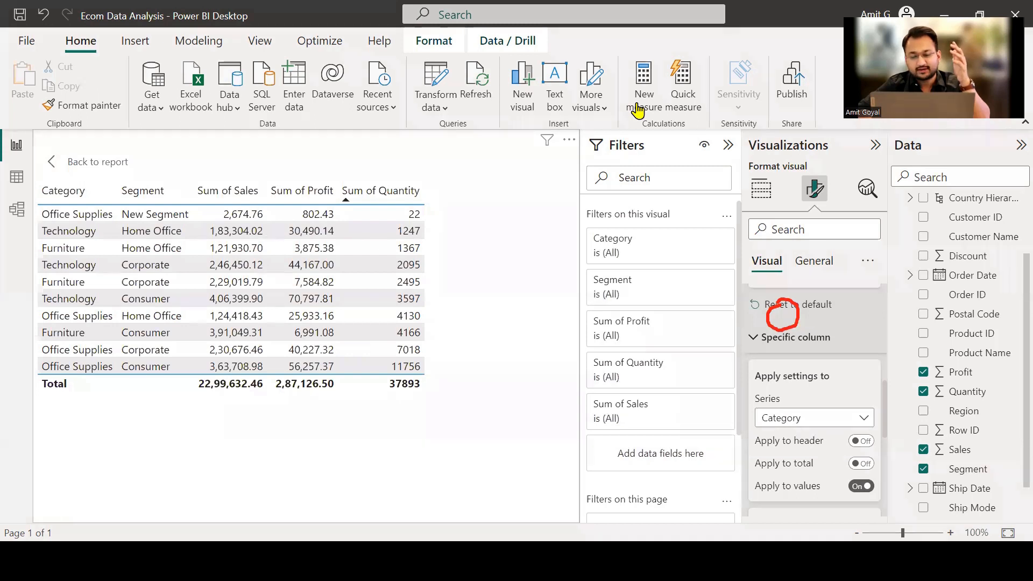
{"action": "left_click", "coordinate": [856, 424]}
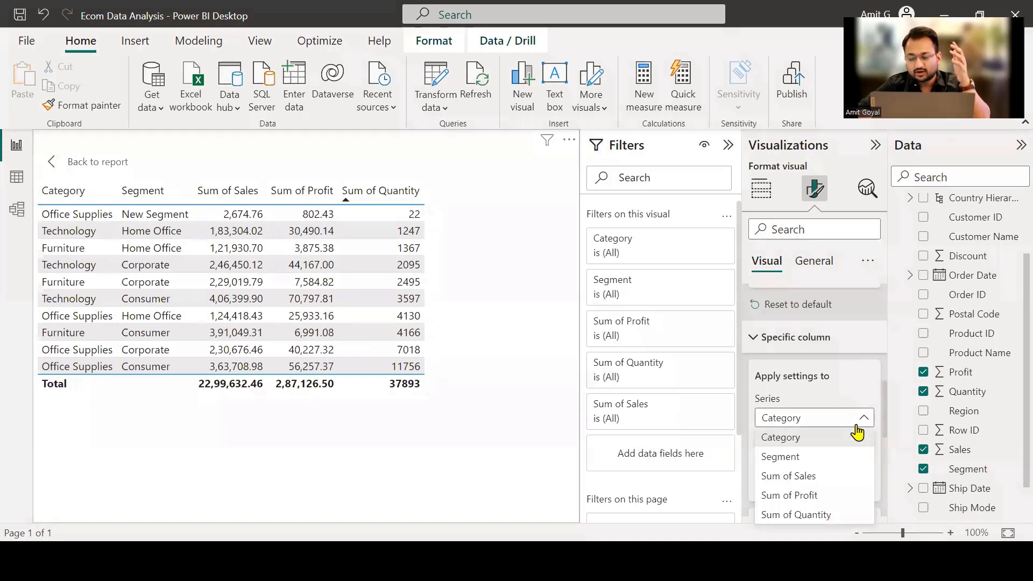
{"action": "left_click", "coordinate": [818, 477]}
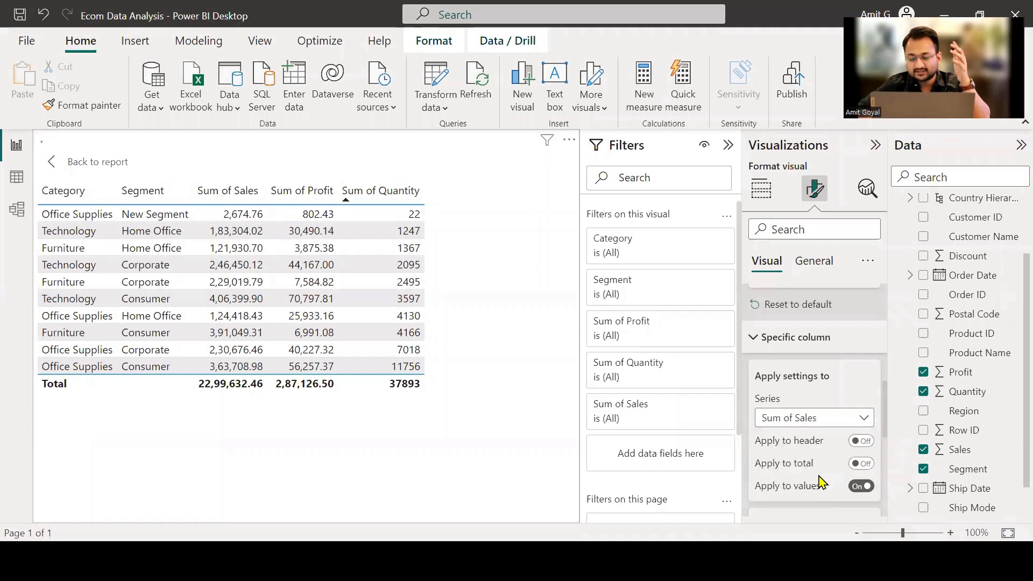
{"action": "left_click", "coordinate": [863, 442]}
{"action": "left_click", "coordinate": [862, 463]}
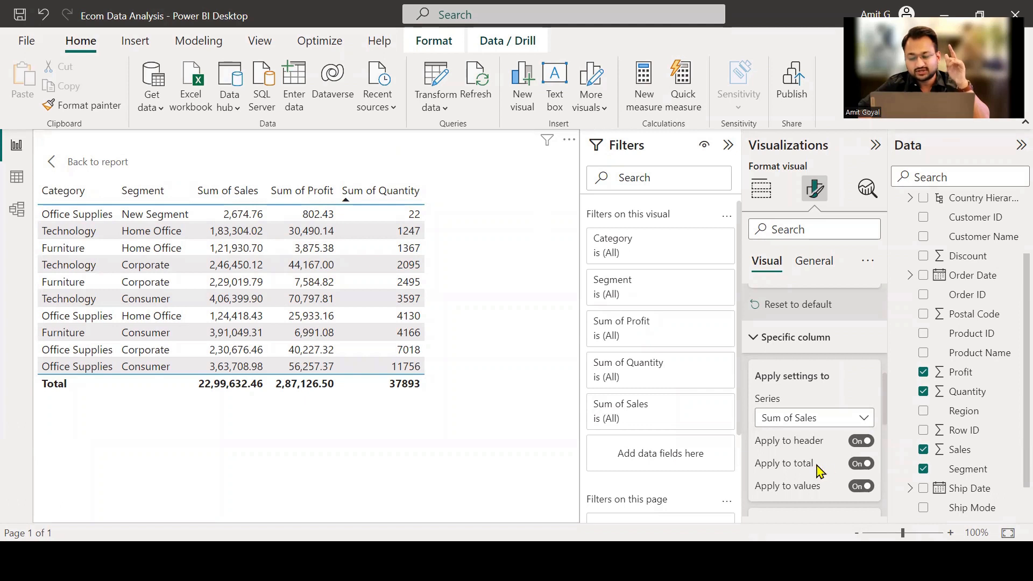
Show the Sum of Sales column in Thousands with 1 decimal place and center its alignment.
{"action": "scroll", "coordinate": [815, 472], "scroll_direction": "down", "scroll_amount": 2}
{"action": "scroll", "coordinate": [818, 471], "scroll_direction": "down", "scroll_amount": 5}
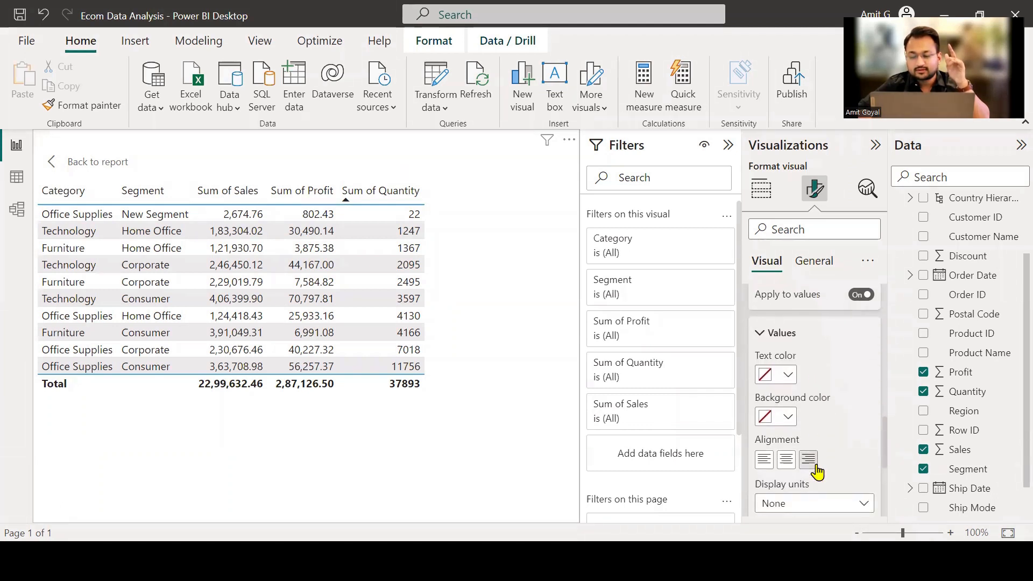
{"action": "left_click", "coordinate": [818, 472]}
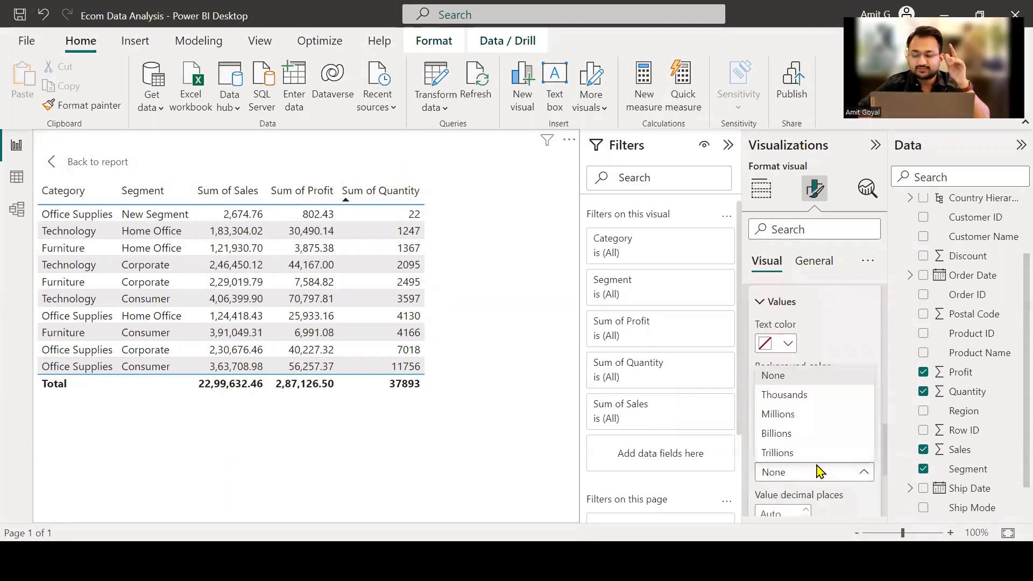
{"action": "left_click", "coordinate": [784, 400]}
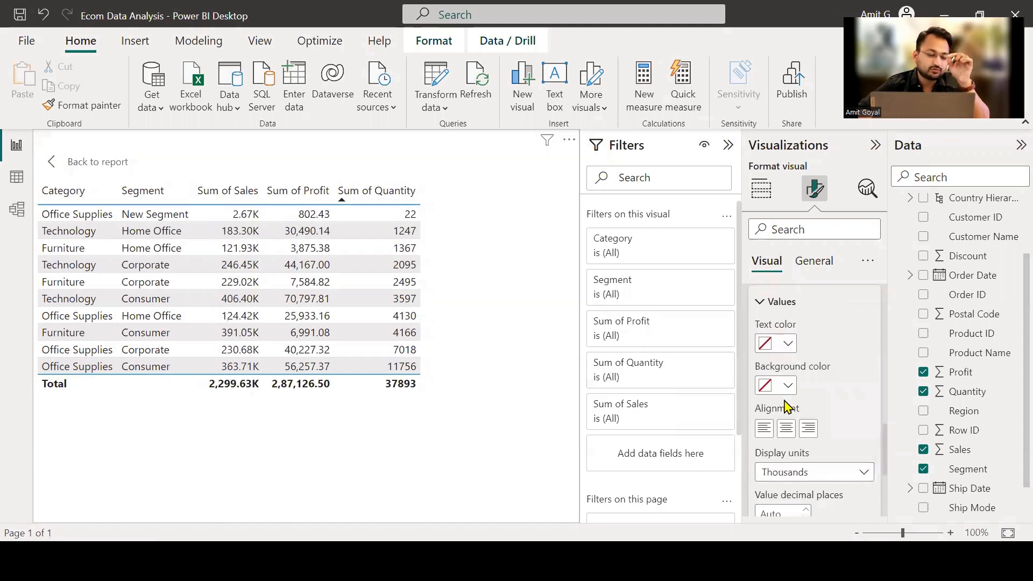
{"action": "scroll", "coordinate": [853, 449], "scroll_direction": "down", "scroll_amount": 2}
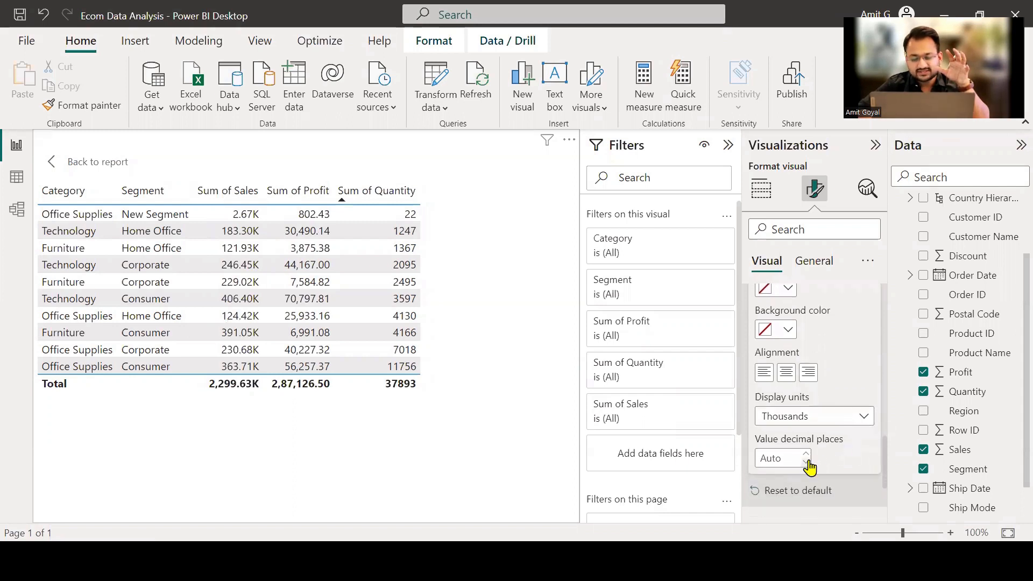
{"action": "left_click", "coordinate": [806, 463]}
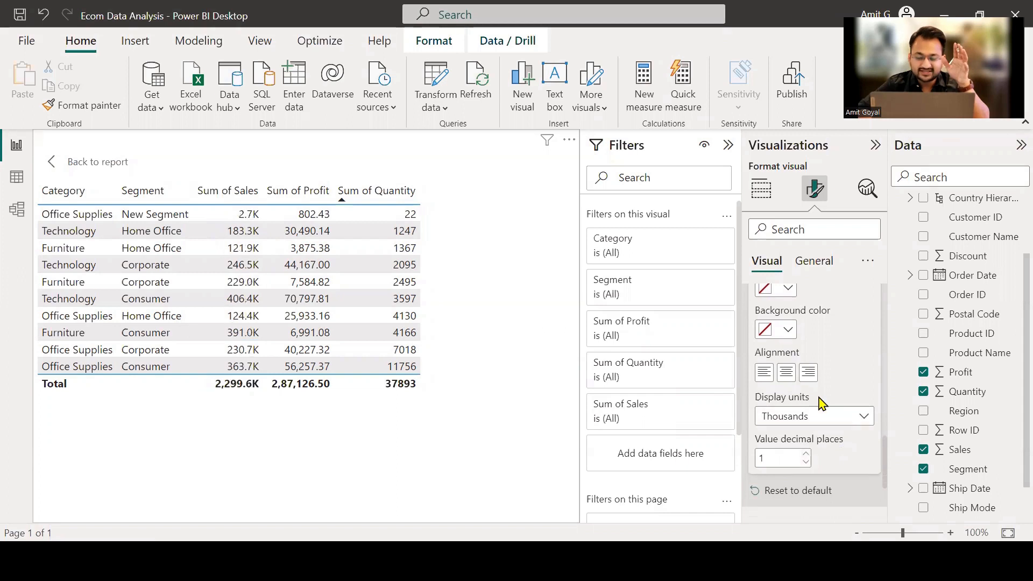
{"action": "left_click", "coordinate": [786, 377]}
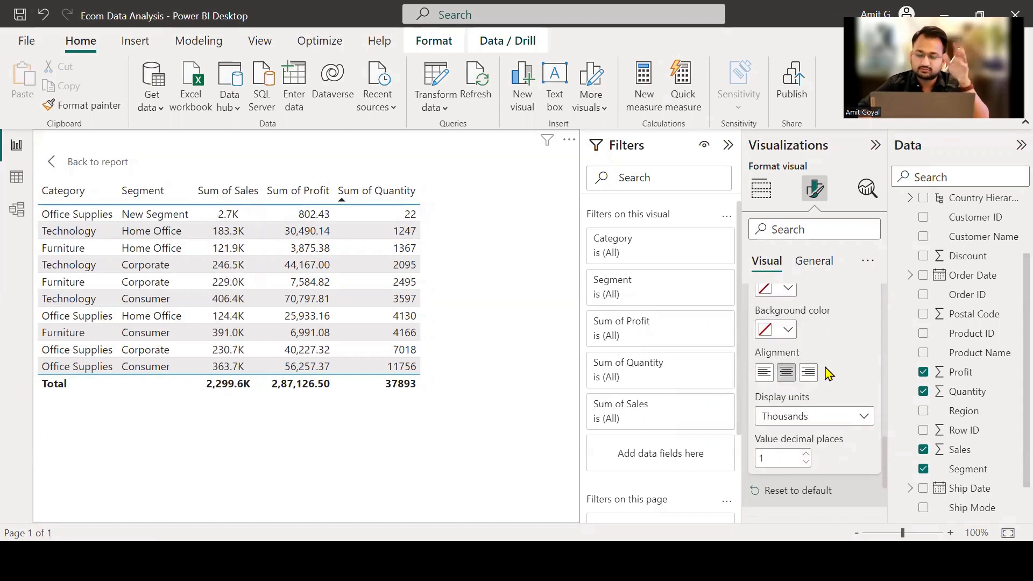
Format the Sum of Profit column, including header and total, with center alignment and display units in Thousands.
{"action": "scroll", "coordinate": [828, 374], "scroll_direction": "up", "scroll_amount": 5}
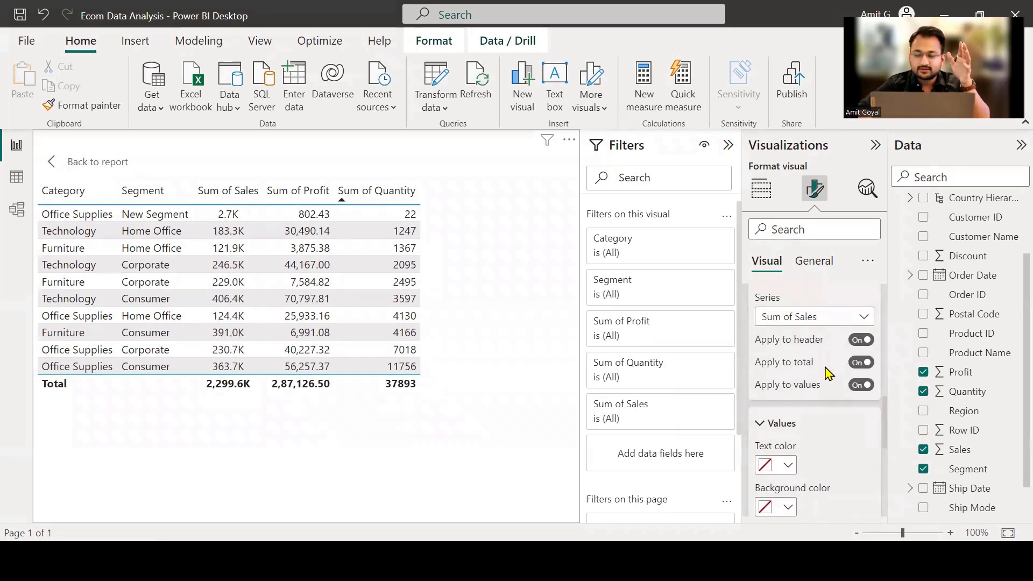
{"action": "left_click", "coordinate": [820, 326]}
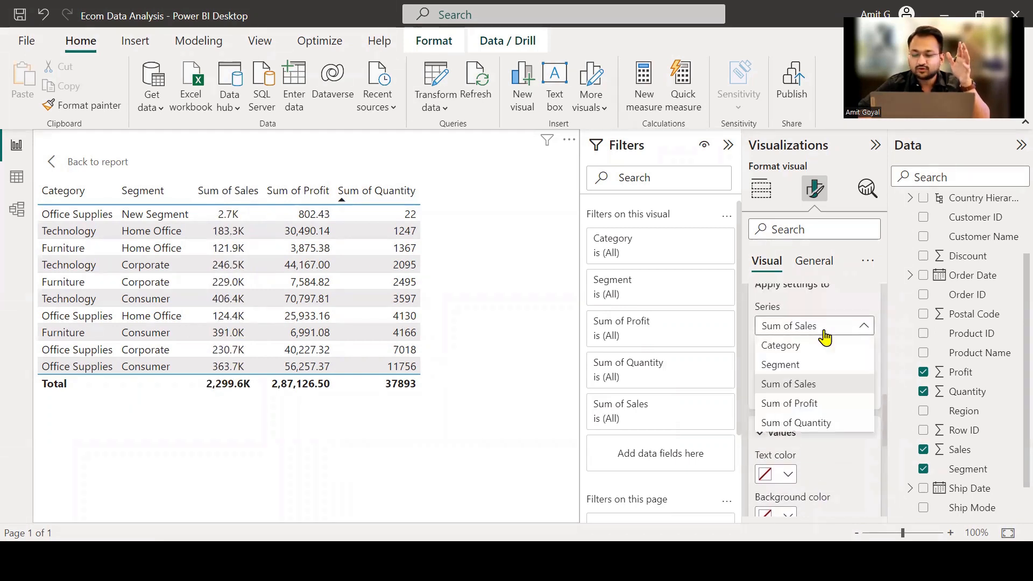
{"action": "left_click", "coordinate": [821, 404]}
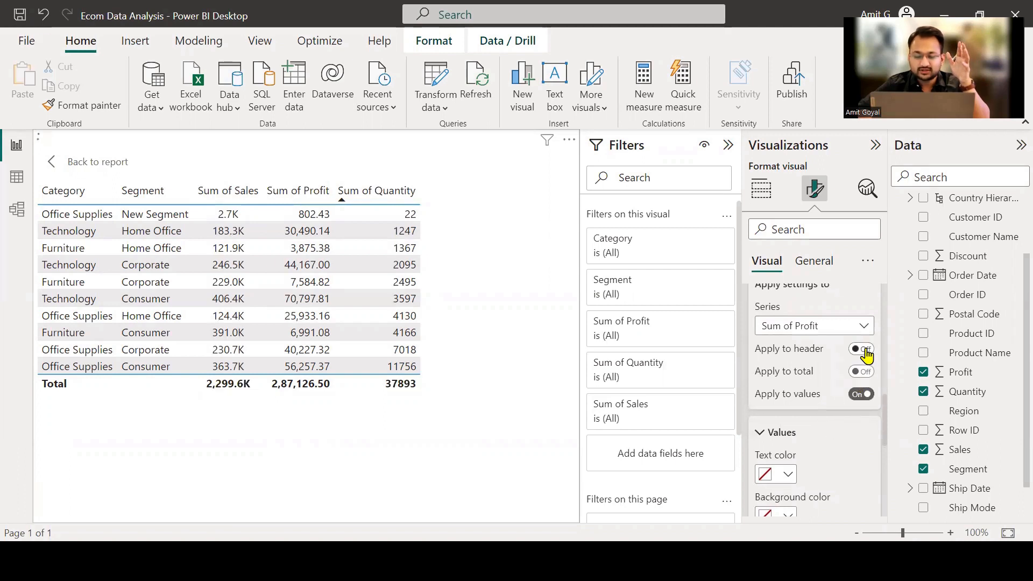
{"action": "scroll", "coordinate": [847, 430], "scroll_direction": "down", "scroll_amount": 3}
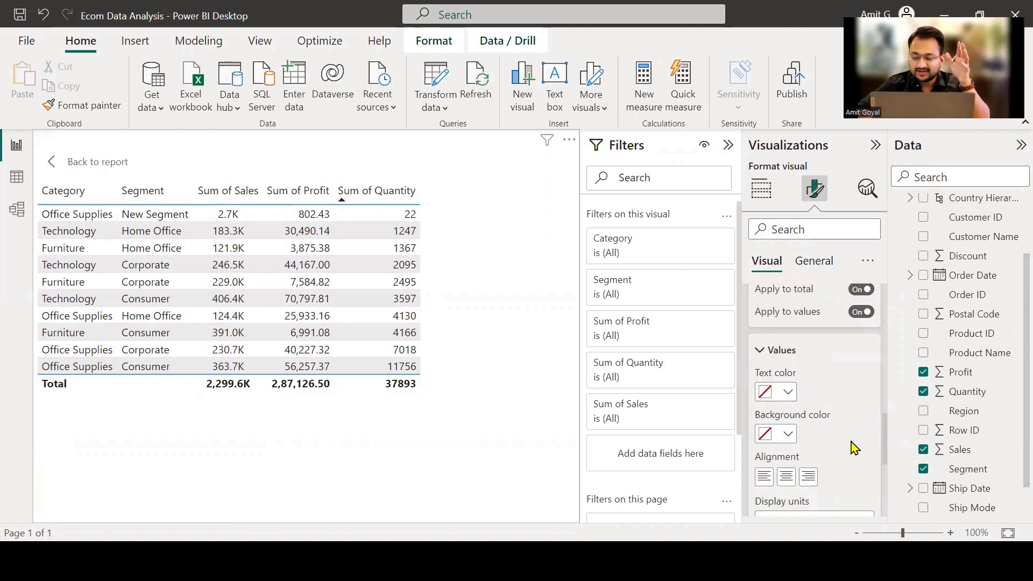
{"action": "left_click", "coordinate": [795, 454]}
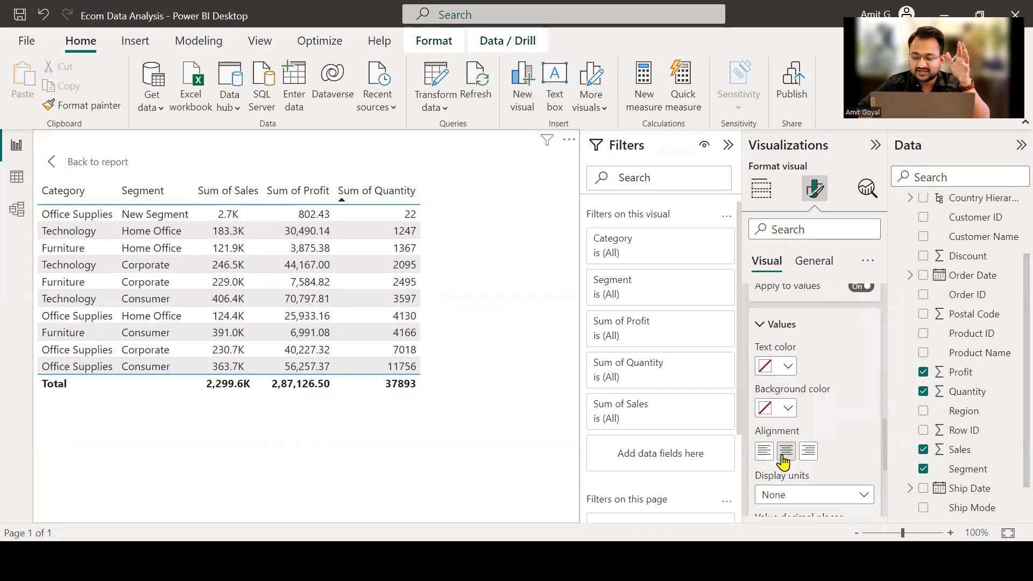
{"action": "left_click", "coordinate": [807, 496]}
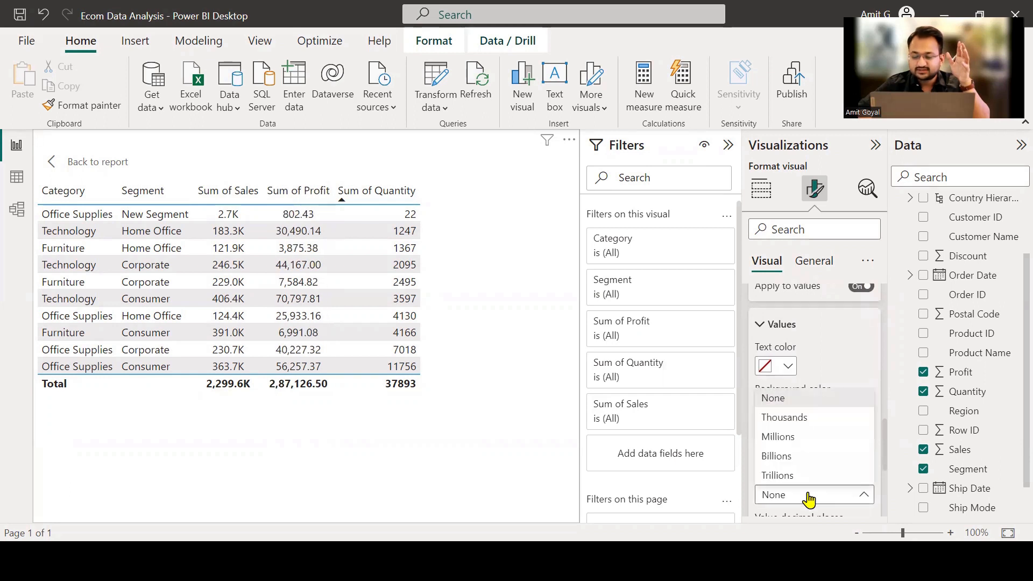
{"action": "left_click", "coordinate": [789, 421]}
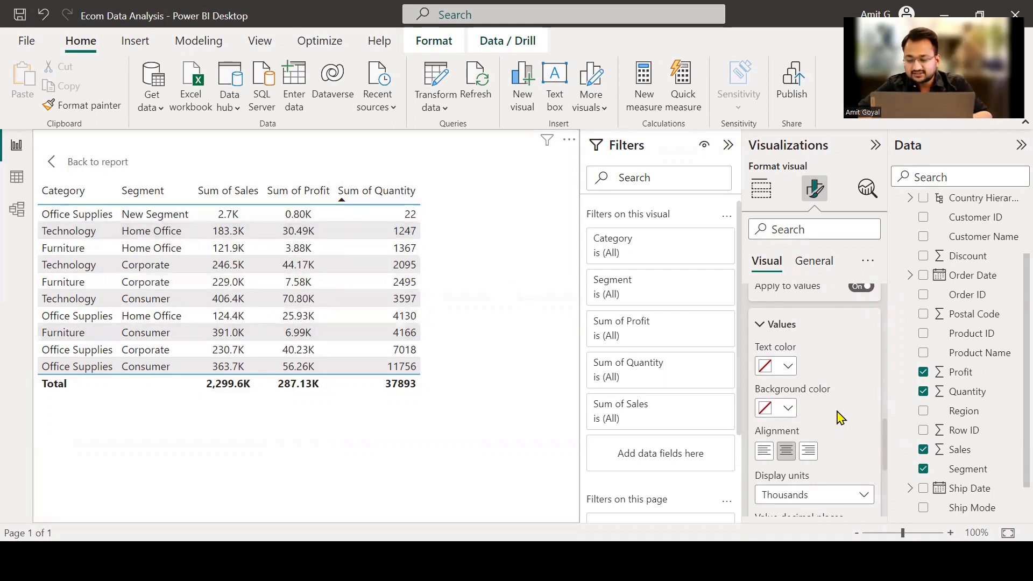
Center-align the Sum of Quantity column including its header and total, and return to the report page.
{"action": "scroll", "coordinate": [840, 416], "scroll_direction": "up", "scroll_amount": 3}
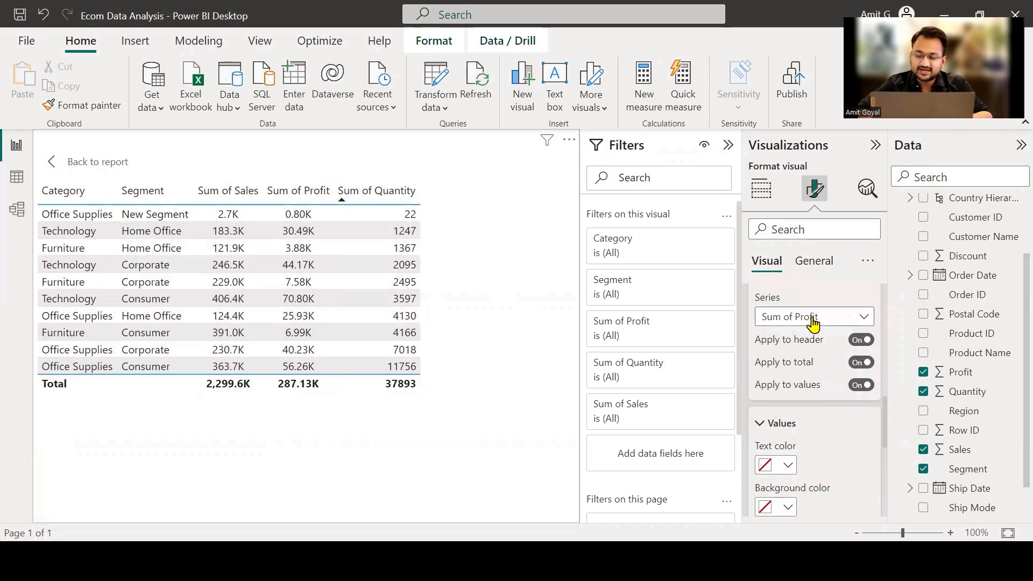
{"action": "left_click", "coordinate": [812, 319]}
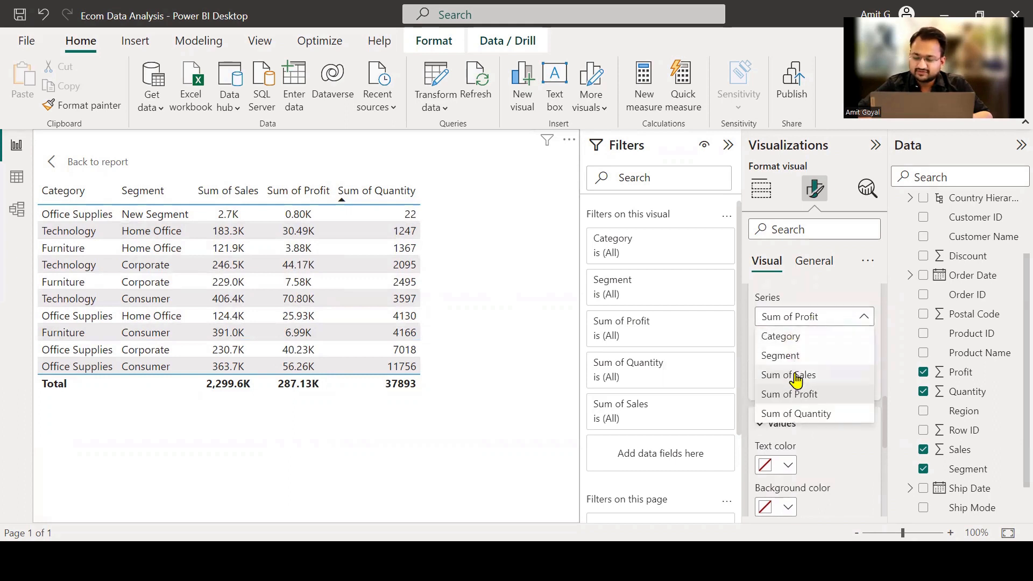
{"action": "left_click", "coordinate": [796, 414]}
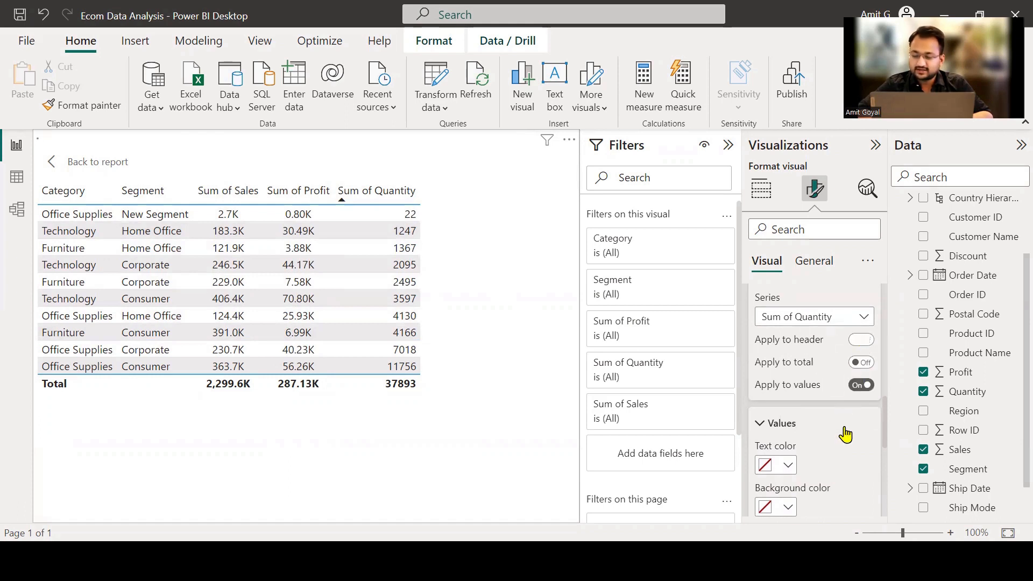
{"action": "scroll", "coordinate": [845, 435], "scroll_direction": "down", "scroll_amount": 4}
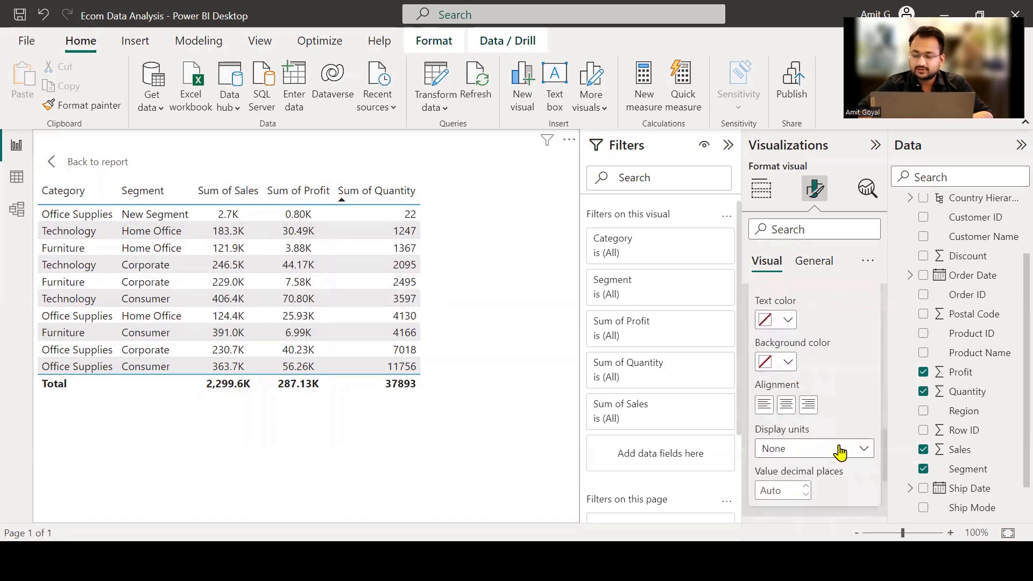
{"action": "left_click", "coordinate": [787, 405]}
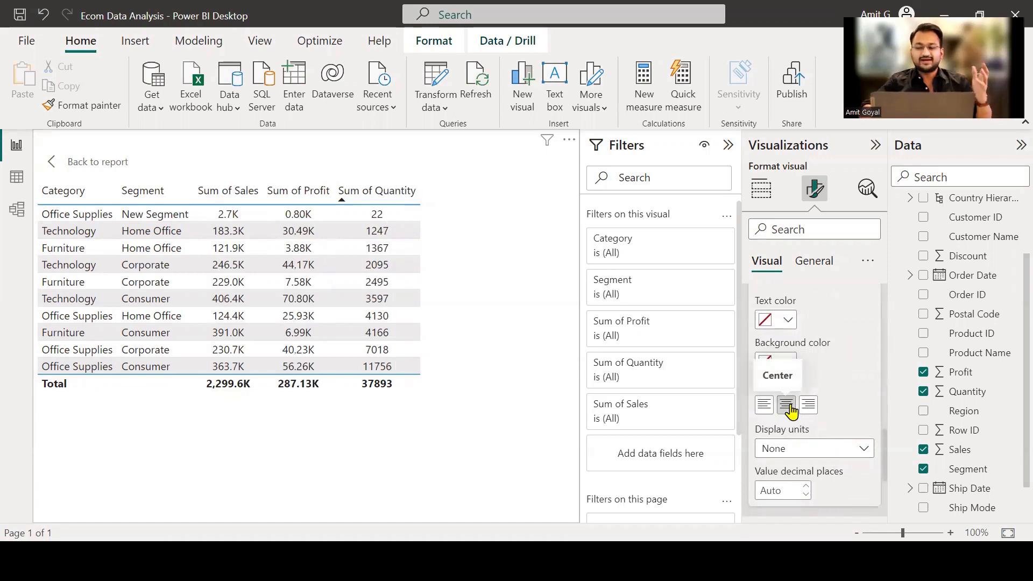
{"action": "left_click", "coordinate": [77, 164]}
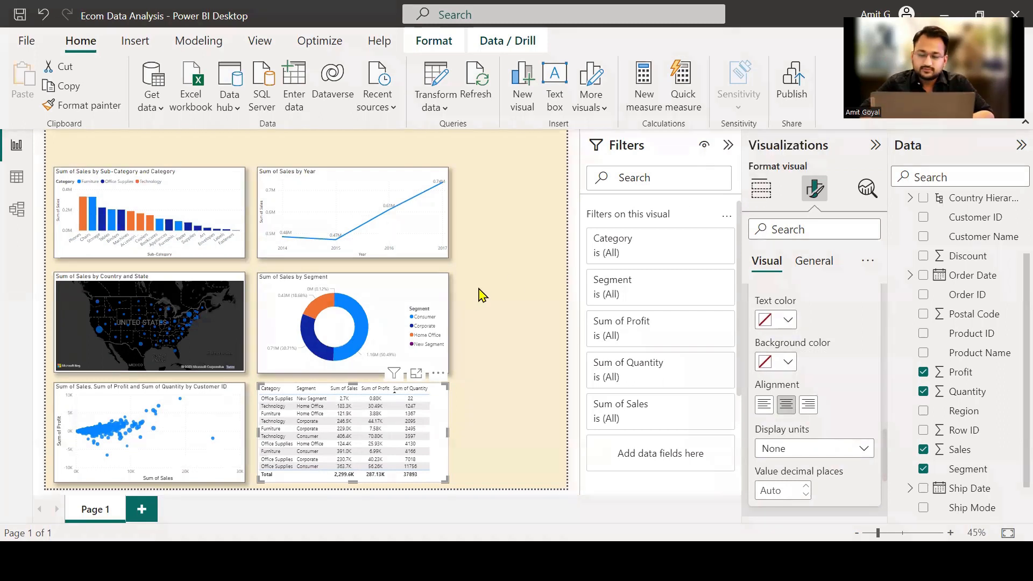
Circle the slicer visual type in red and insert a slicer on the Region field beside the Sales by Year line chart.
{"action": "left_click", "coordinate": [761, 191]}
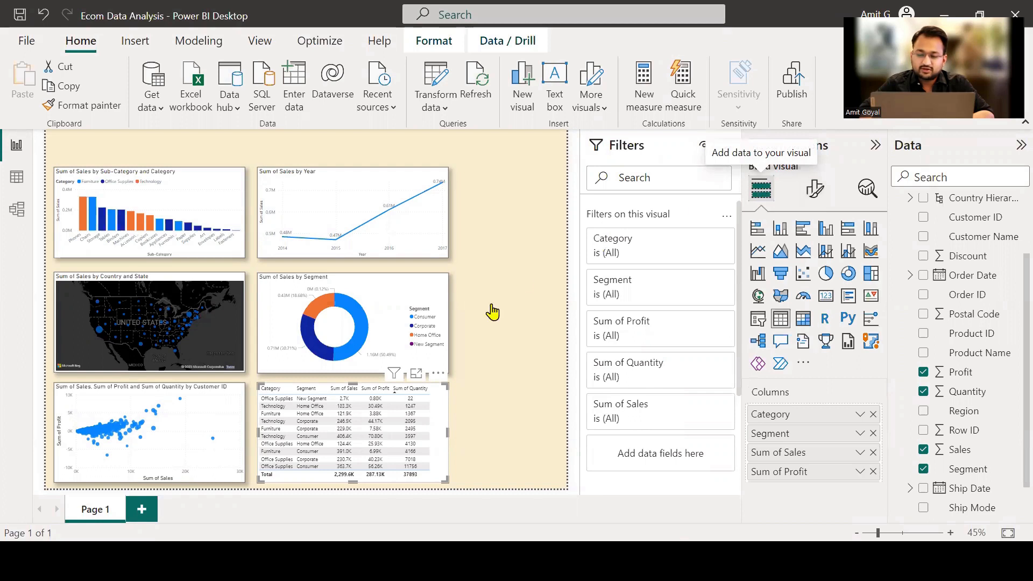
{"action": "left_click", "coordinate": [506, 338]}
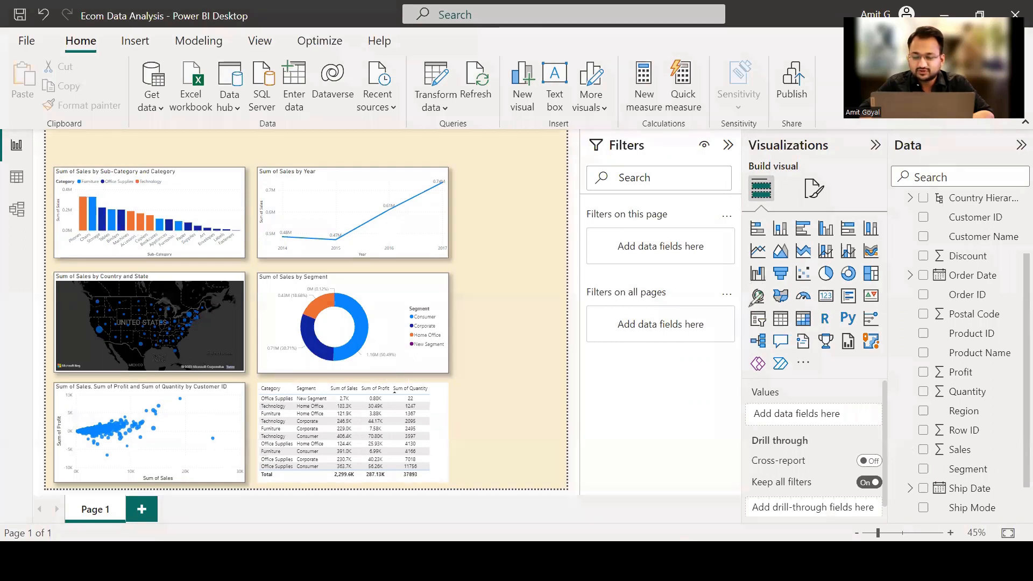
{"action": "left_click_drag", "start_coordinate": [756, 299], "coordinate": [761, 303]}
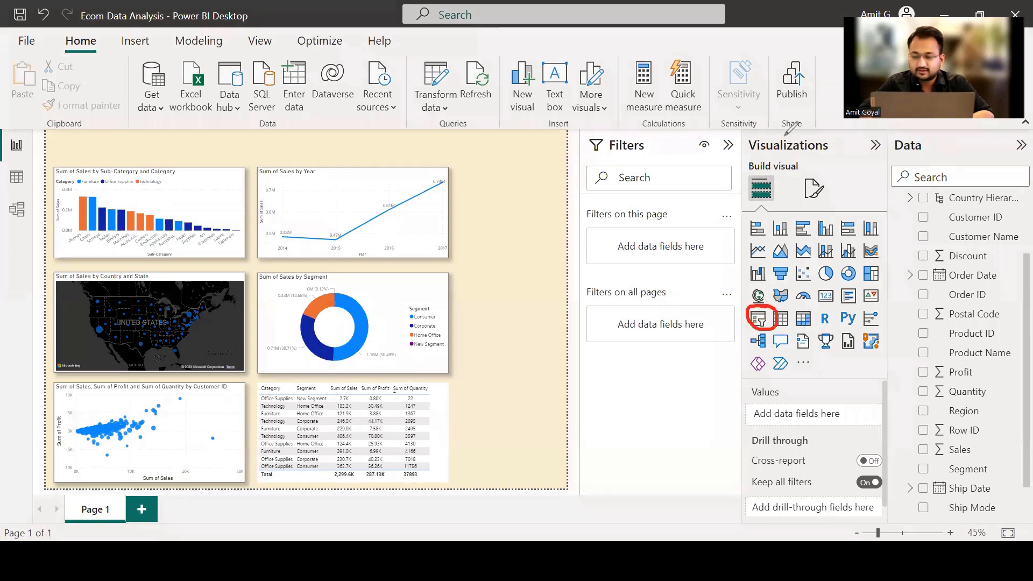
{"action": "left_click", "coordinate": [763, 319]}
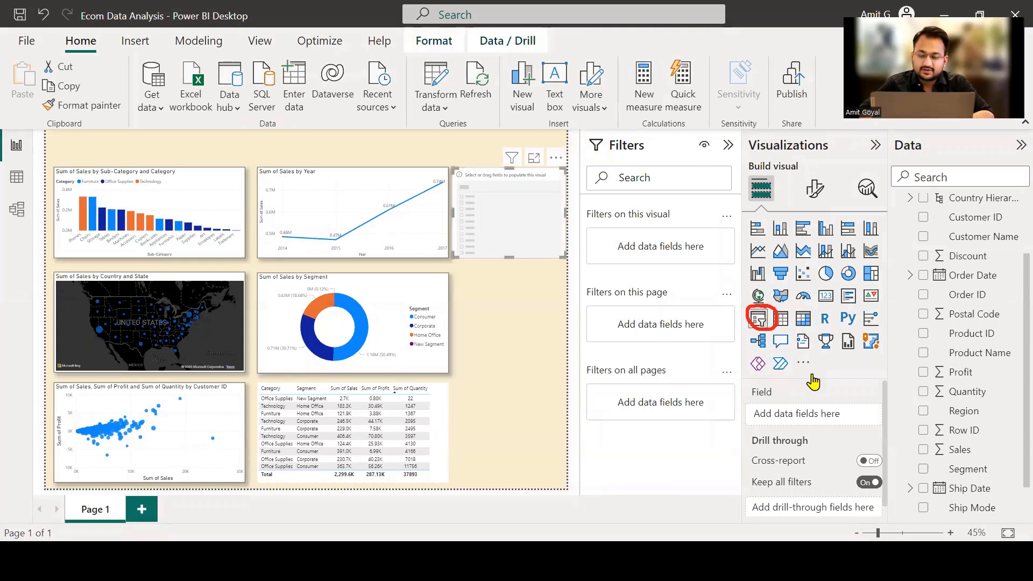
{"action": "left_click_drag", "start_coordinate": [965, 415], "coordinate": [841, 422]}
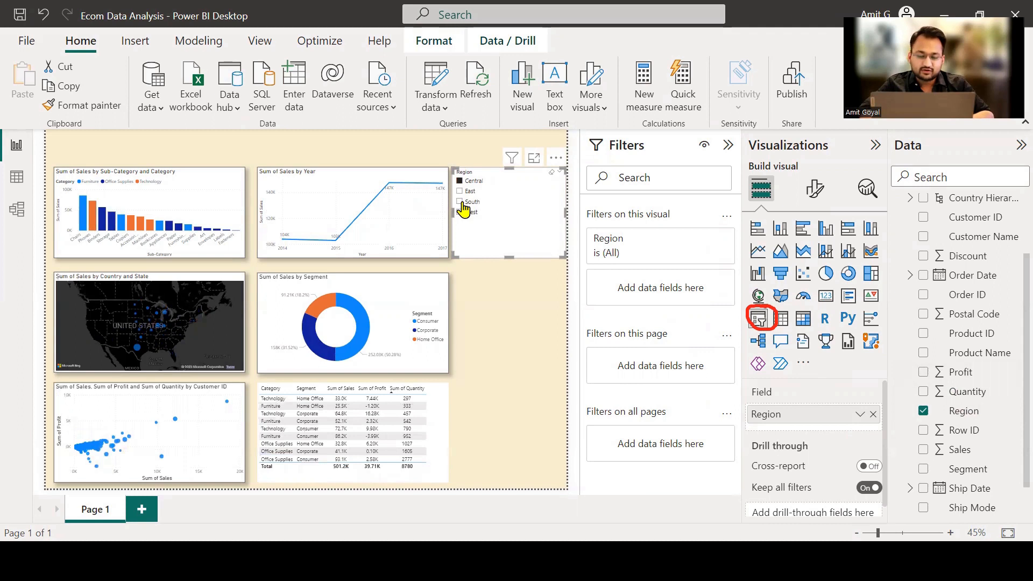
Filter the report with the Region slicer, first to South alone and finally to East and South together.
{"action": "left_click", "coordinate": [462, 204]}
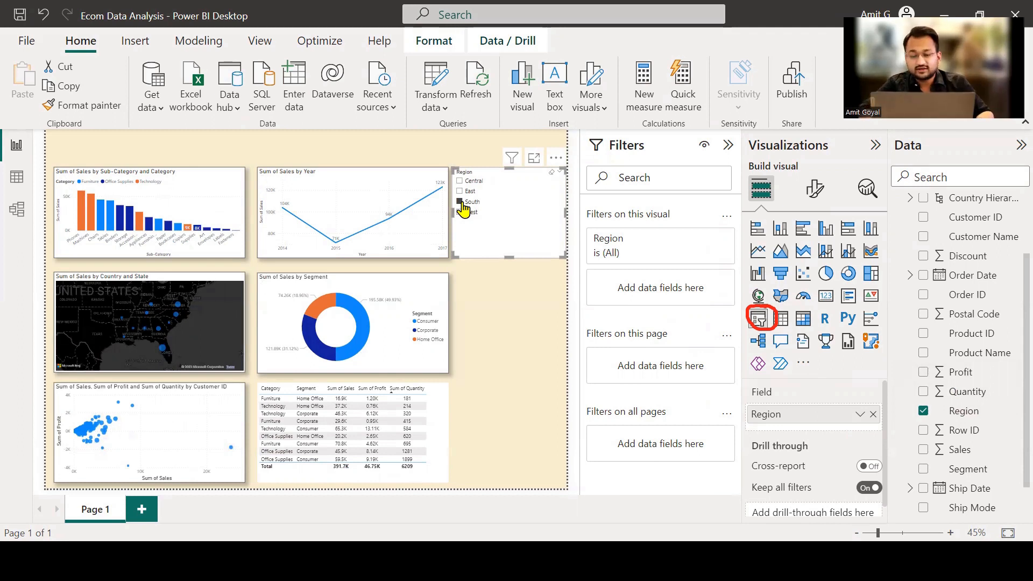
{"action": "left_click", "coordinate": [461, 192]}
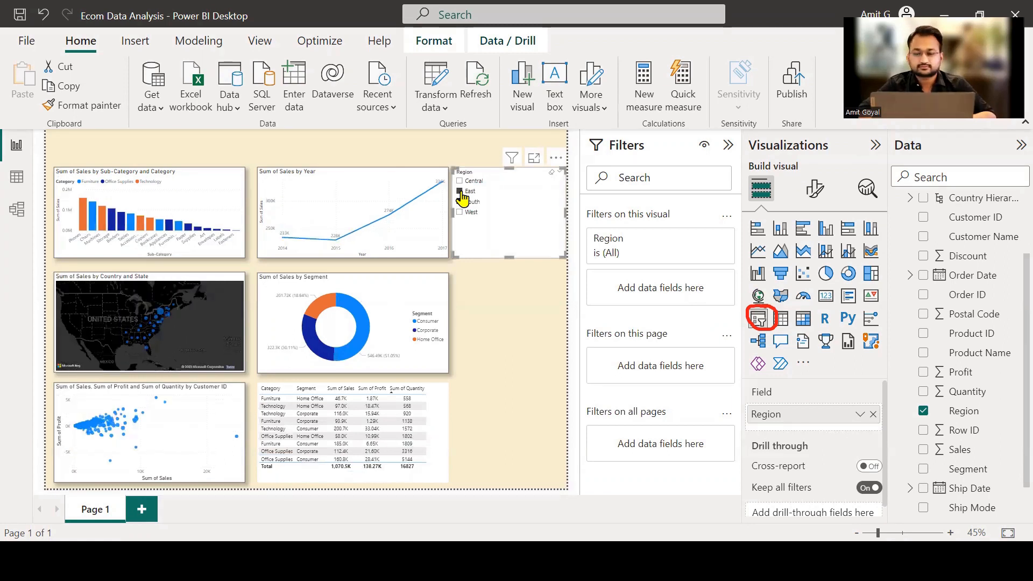
{"action": "left_click", "coordinate": [461, 202], "text": "ctrl"}
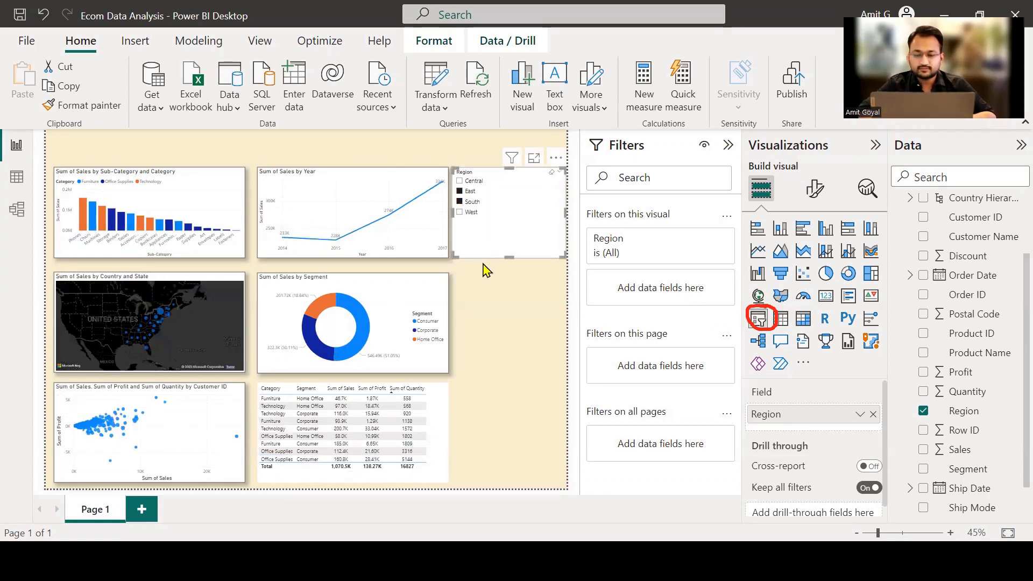
Insert a second slicer on the Ship Mode field, below the Region slicer.
{"action": "left_click", "coordinate": [511, 293]}
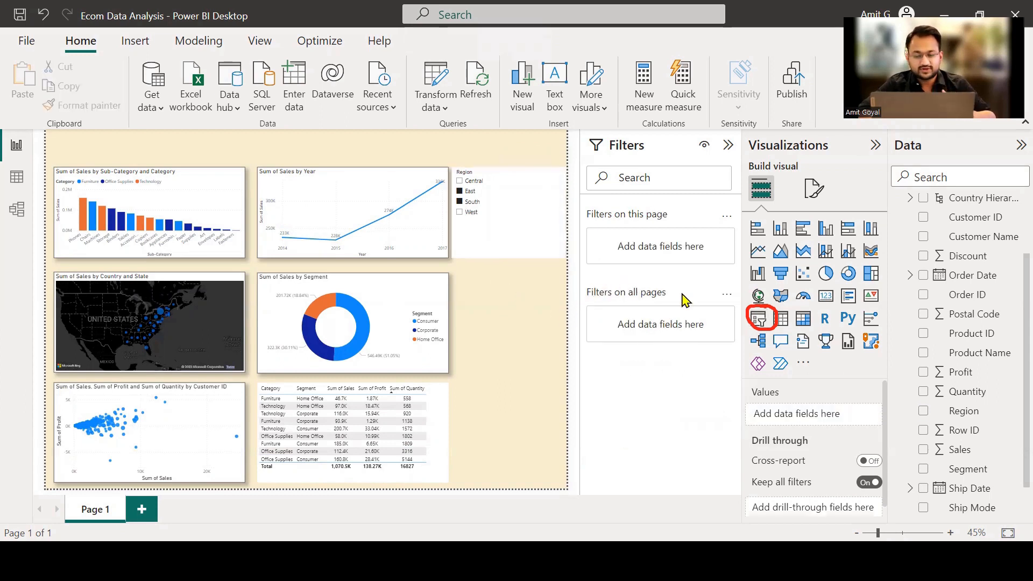
{"action": "left_click", "coordinate": [759, 321]}
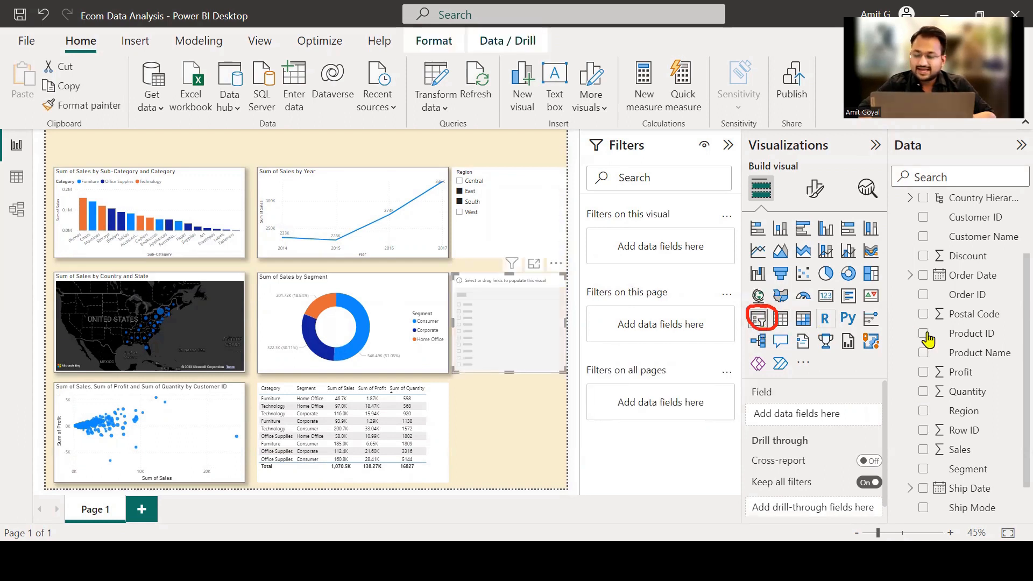
{"action": "scroll", "coordinate": [971, 355], "scroll_direction": "down", "scroll_amount": 2}
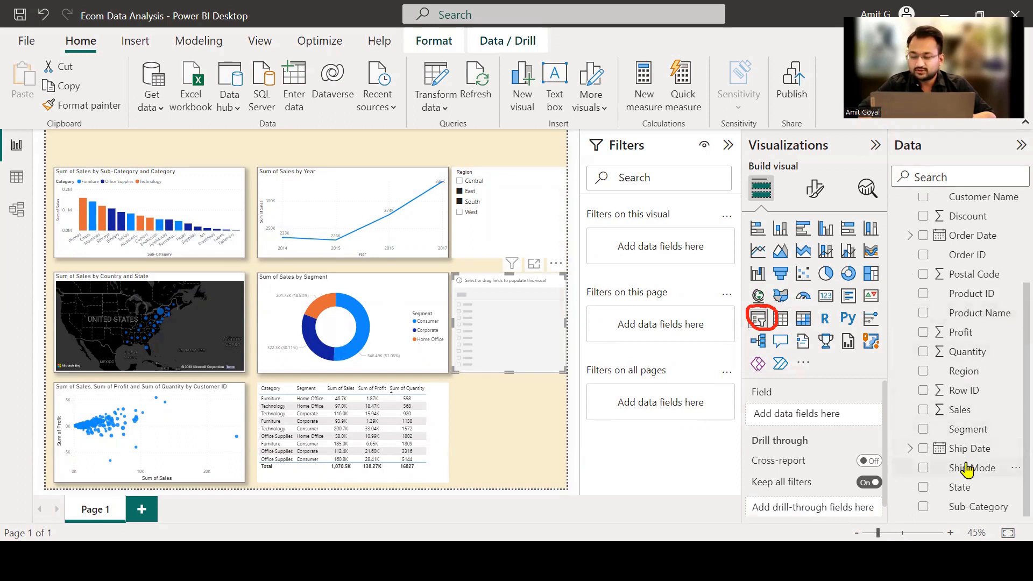
{"action": "left_click_drag", "start_coordinate": [967, 469], "coordinate": [829, 417]}
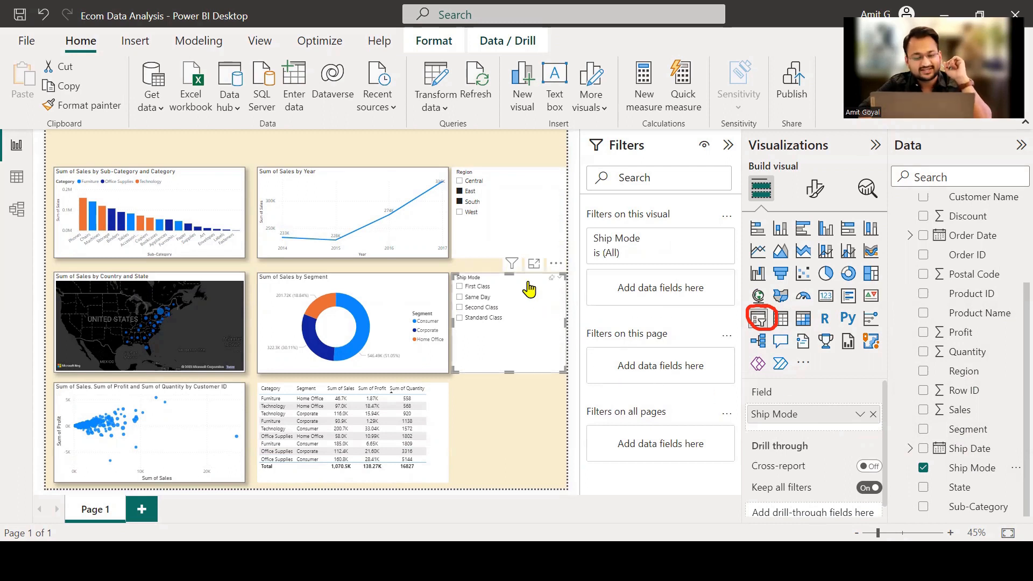
Try the Tile and Dropdown styles on the Ship Mode slicer and return it to Vertical list.
{"action": "left_click", "coordinate": [814, 191]}
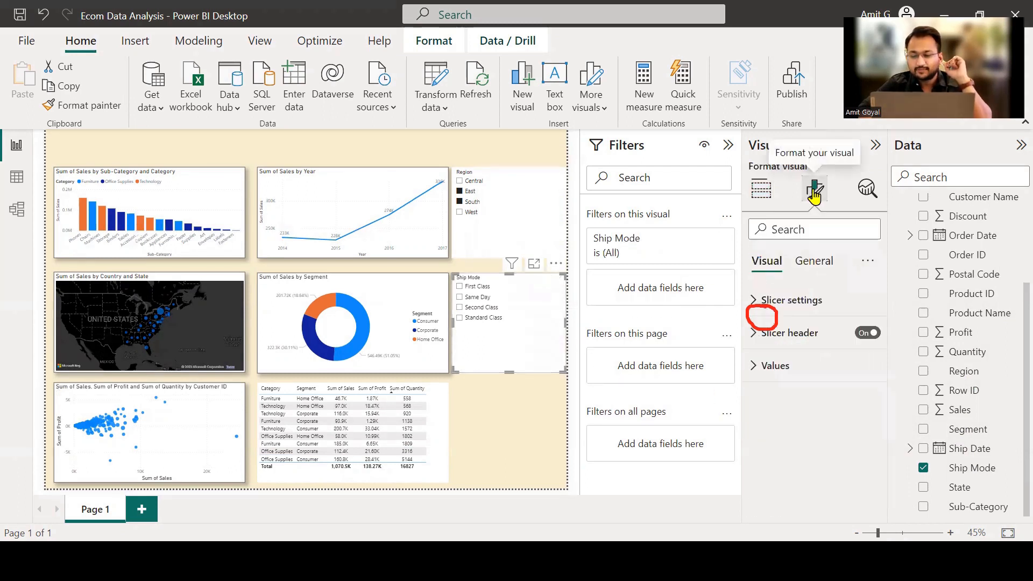
{"action": "left_click", "coordinate": [765, 310]}
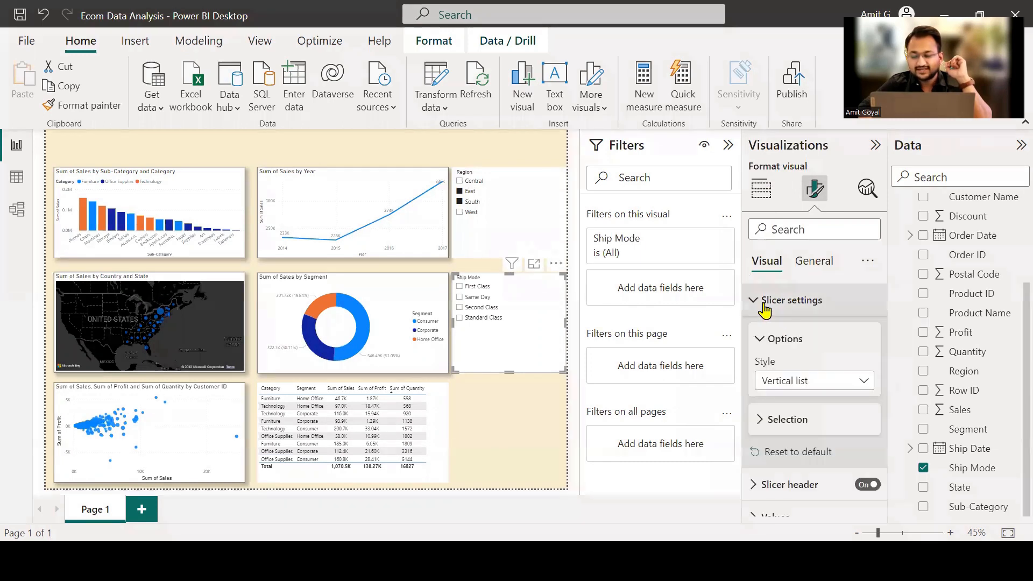
{"action": "left_click", "coordinate": [823, 369]}
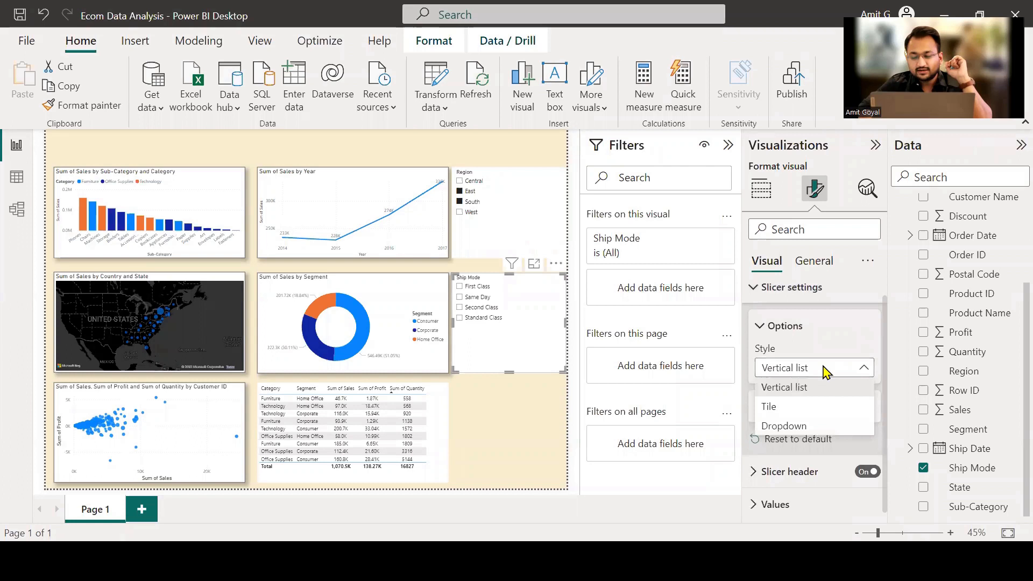
{"action": "left_click", "coordinate": [800, 411]}
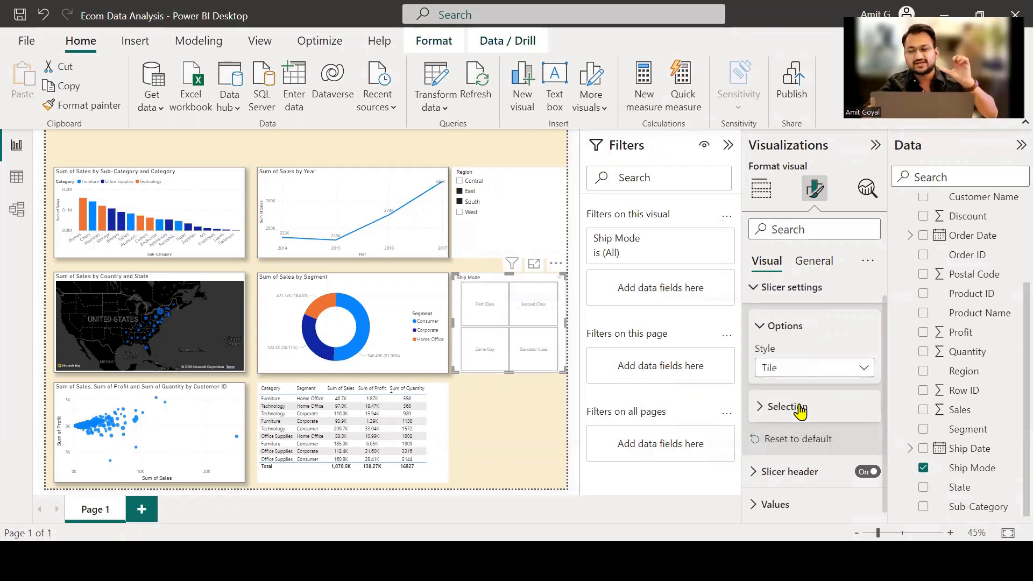
{"action": "left_click", "coordinate": [801, 371]}
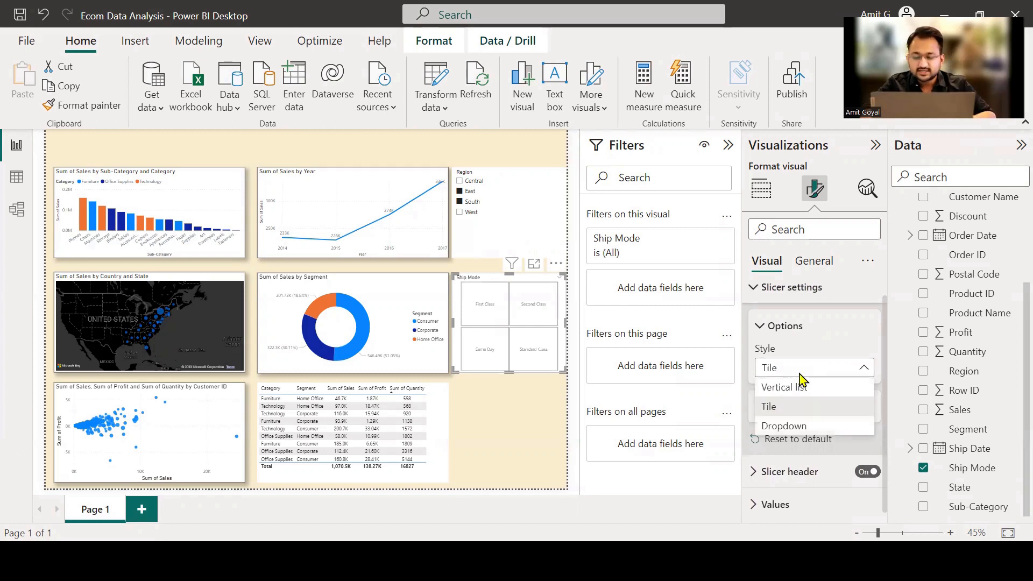
{"action": "left_click", "coordinate": [797, 427]}
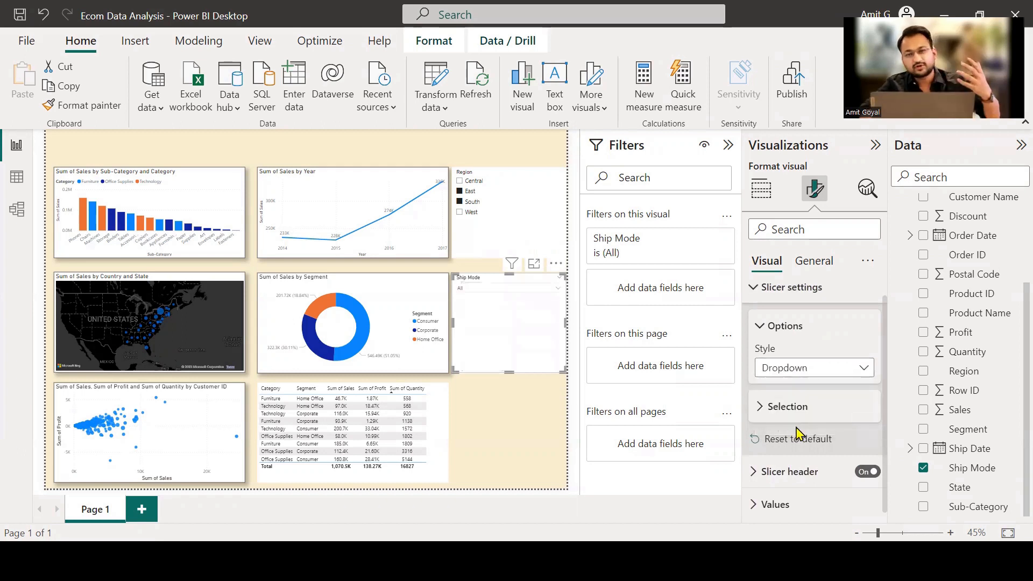
{"action": "left_click", "coordinate": [788, 370]}
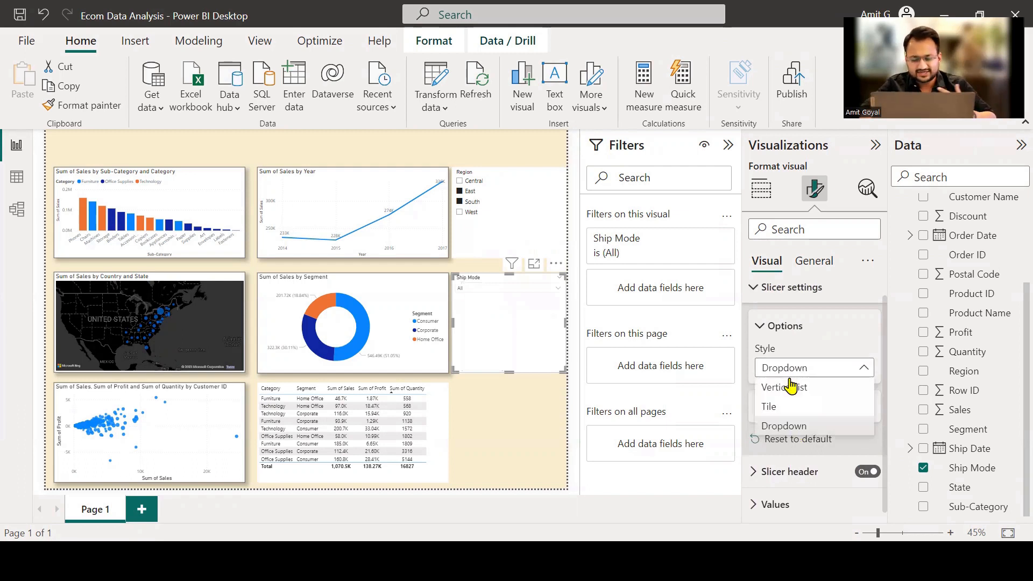
{"action": "left_click", "coordinate": [789, 388]}
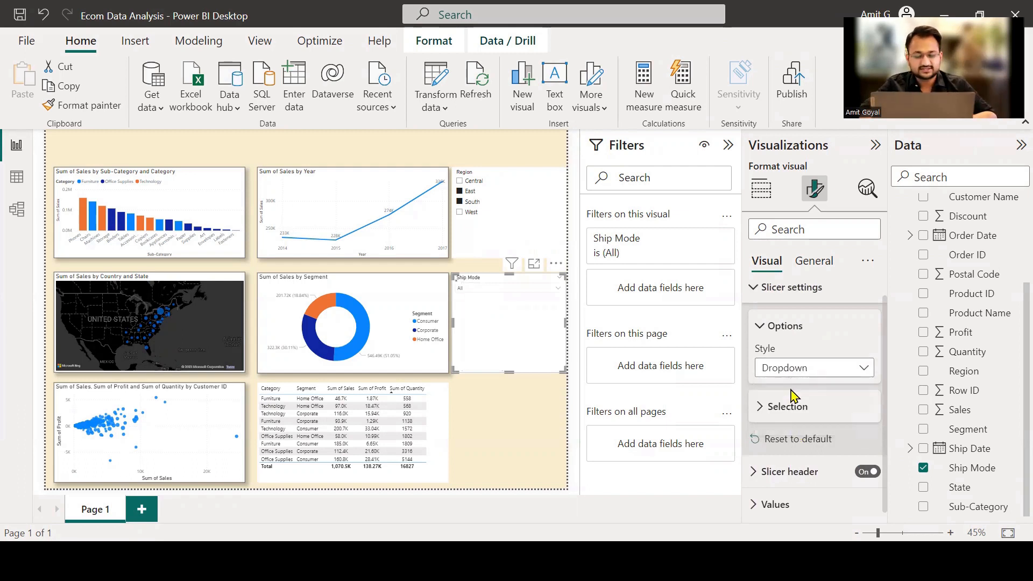
Try Single select on the Ship Mode slicer by choosing Second Class, and turn Single select back off.
{"action": "left_click", "coordinate": [787, 408]}
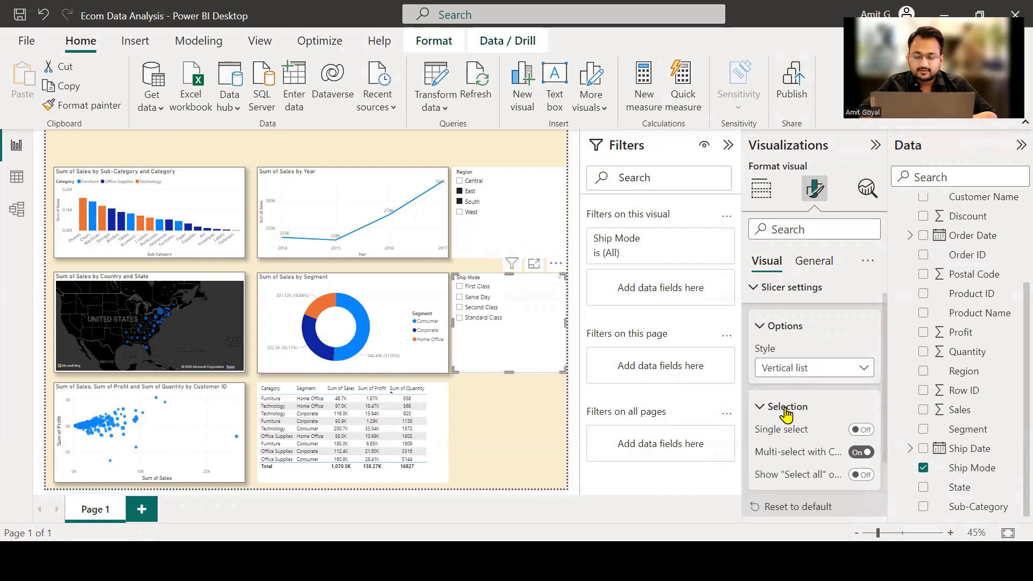
{"action": "scroll", "coordinate": [787, 411], "scroll_direction": "down", "scroll_amount": 1}
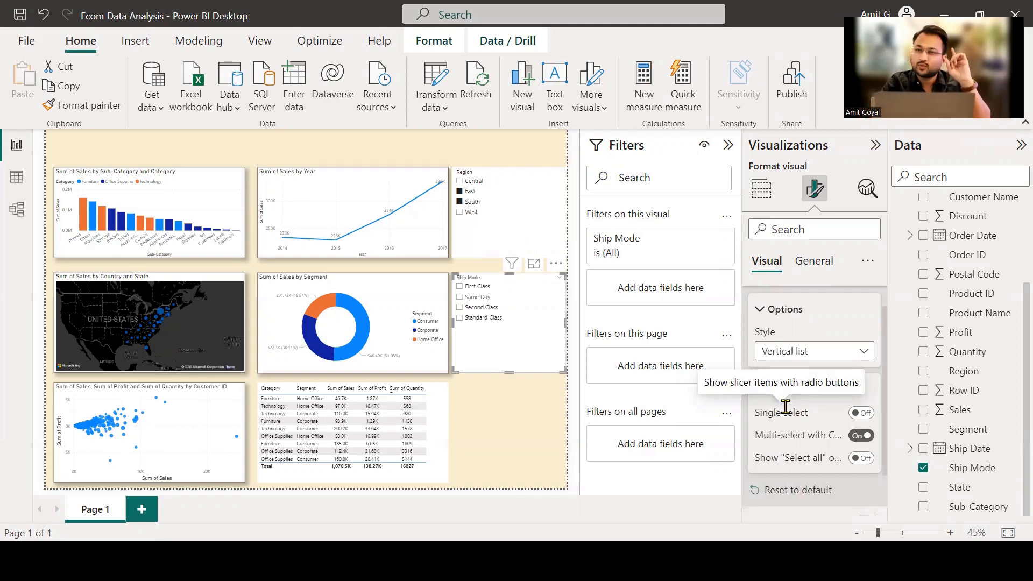
{"action": "left_click", "coordinate": [863, 414]}
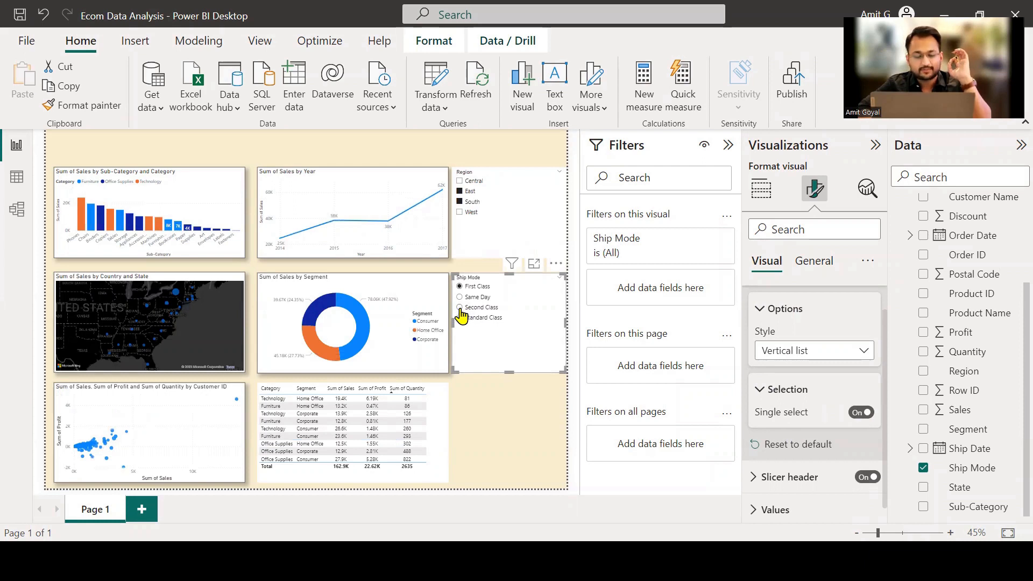
{"action": "left_click", "coordinate": [460, 308]}
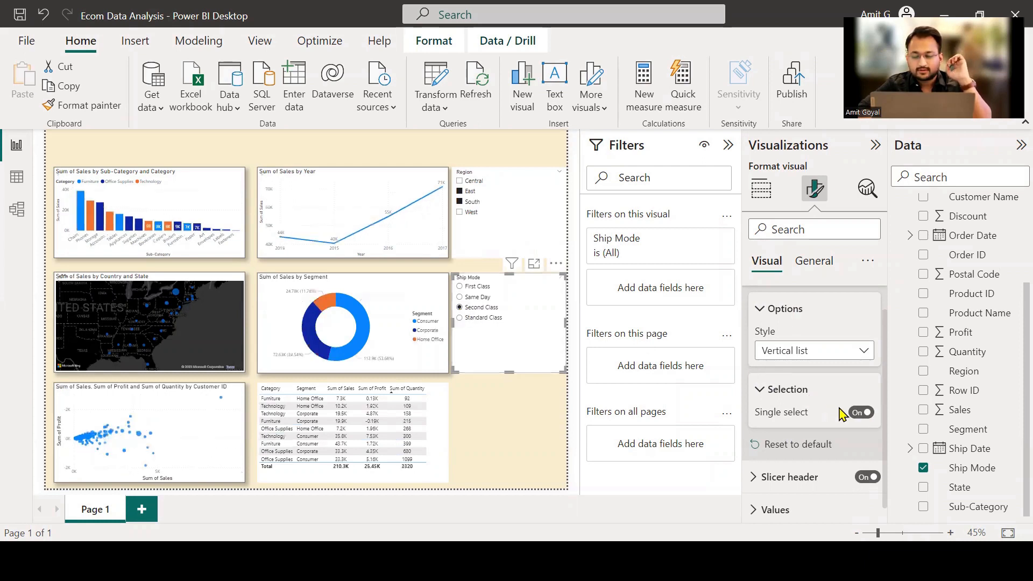
{"action": "left_click", "coordinate": [857, 415]}
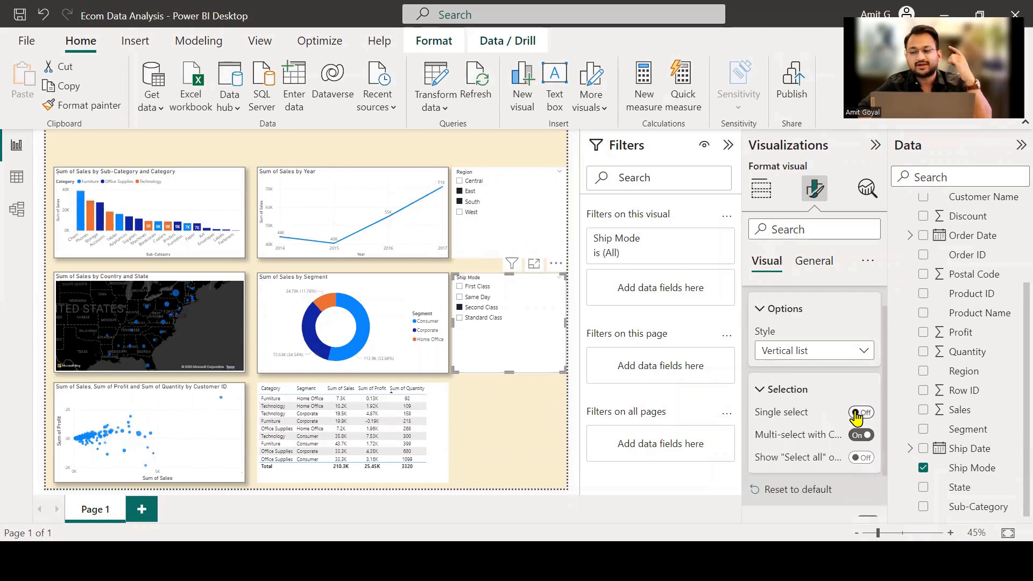
Turn off multi-select with Ctrl for the Ship Mode slicer, add Standard Class to the selection, and show the "Select all" option.
{"action": "scroll", "coordinate": [808, 430], "scroll_direction": "down", "scroll_amount": 1}
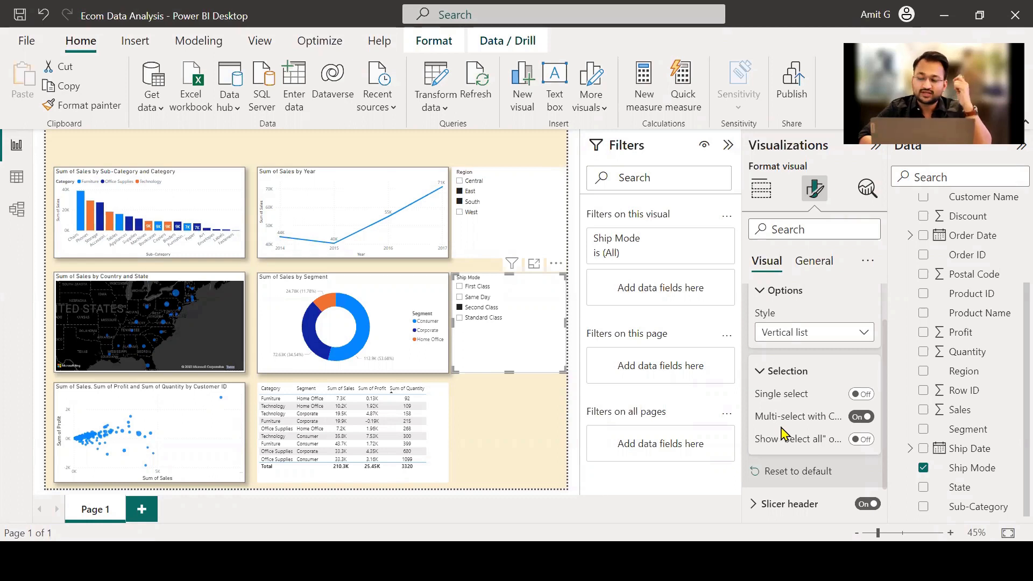
{"action": "left_click", "coordinate": [856, 427]}
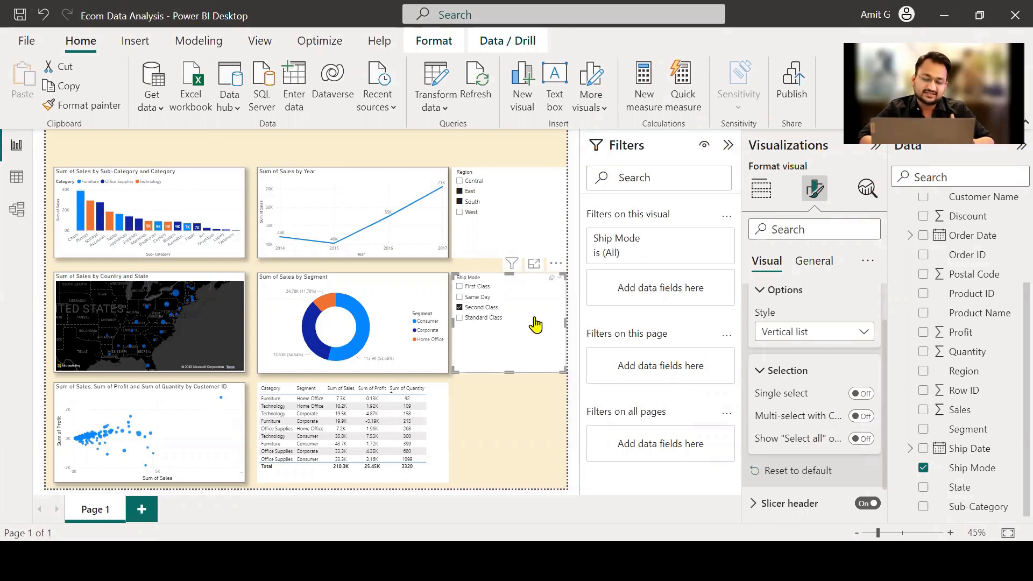
{"action": "left_click", "coordinate": [485, 320]}
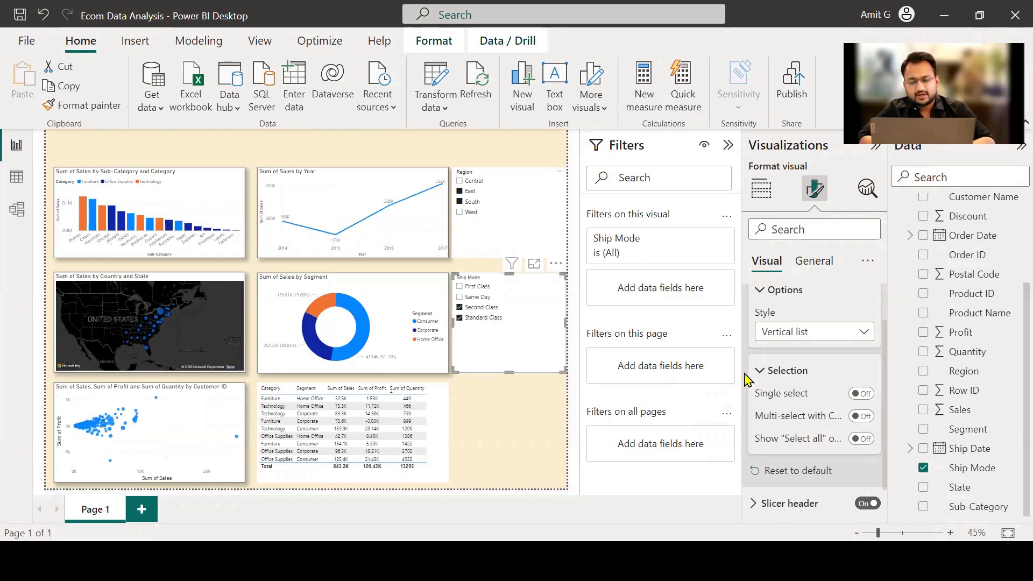
{"action": "left_click", "coordinate": [862, 440]}
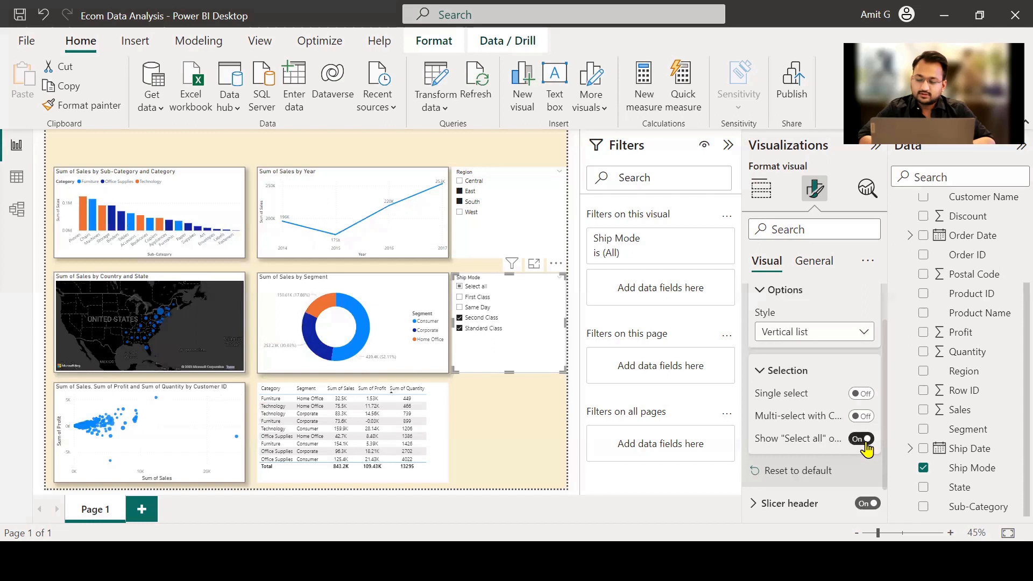